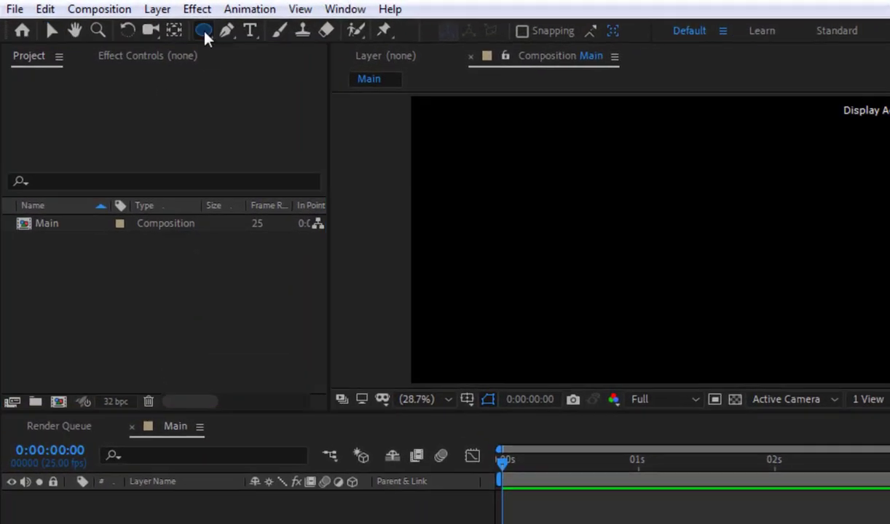
# - Draw a white circle near the centre of the Main composition with the Ellipse tool
pyautogui.click(149, 22)
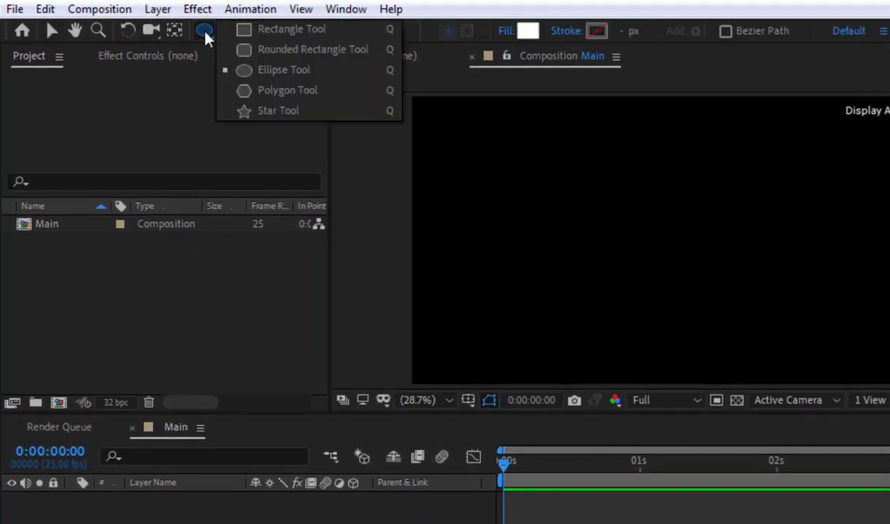
pyautogui.click(258, 69)
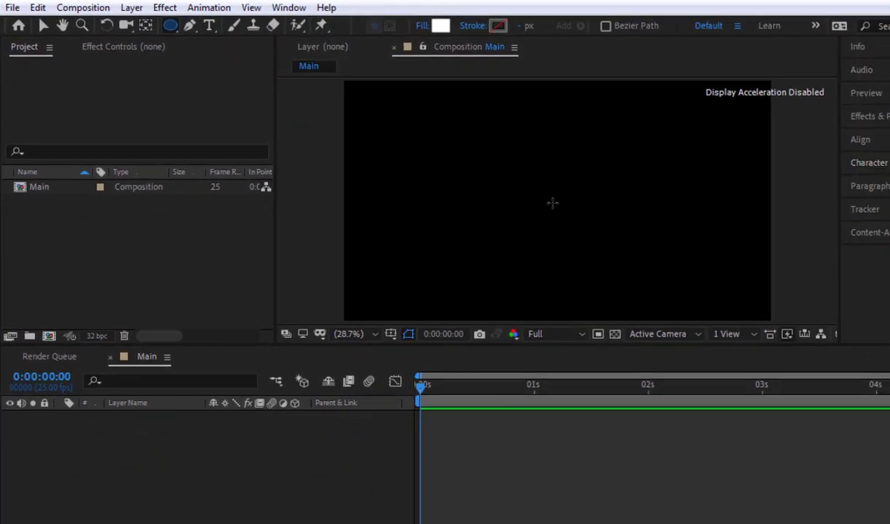
pyautogui.moveTo(656, 242); pyautogui.dragTo(666, 242)
pyautogui.moveTo(489, 179); pyautogui.dragTo(527, 209)
pyautogui.click(173, 417)
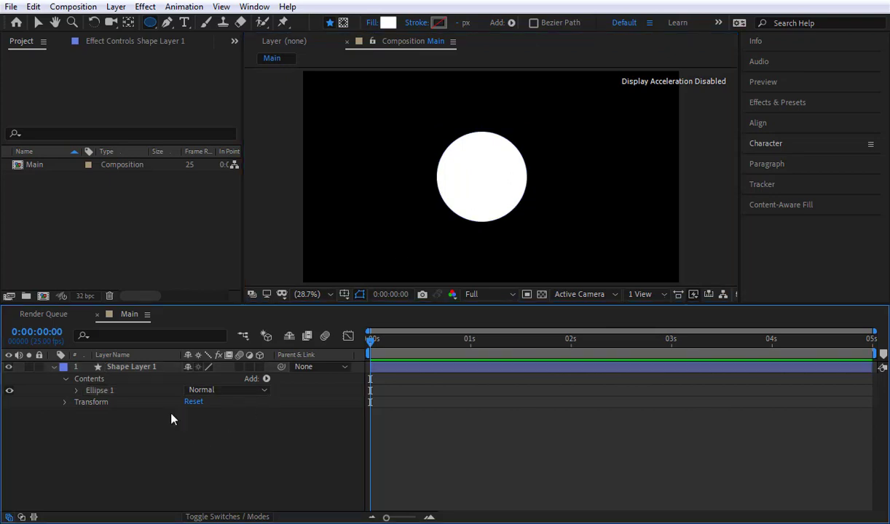
# - Centre the circle layer's anchor point on the shape and align the layer to the composition's centre
pyautogui.click(145, 369)
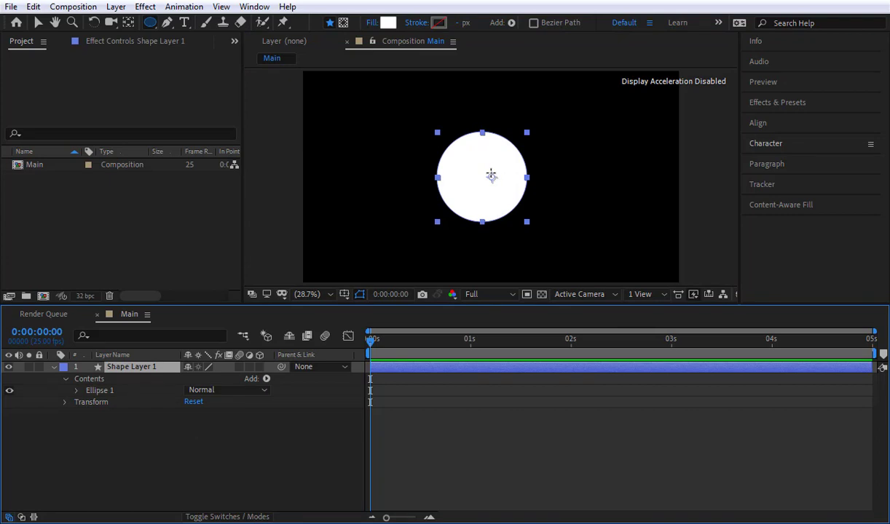
pyautogui.hotkey('ctrl', 'alt', 'Home')
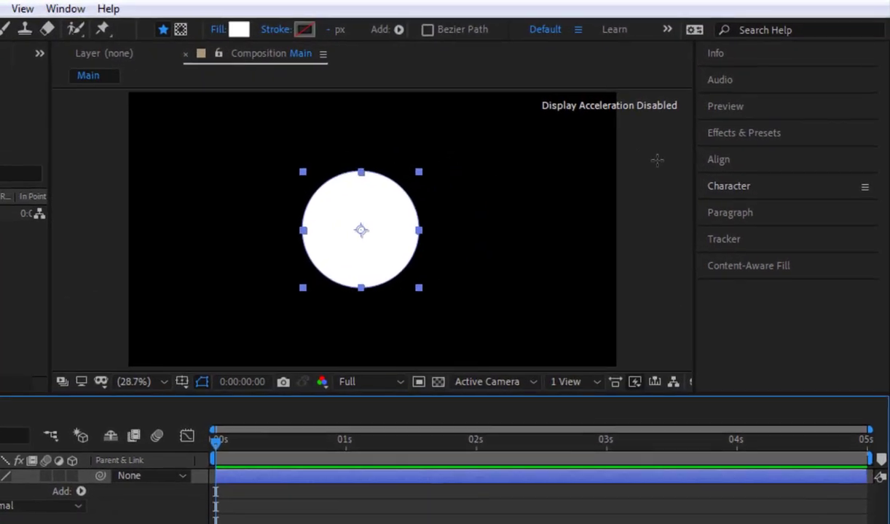
pyautogui.click(755, 125)
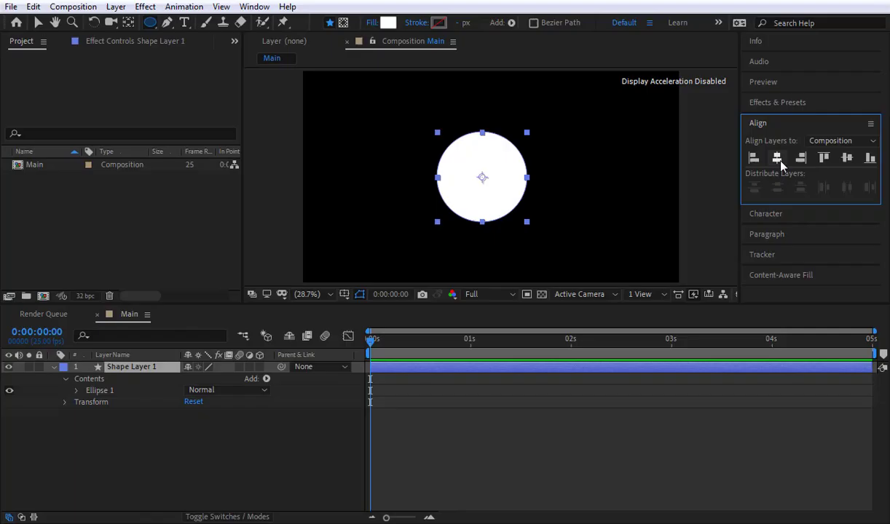
pyautogui.click(743, 207)
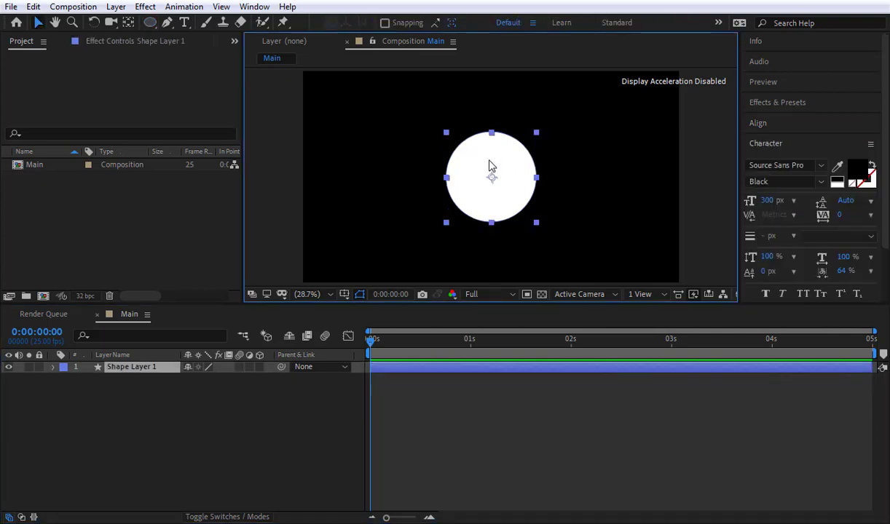
pyautogui.click(241, 466)
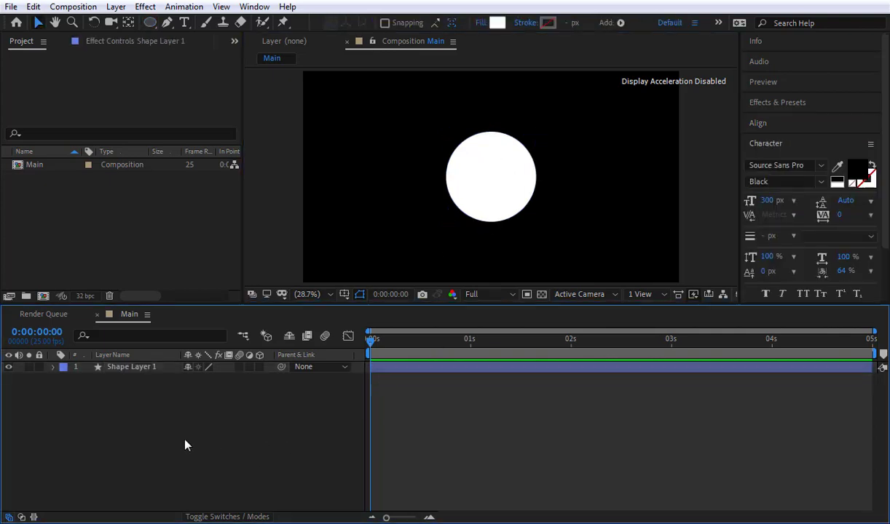
# - Duplicate the circle layer Shape Layer 1 and hide the upper copy
pyautogui.click(131, 372)
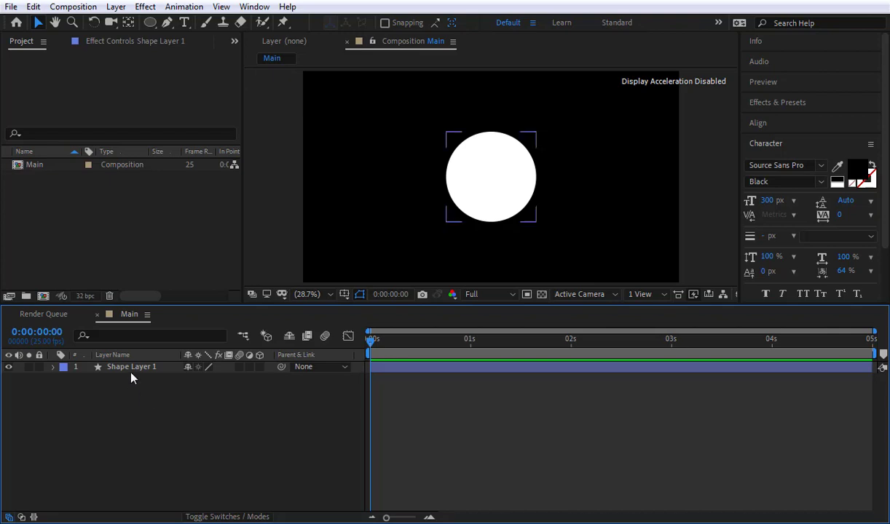
pyautogui.click(144, 369)
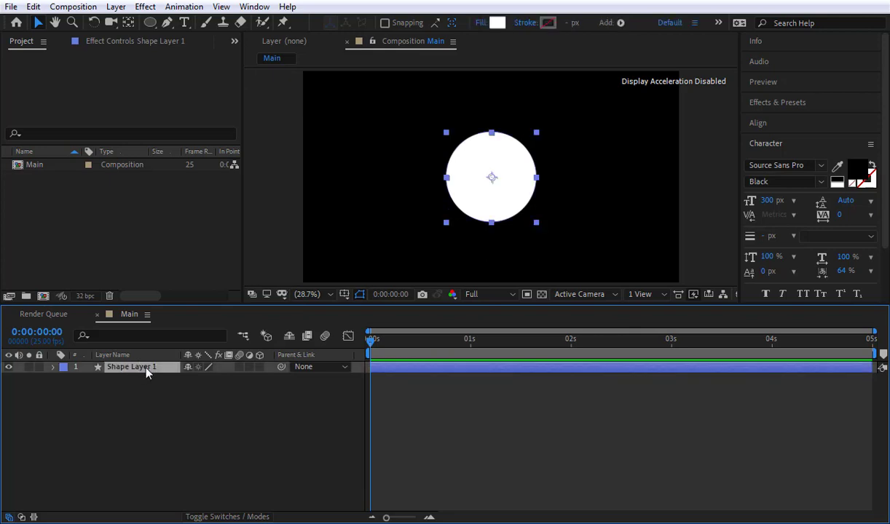
pyautogui.hotkey('ctrl', 'd')
pyautogui.click(53, 399)
pyautogui.click(150, 368)
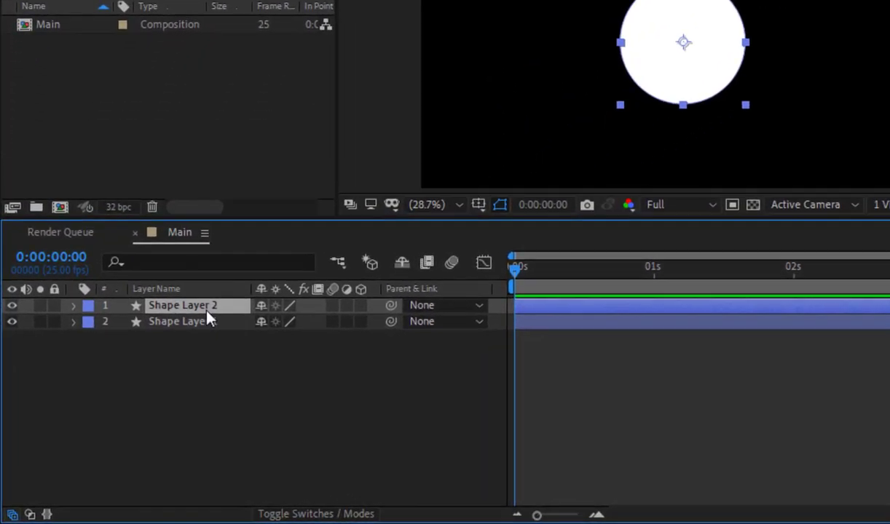
pyautogui.click(11, 306)
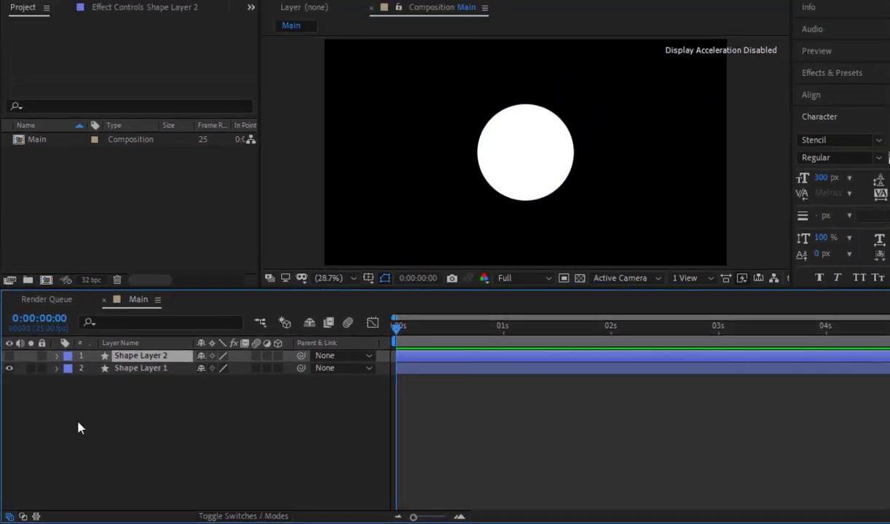
pyautogui.click(149, 368)
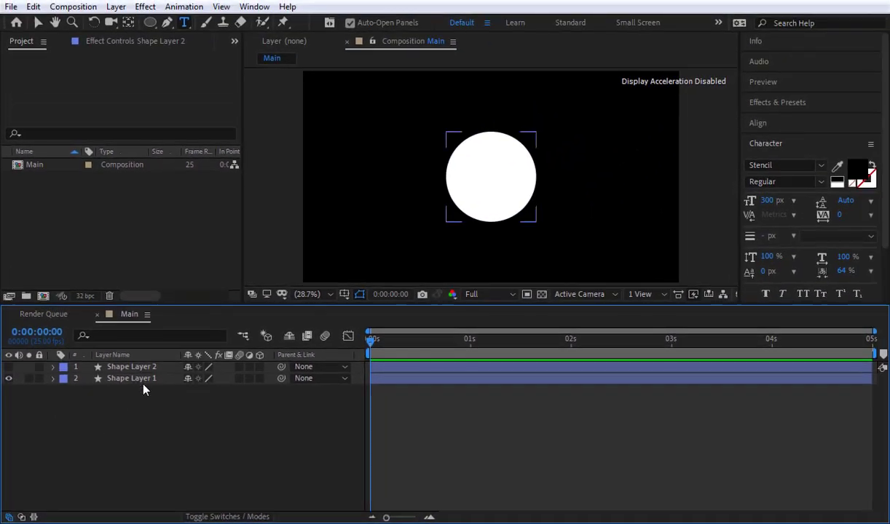
pyautogui.click(149, 382)
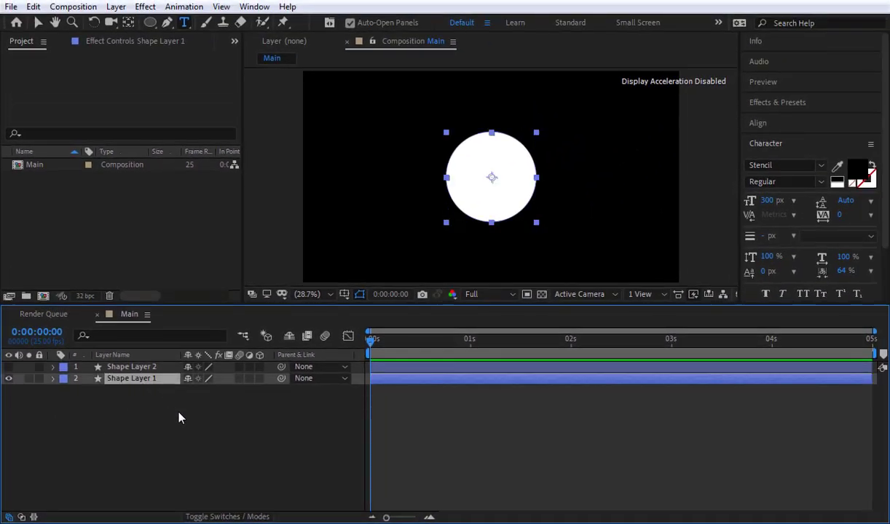
pyautogui.click(209, 422)
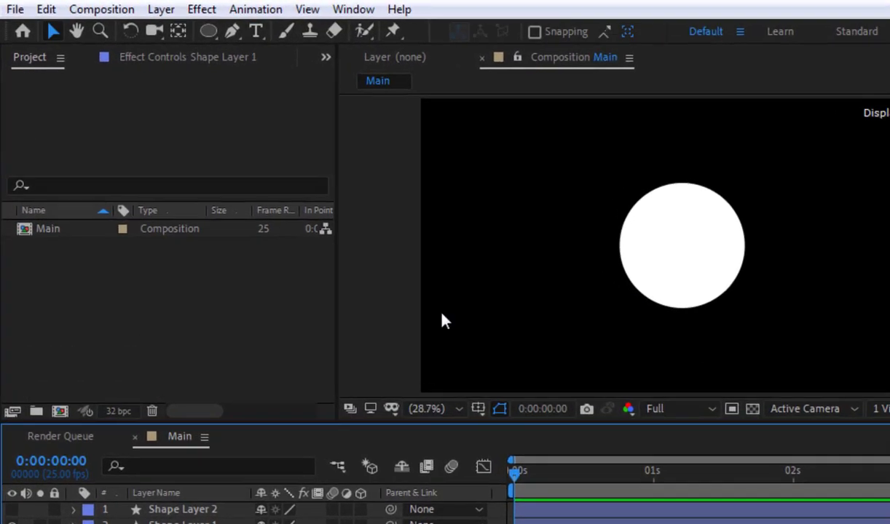
# - Add a text layer reading "S" over the white circle
pyautogui.click(256, 32)
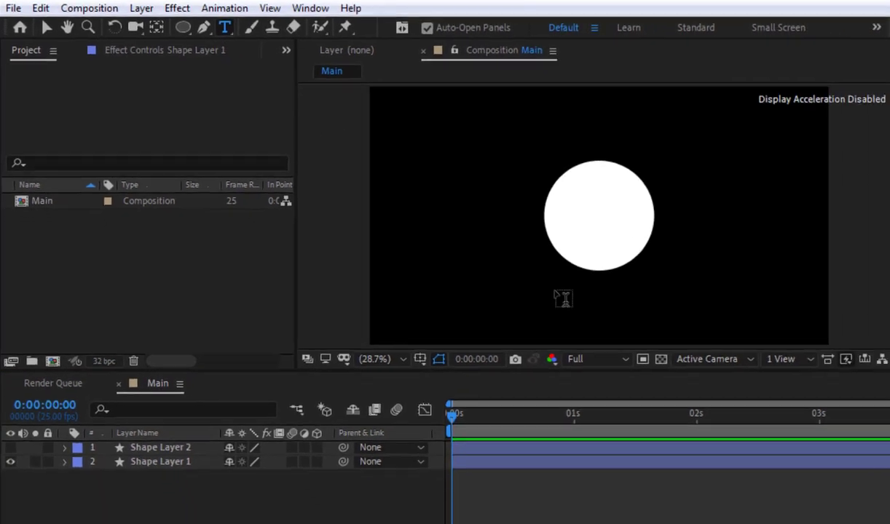
pyautogui.click(658, 271)
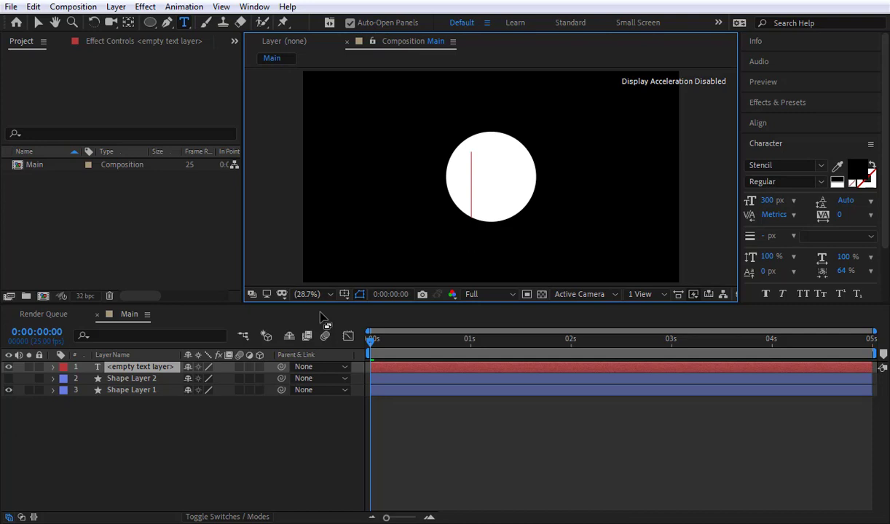
pyautogui.write('S')
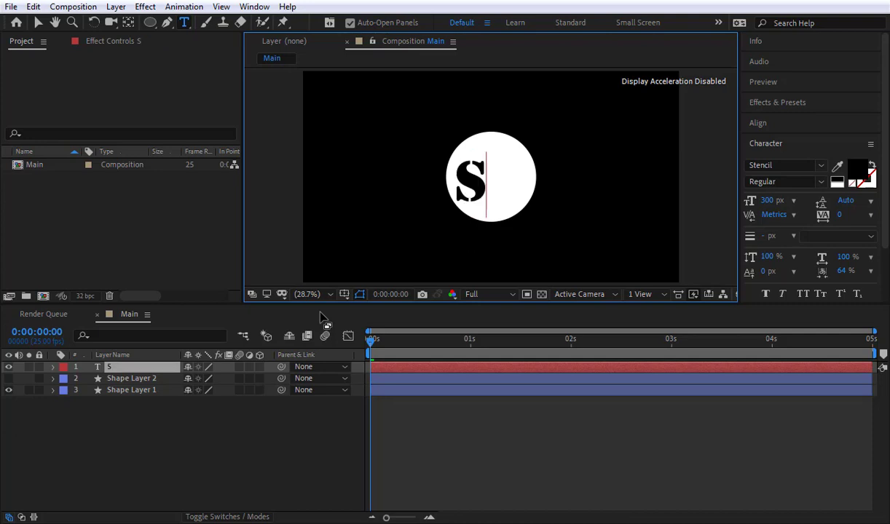
pyautogui.click(261, 418)
# - Align the S text layer horizontally and vertically to the centre of the composition
pyautogui.click(123, 368)
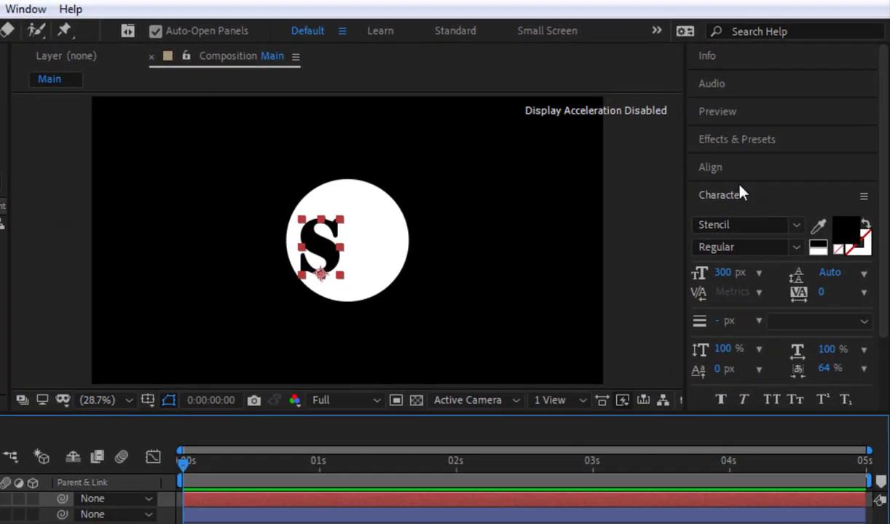
pyautogui.click(717, 170)
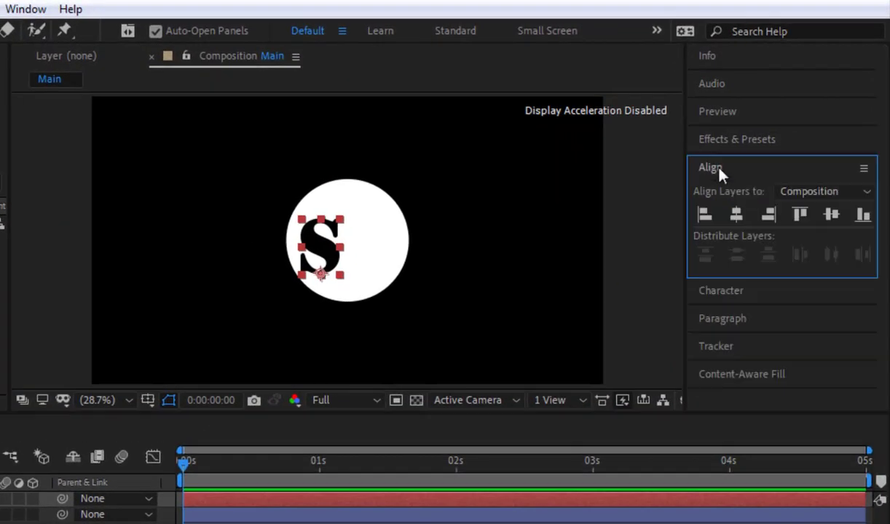
pyautogui.click(735, 214)
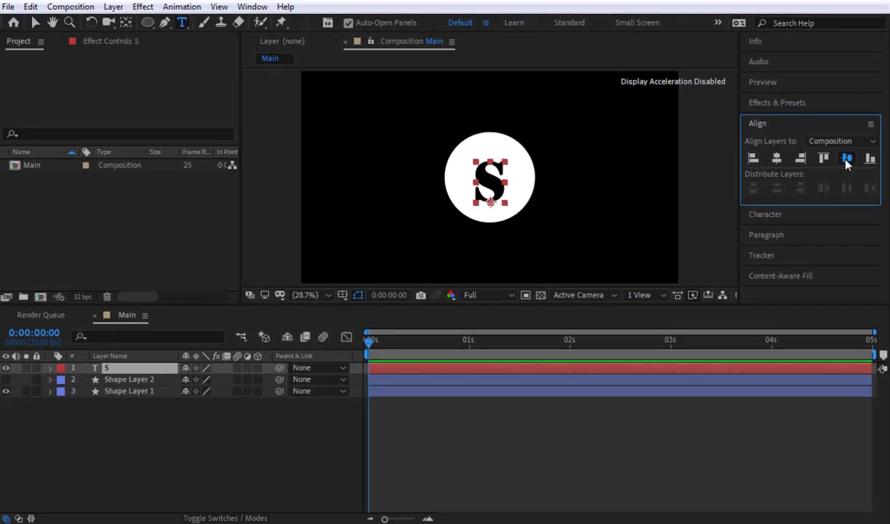
pyautogui.click(847, 159)
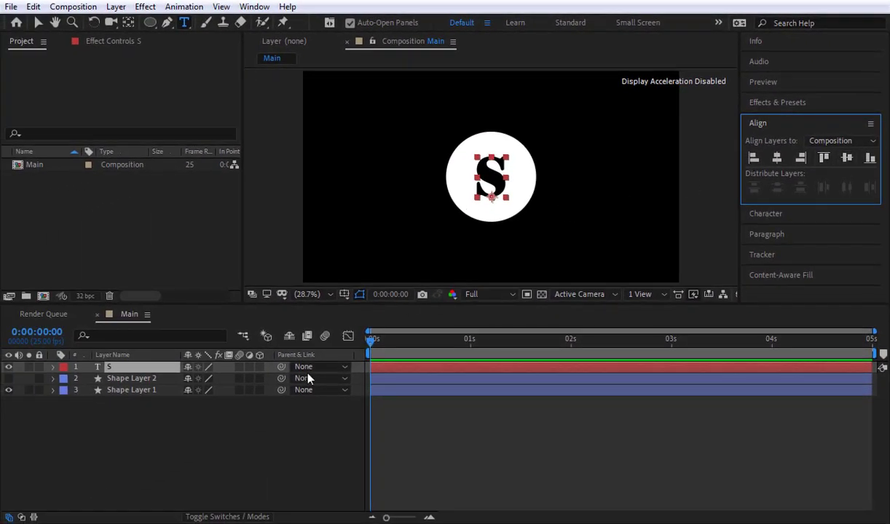
pyautogui.click(196, 463)
# - Change the font of the S text layer to Source Sans Pro Black
pyautogui.click(121, 369)
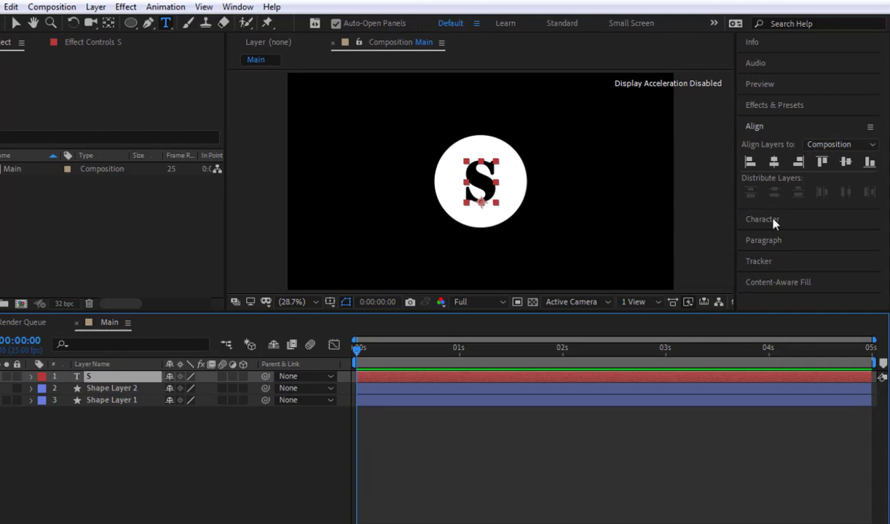
pyautogui.click(773, 222)
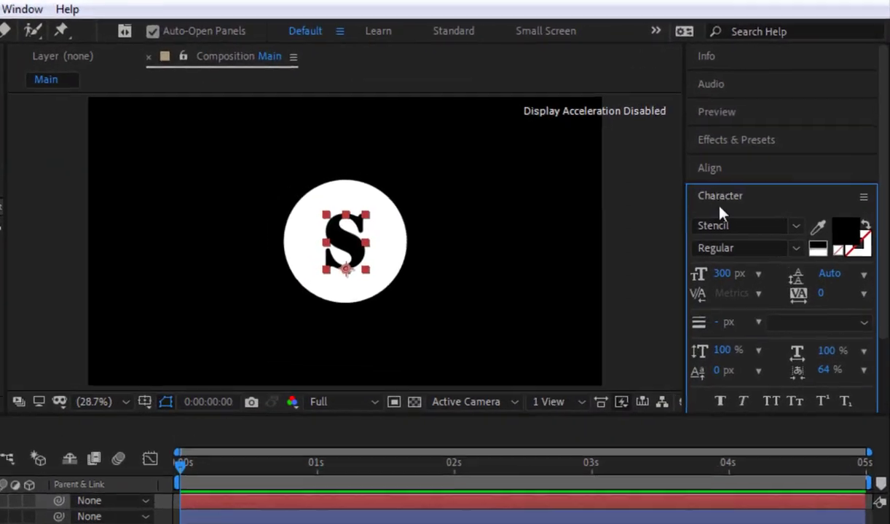
pyautogui.click(785, 187)
pyautogui.click(788, 171)
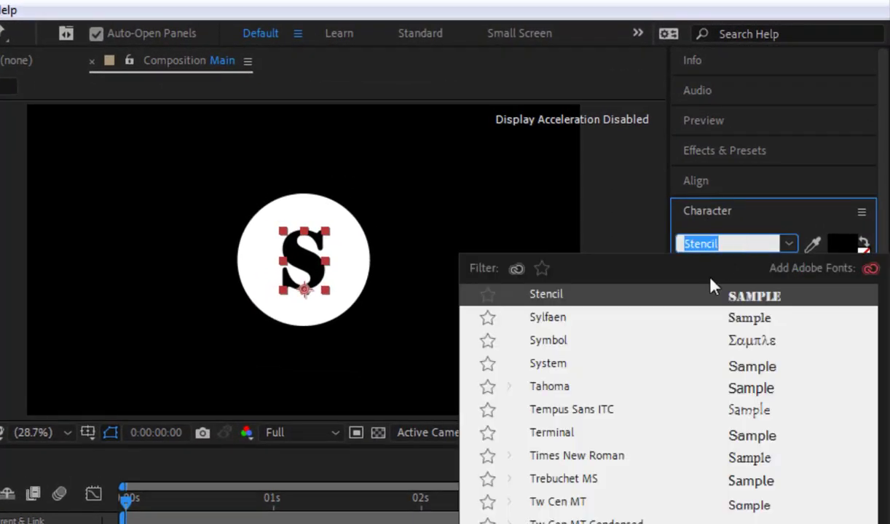
pyautogui.scroll(1, 687, 311)
pyautogui.click(567, 342)
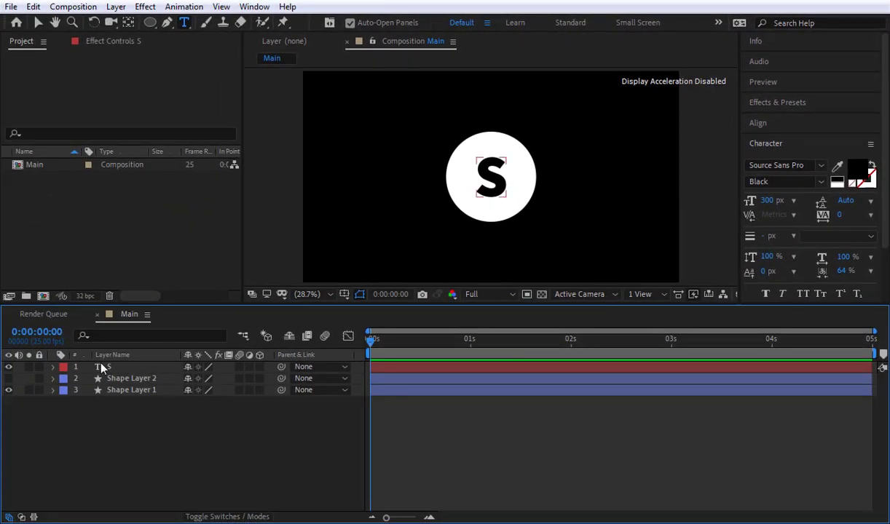
# - Move the S text layer between Shape Layer 2 and Shape Layer 1 in the layer order
pyautogui.moveTo(99, 367); pyautogui.dragTo(124, 393)
pyautogui.click(109, 410)
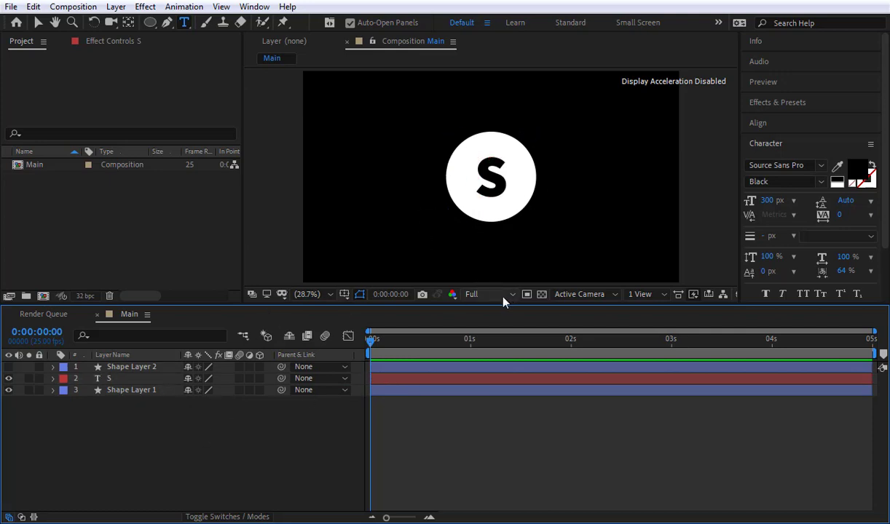
pyautogui.scroll(1, 555, 169)
pyautogui.scroll(3, 555, 169)
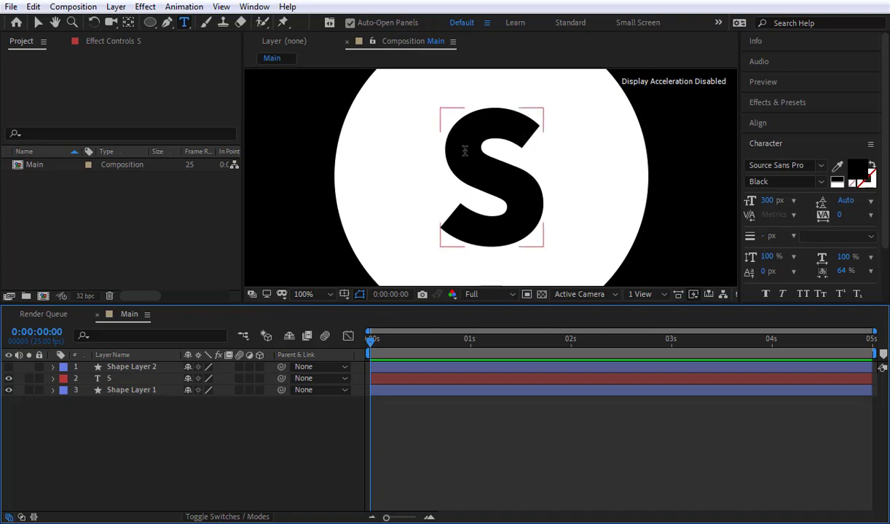
pyautogui.press('v')
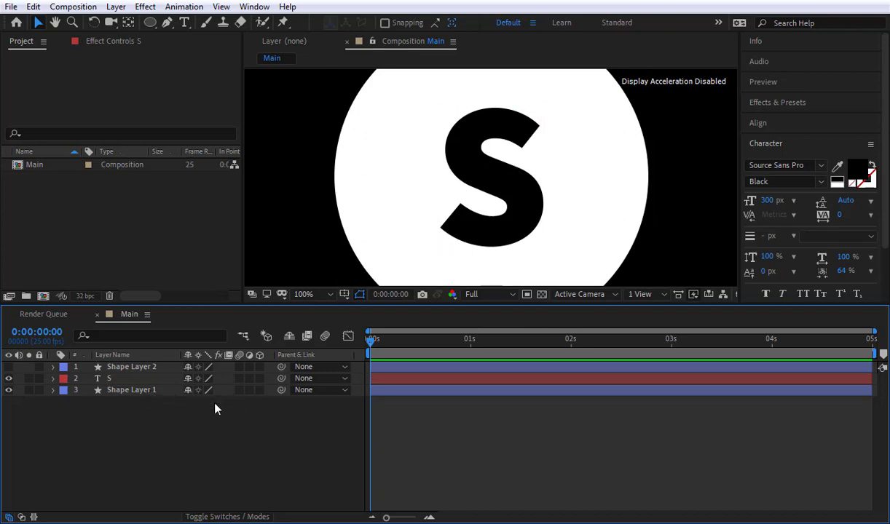
# - Set Shape Layer 1's track matte to Alpha Inverted Matte "S" and check the cutout against the transparency grid
pyautogui.press('F4')
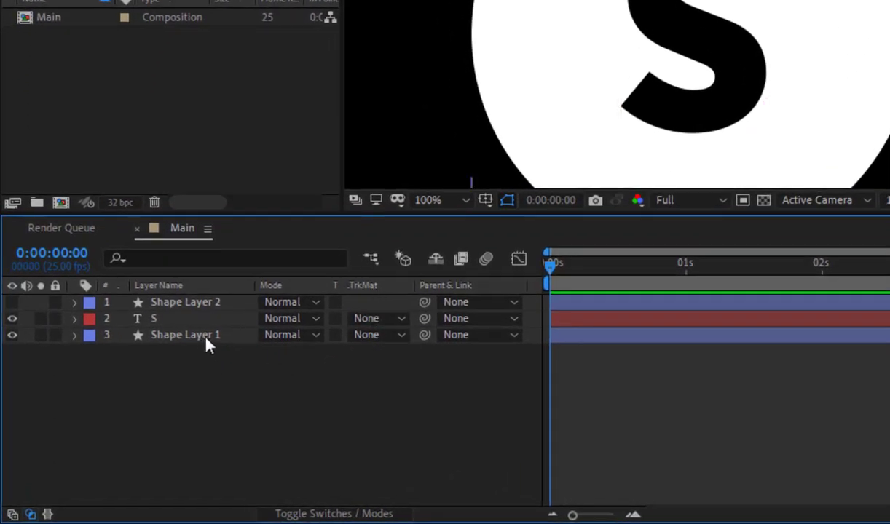
pyautogui.click(370, 338)
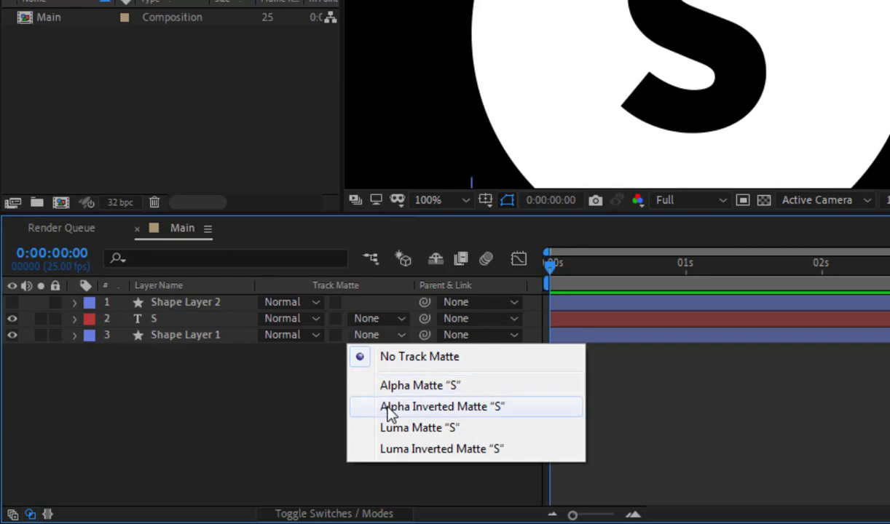
pyautogui.click(510, 413)
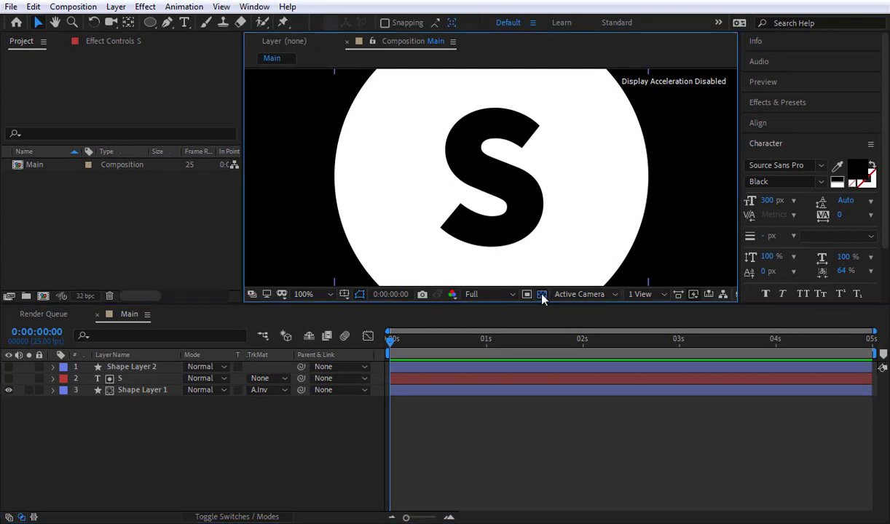
pyautogui.click(541, 295)
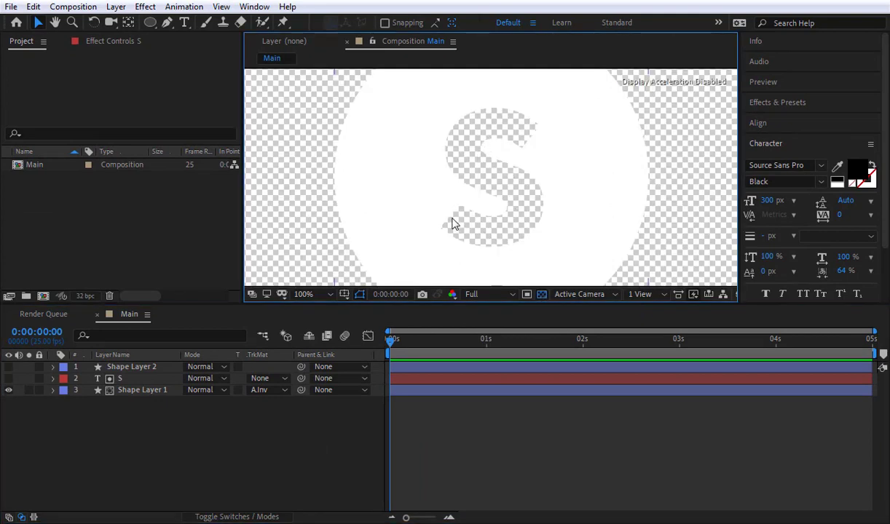
pyautogui.click(541, 294)
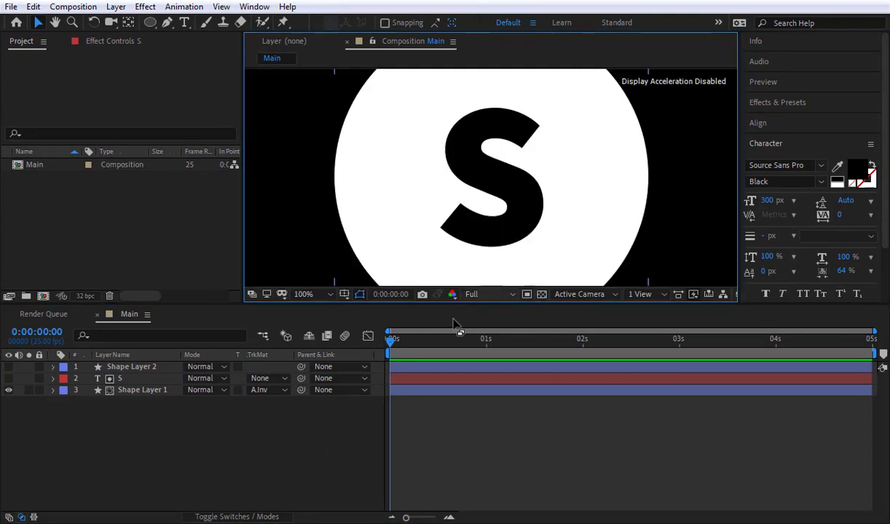
pyautogui.click(261, 441)
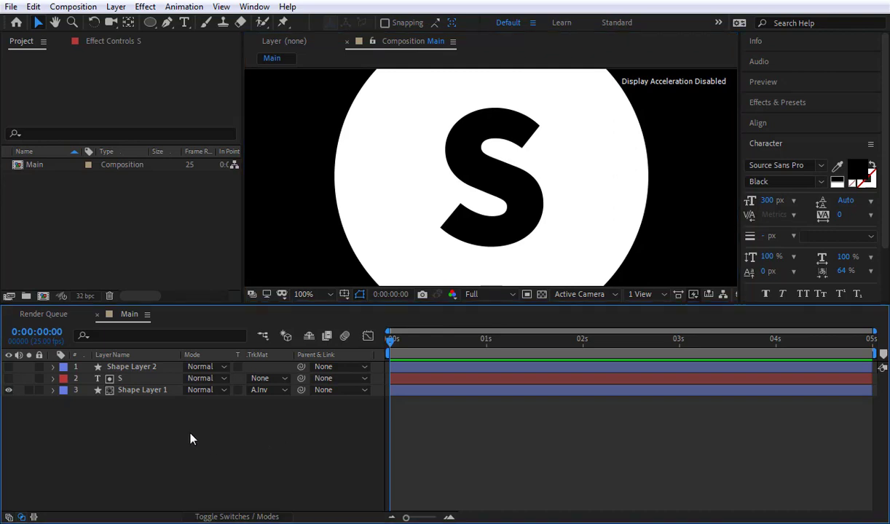
# - Pre-compose the S text layer and Shape Layer 1 together into a new composition named Circle R
pyautogui.moveTo(185, 430); pyautogui.dragTo(108, 389)
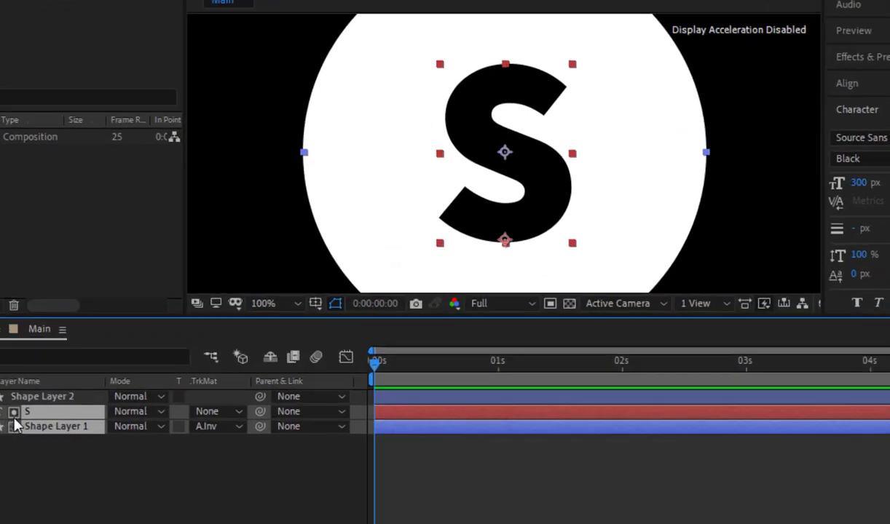
pyautogui.hotkey('ctrl', 'shift', 'c')
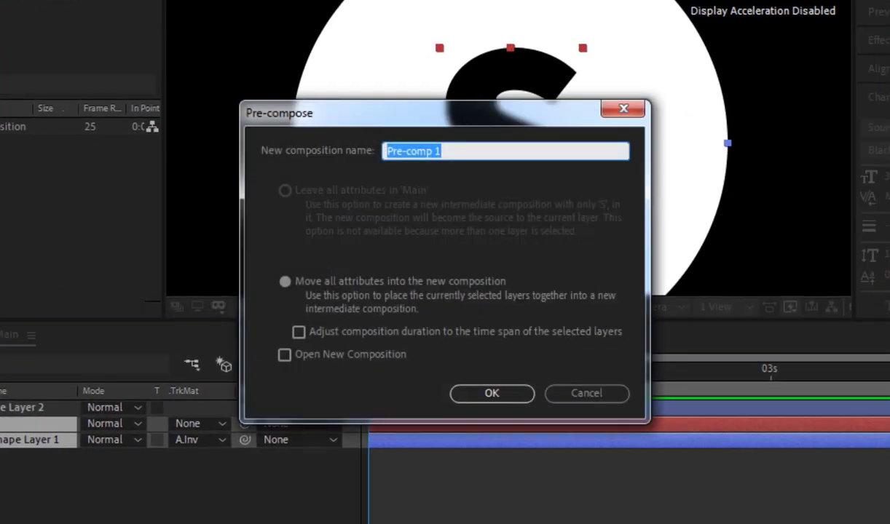
pyautogui.write('Circle')
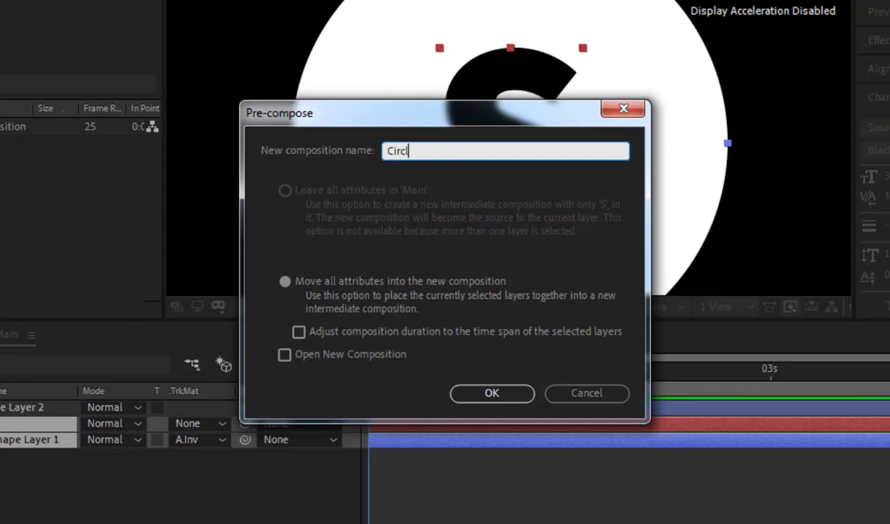
pyautogui.write(' T')
pyautogui.press('BackSpace')
pyautogui.write('R')
pyautogui.click(489, 394)
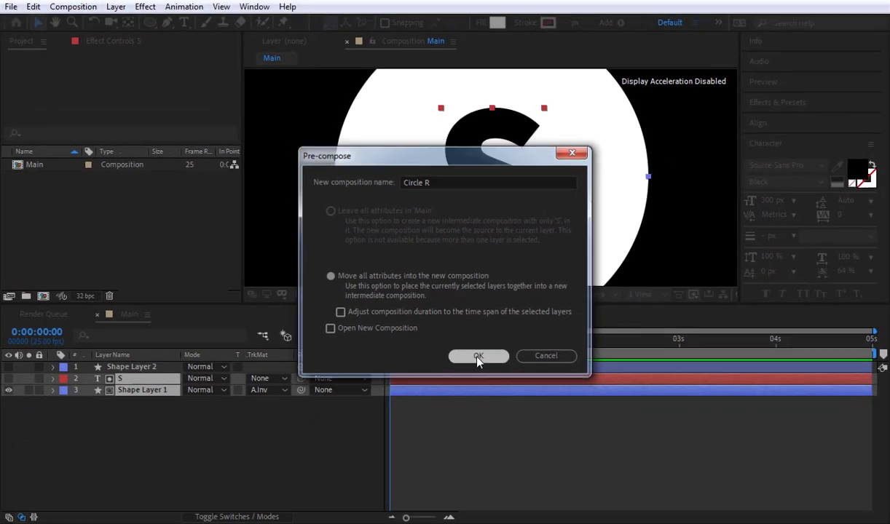
pyautogui.click(489, 394)
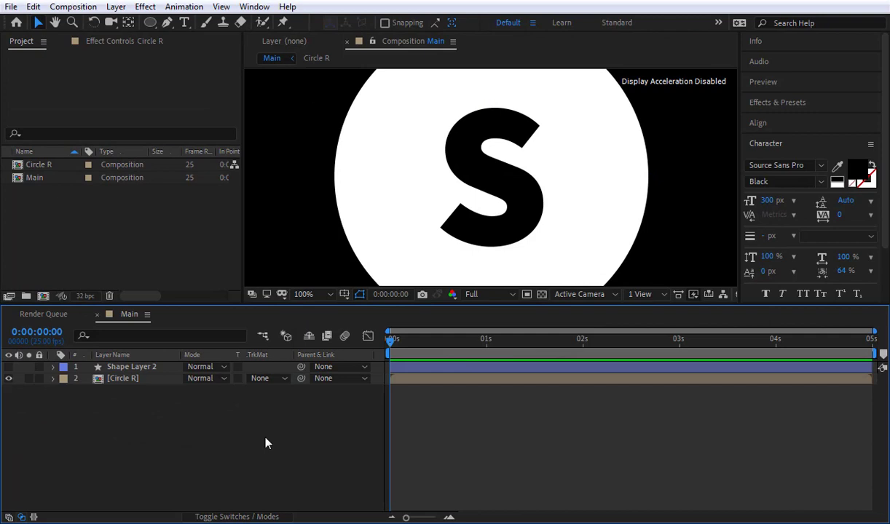
# - Hide the Circle R layer and make Shape Layer 2 visible in the Main composition
pyautogui.press(',')
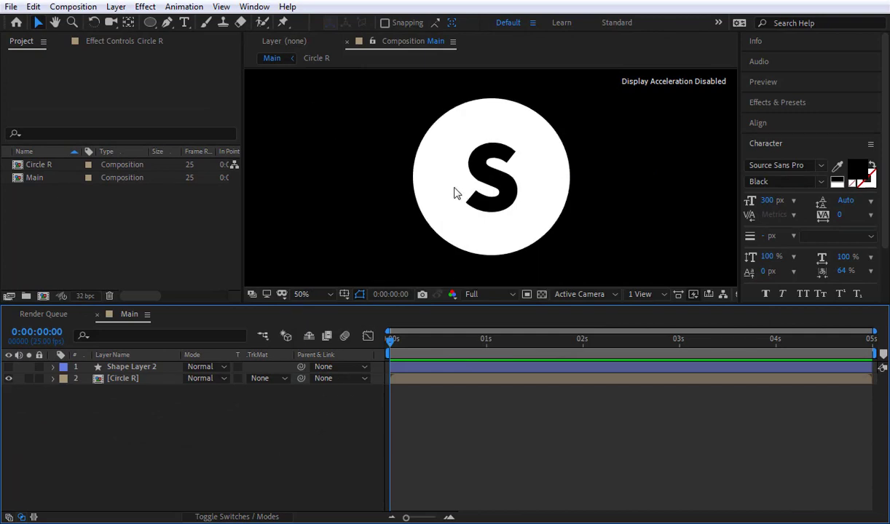
pyautogui.click(9, 378)
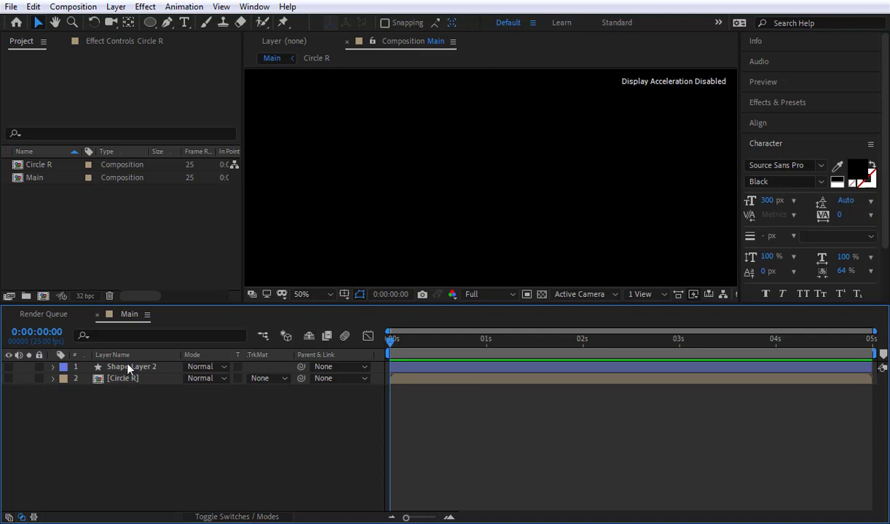
pyautogui.click(128, 366)
pyautogui.click(8, 367)
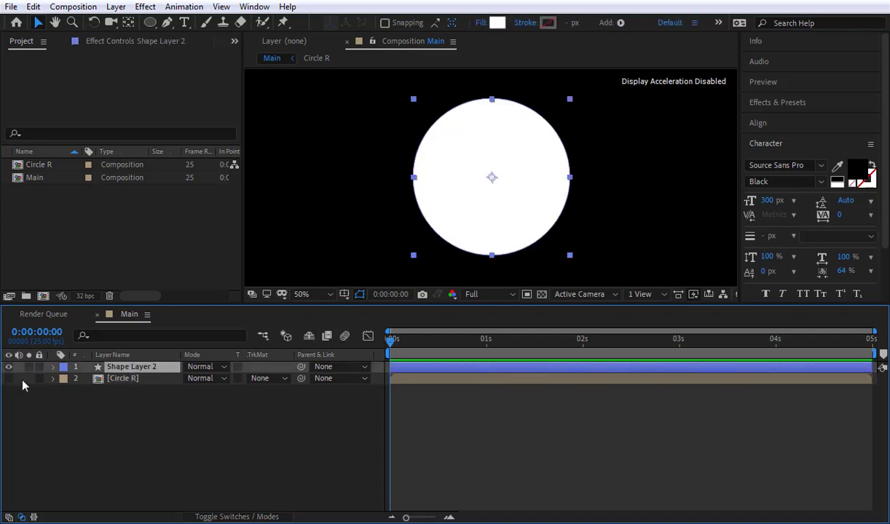
# - Duplicate Shape Layer 2 and hide the duplicate above it
pyautogui.hotkey('ctrl', 'd')
pyautogui.click(161, 413)
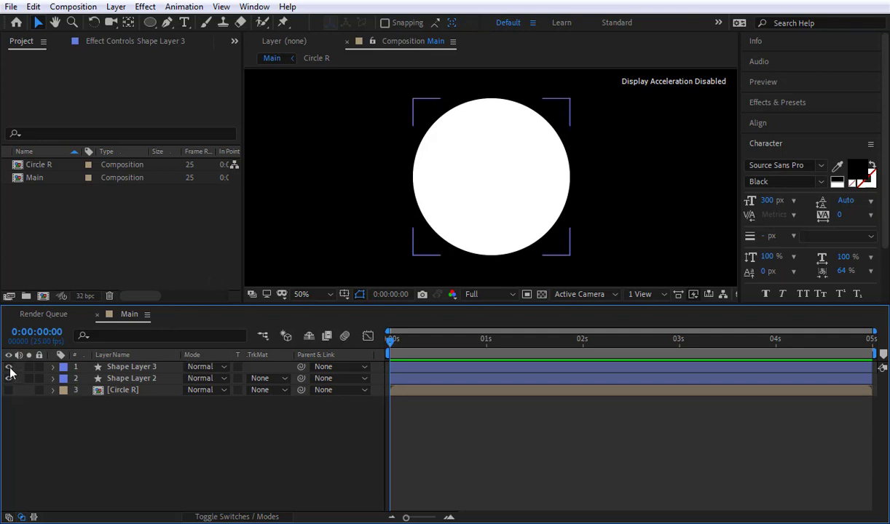
pyautogui.click(140, 378)
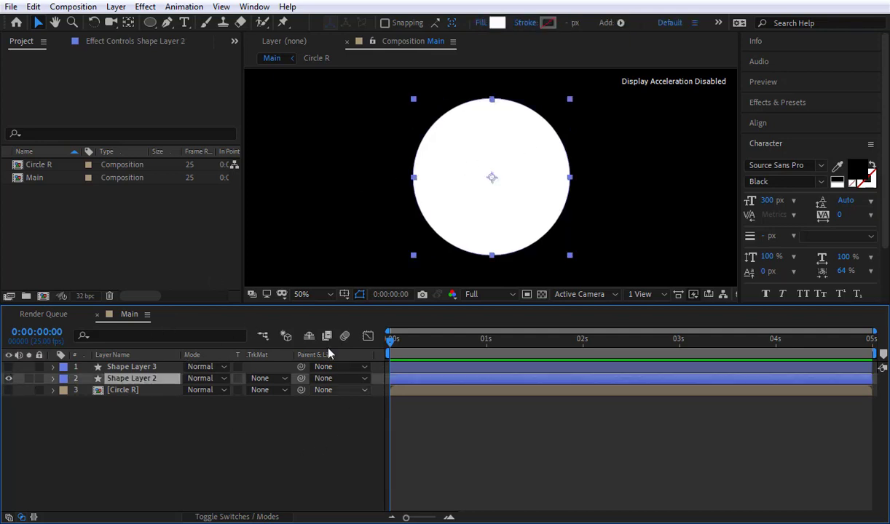
# - Pre-compose Shape Layer 2 into a new composition named Circle L
pyautogui.click(259, 447)
pyautogui.click(153, 383)
pyautogui.click(429, 440)
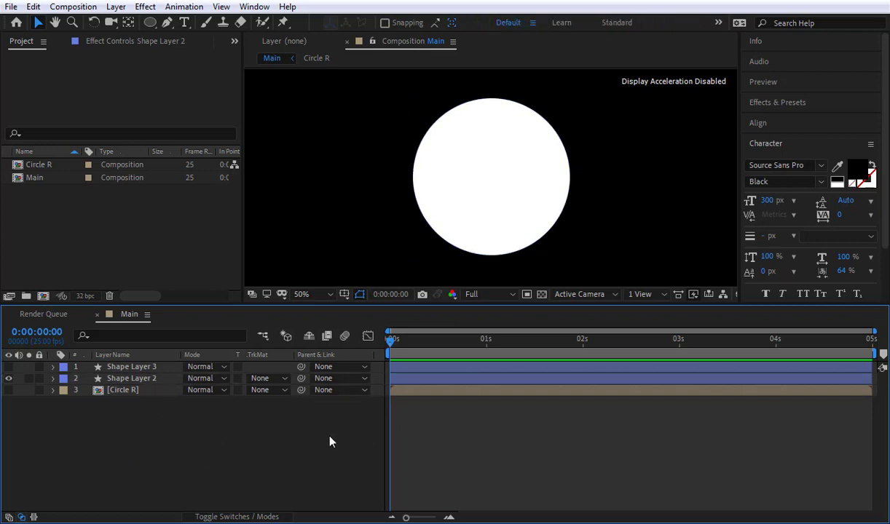
pyautogui.click(148, 378)
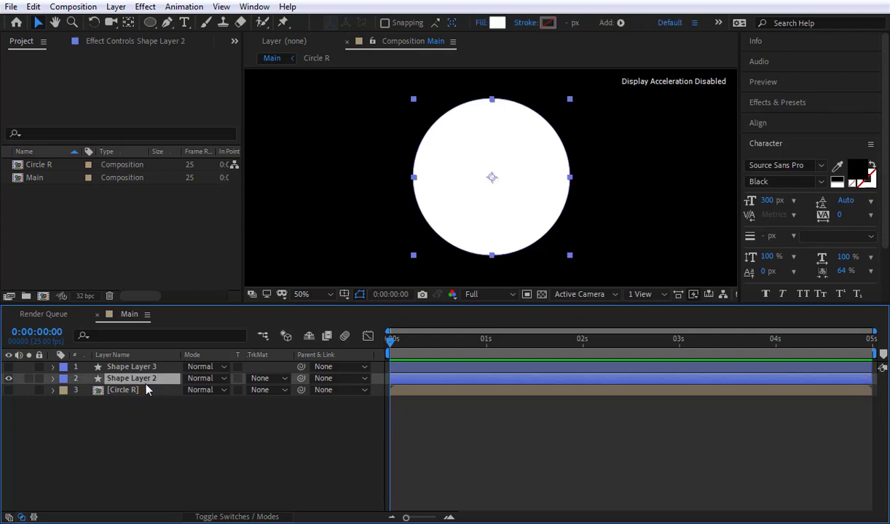
pyautogui.hotkey('ctrl', 'shift', 'c')
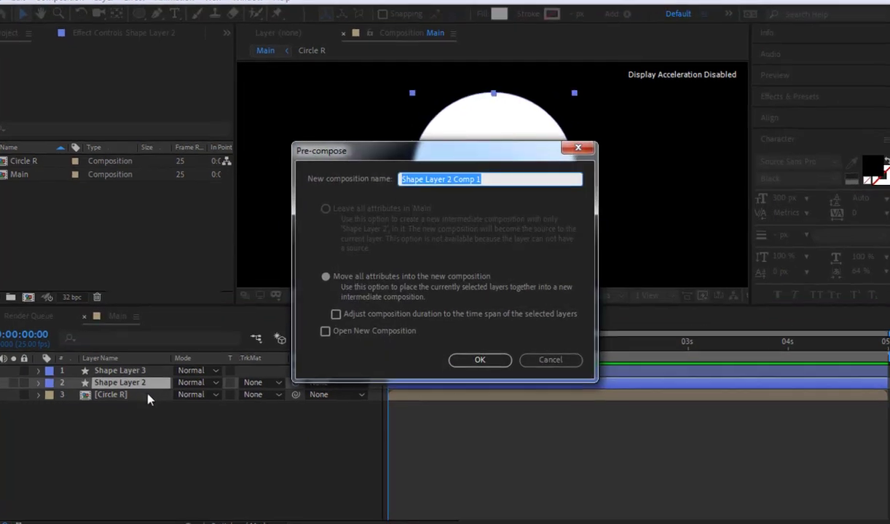
pyautogui.write('Circle')
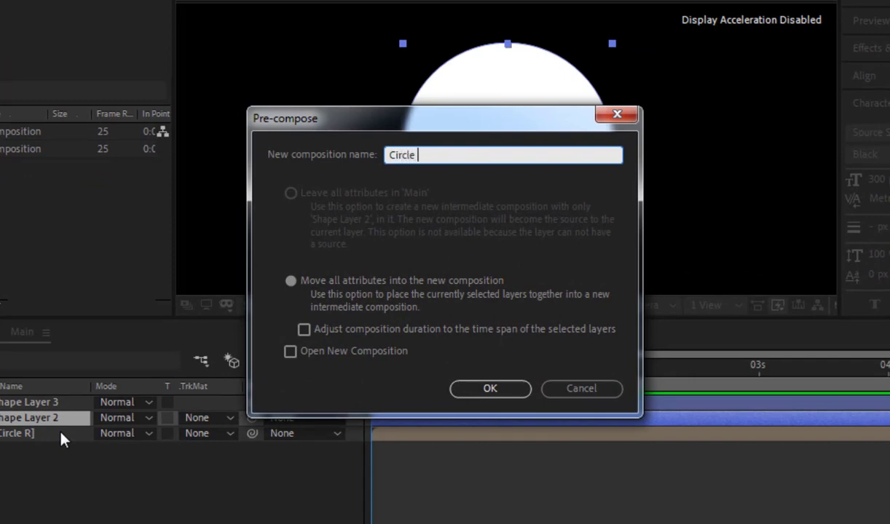
pyautogui.write(' L')
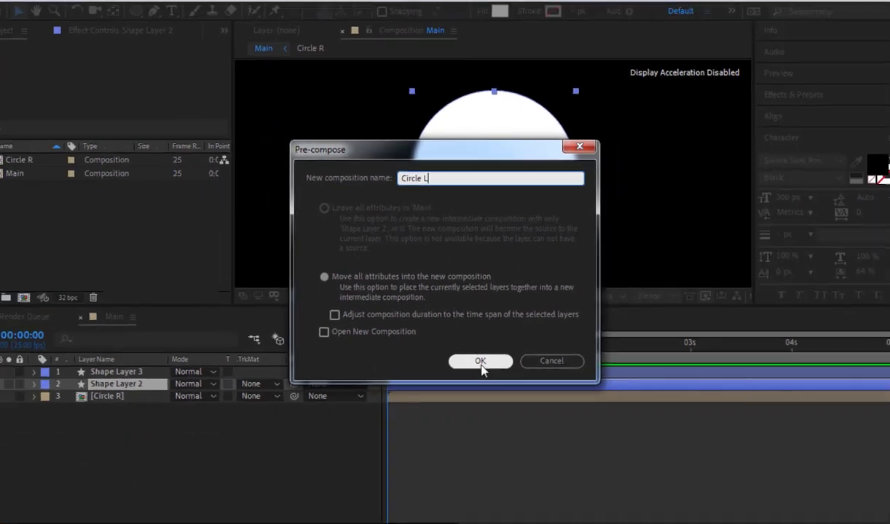
pyautogui.click(489, 384)
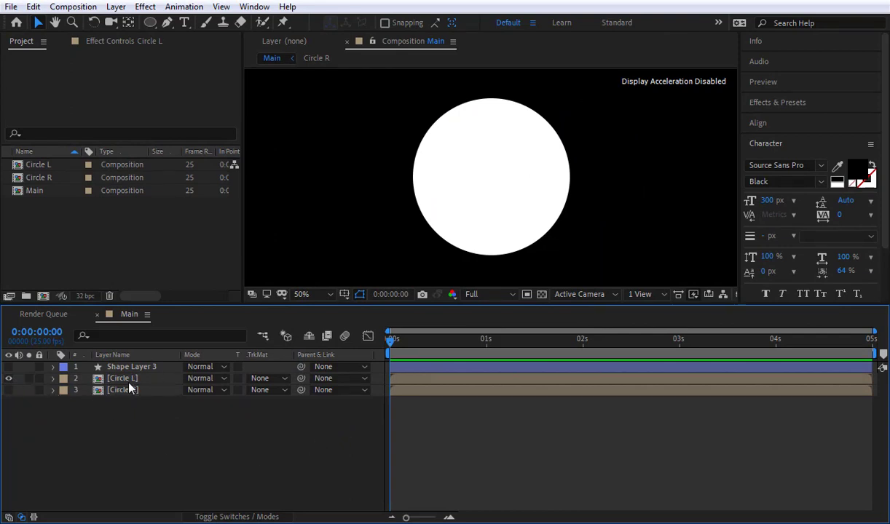
# - Add a text layer with the letter C over the white circle, directly above the Circle L layer
pyautogui.click(129, 384)
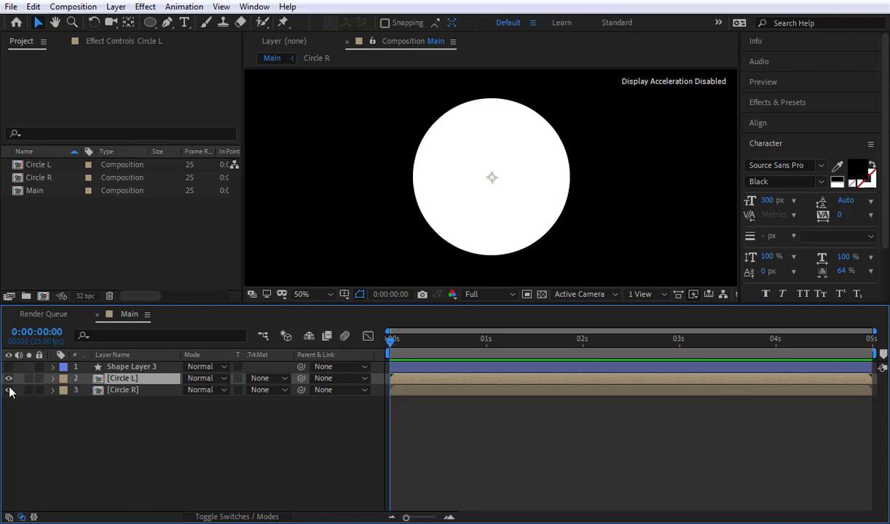
pyautogui.click(155, 418)
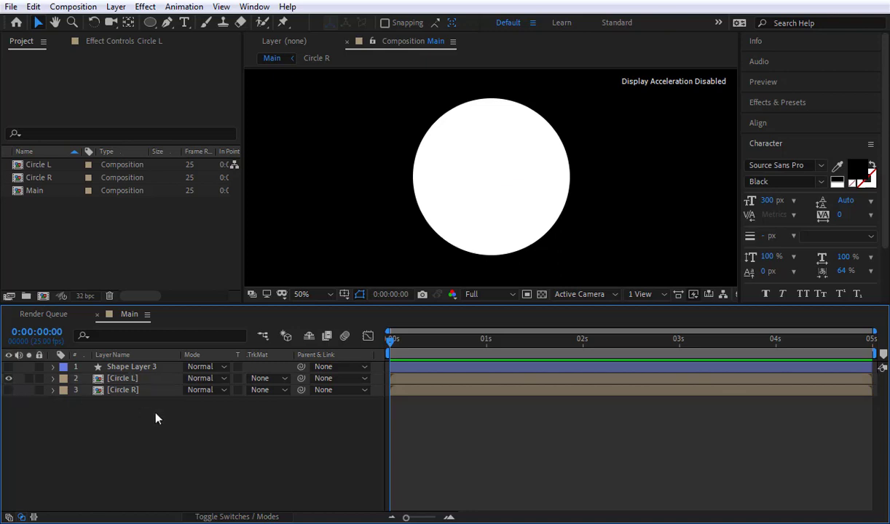
pyautogui.click(136, 379)
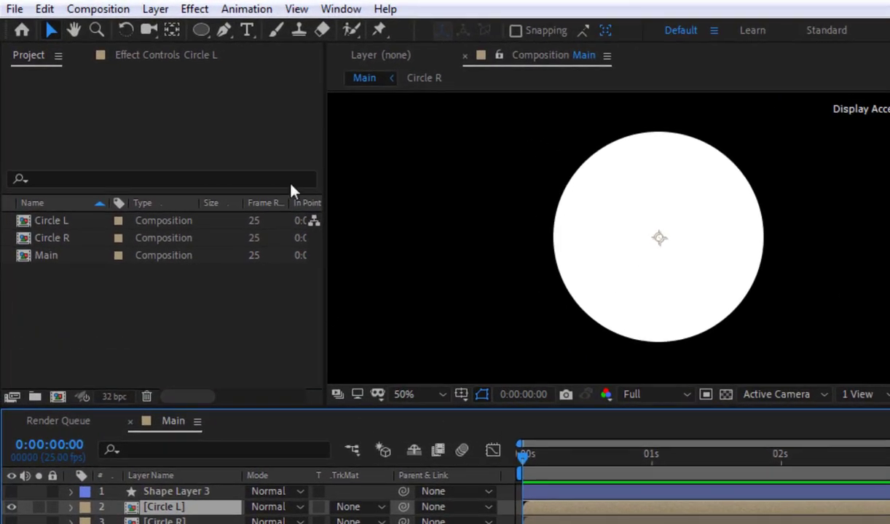
pyautogui.click(247, 30)
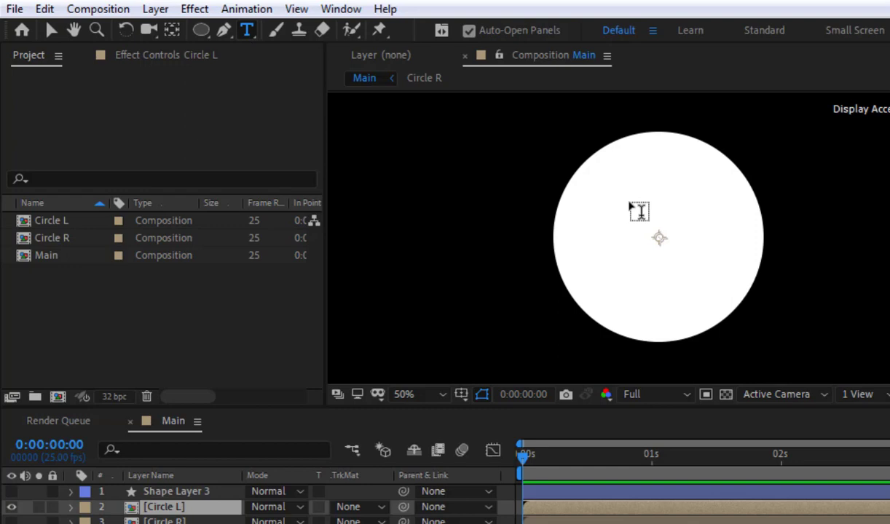
pyautogui.click(615, 264)
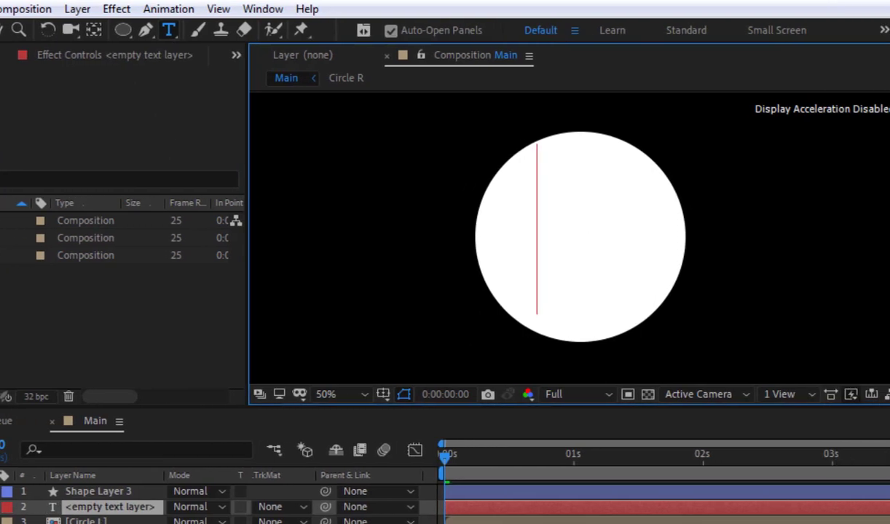
pyautogui.write('C')
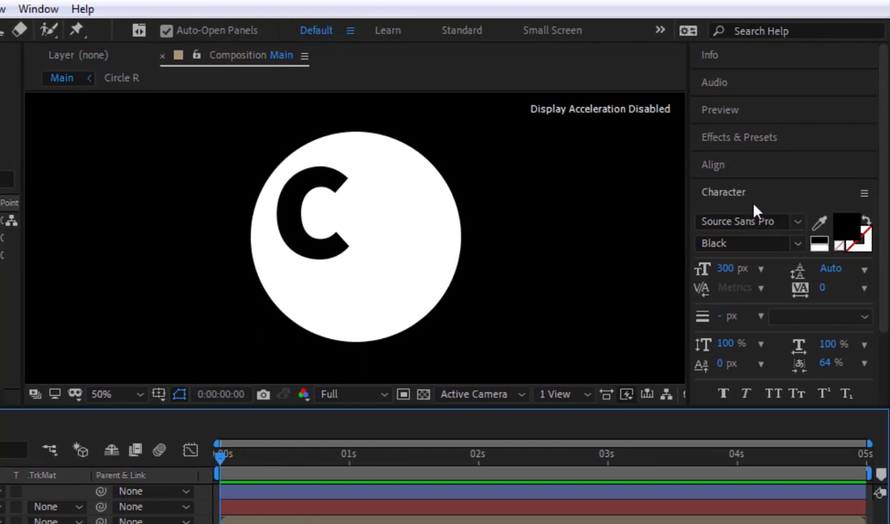
# - Align the C text layer horizontally and vertically to the centre of the composition
pyautogui.click(721, 169)
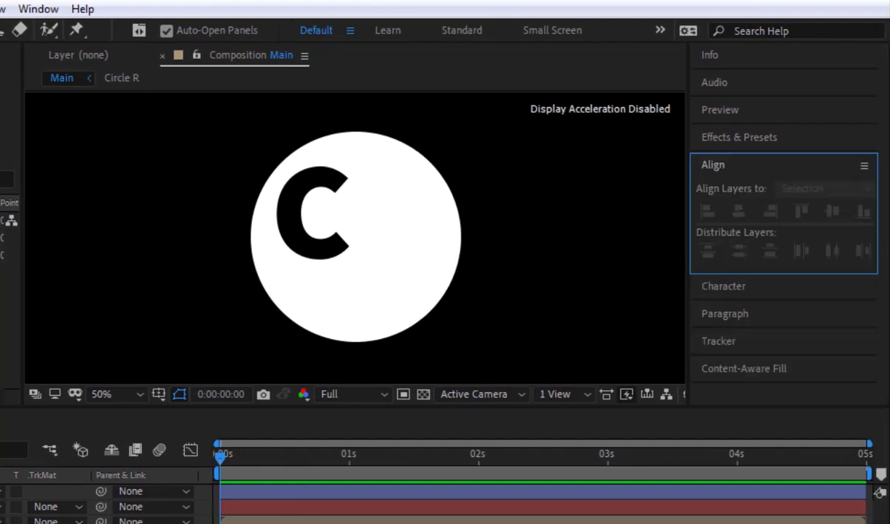
pyautogui.press('Escape')
pyautogui.click(738, 211)
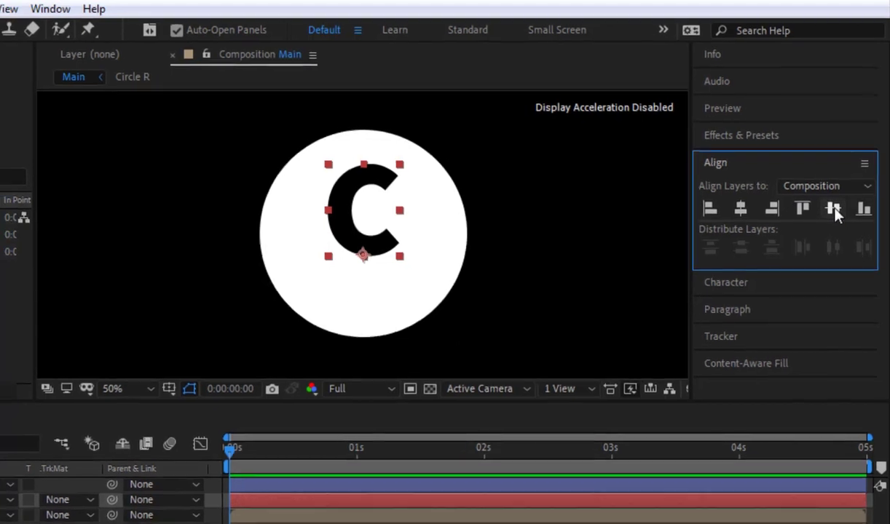
pyautogui.click(832, 209)
pyautogui.click(294, 461)
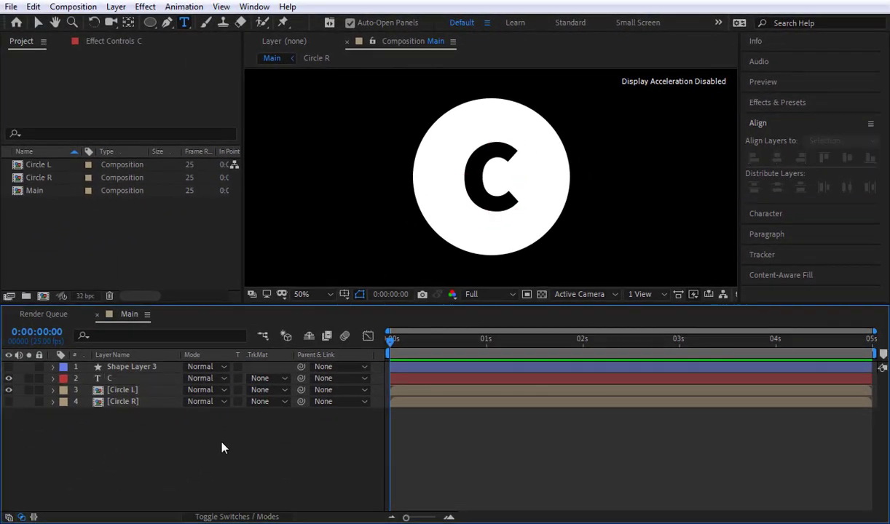
# - Parent the C text layer to the Circle L layer
pyautogui.click(132, 378)
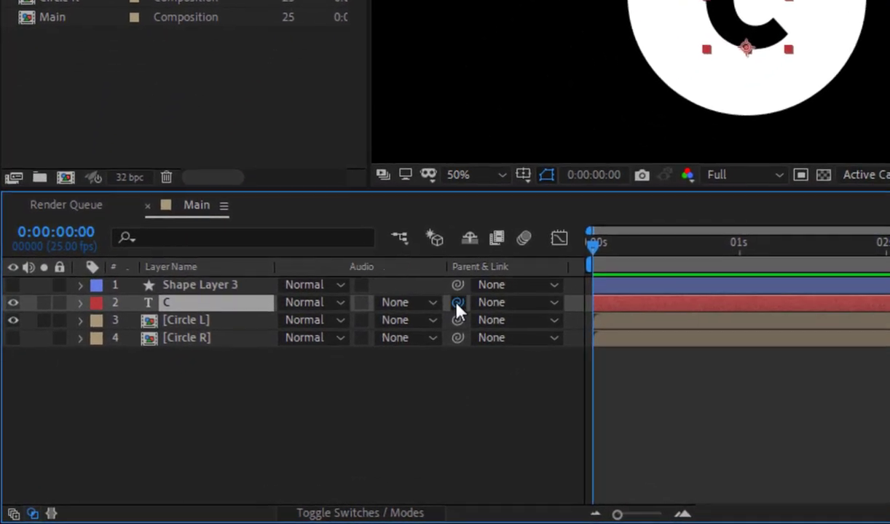
pyautogui.moveTo(457, 302); pyautogui.dragTo(193, 322)
pyautogui.click(235, 383)
pyautogui.click(195, 319)
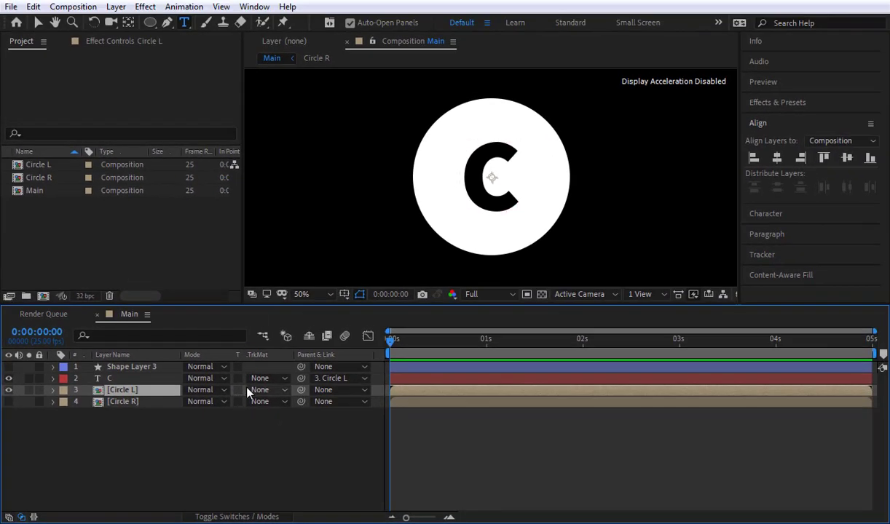
pyautogui.press('v')
pyautogui.click(211, 430)
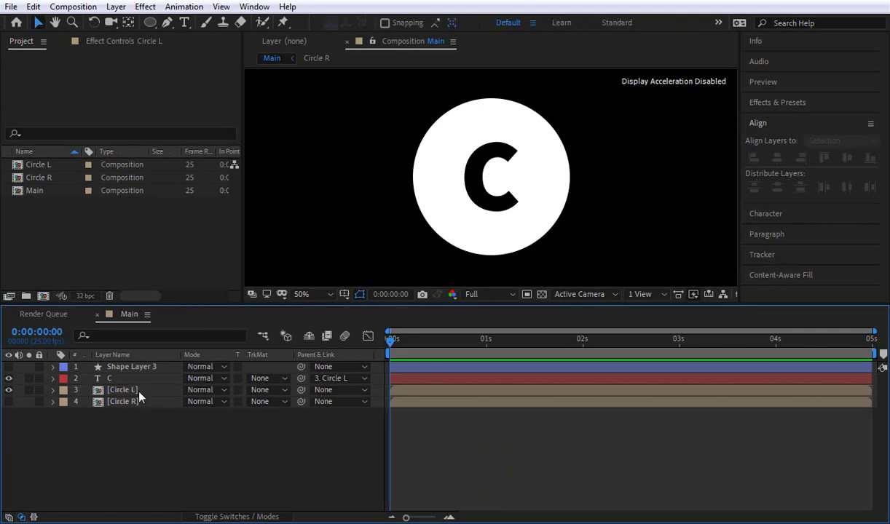
# - Draw a centred circular mask on the Circle L layer, slightly larger than the white circle, and check its mask properties
pyautogui.click(139, 392)
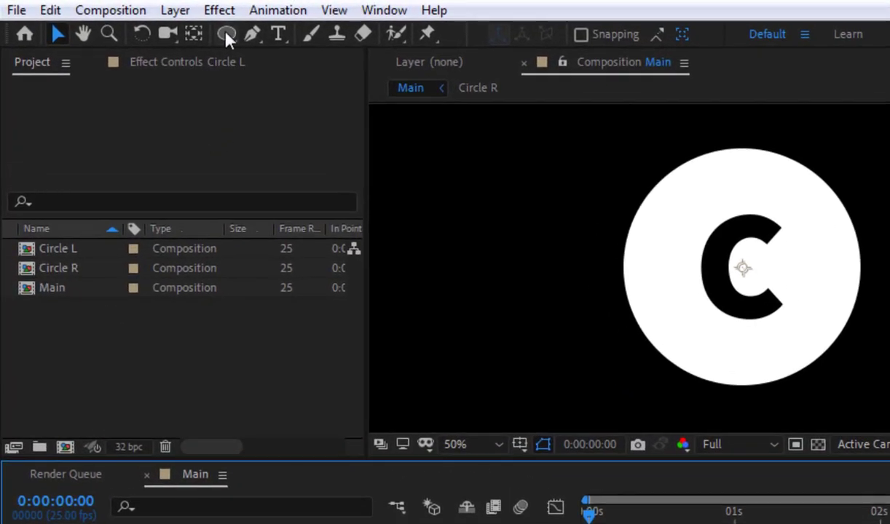
pyautogui.click(150, 22)
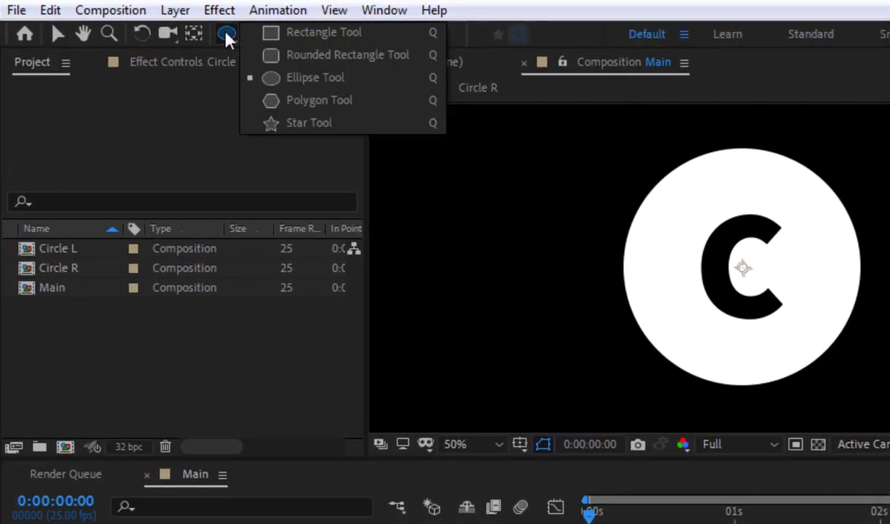
pyautogui.click(300, 77)
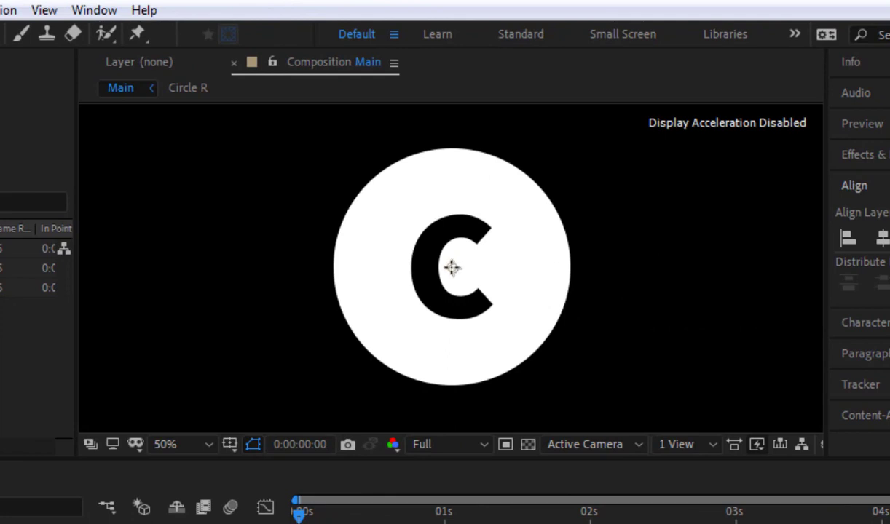
pyautogui.moveTo(451, 267); pyautogui.dragTo(580, 359)
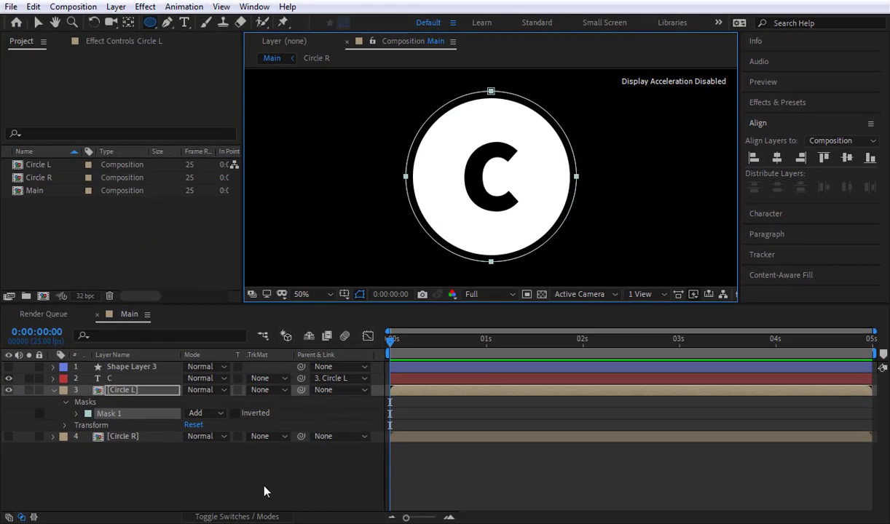
pyautogui.click(133, 449)
pyautogui.click(110, 414)
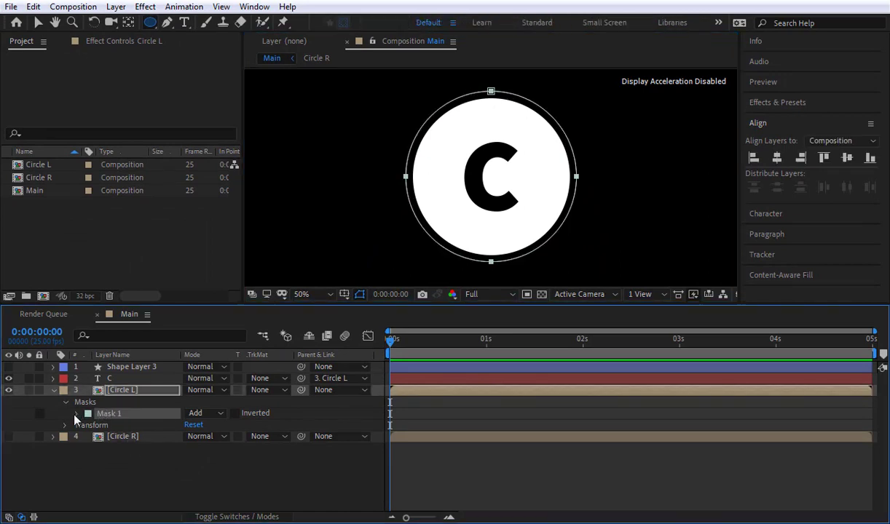
pyautogui.click(76, 413)
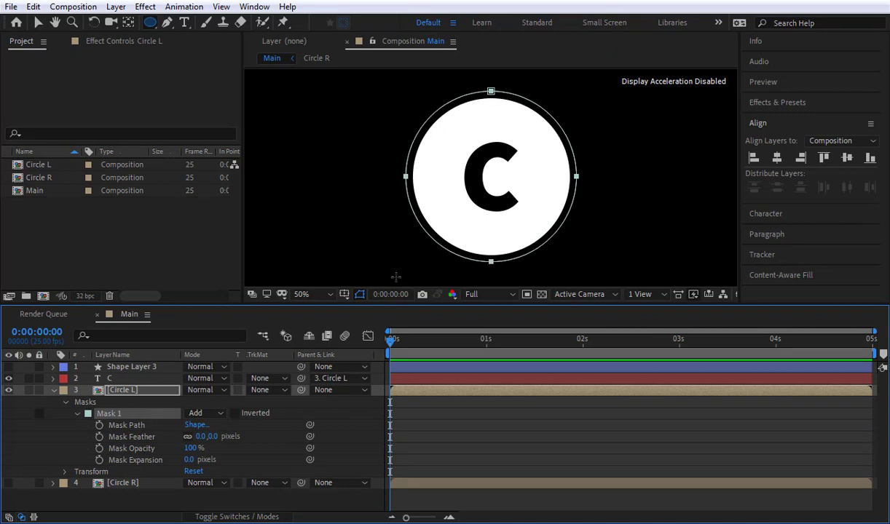
pyautogui.click(53, 391)
pyautogui.click(175, 437)
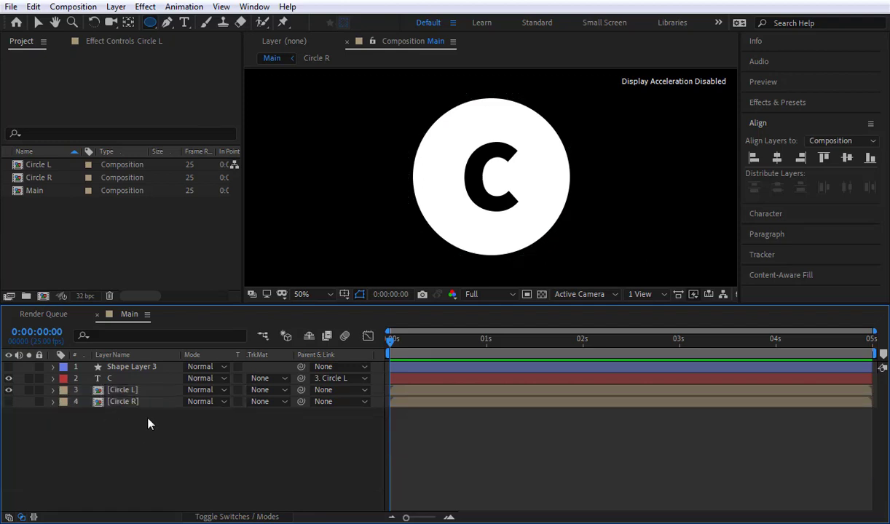
# - Set the Circle L layer's mask mode to Subtract with a Mask Expansion of -90 pixels
pyautogui.click(120, 391)
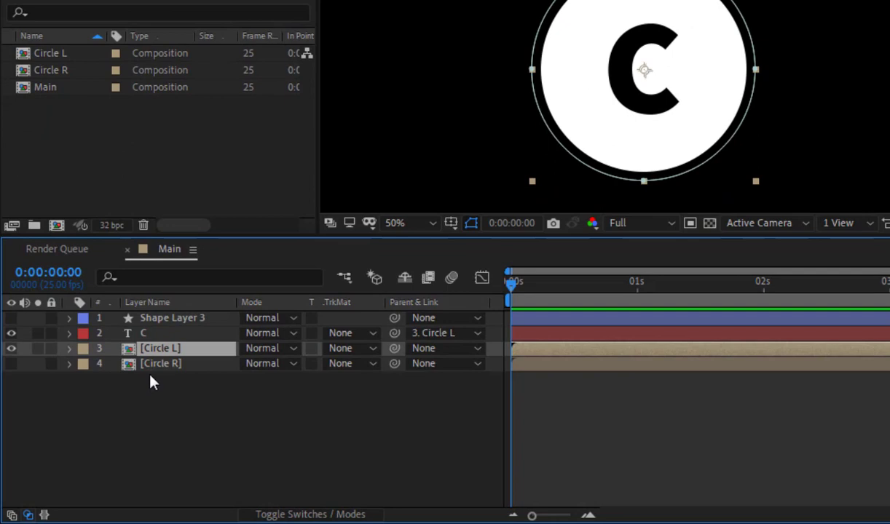
pyautogui.press('m')
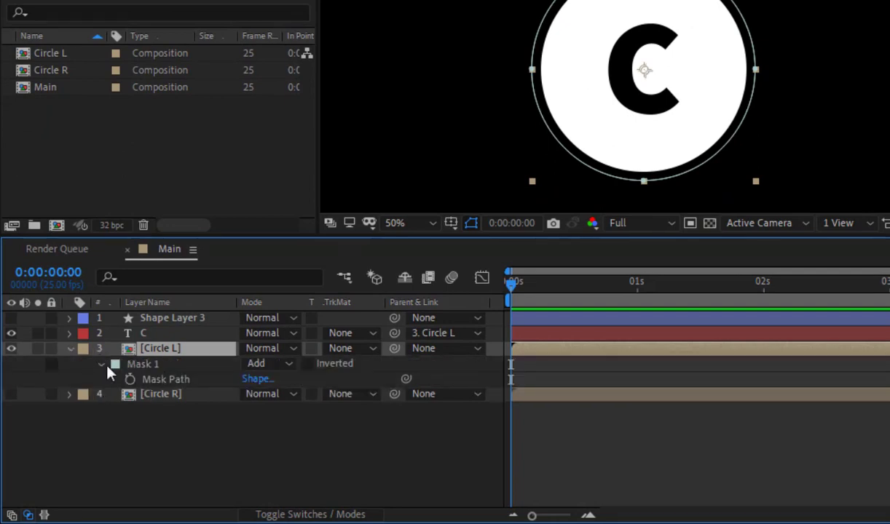
pyautogui.click(102, 365)
pyautogui.click(100, 365)
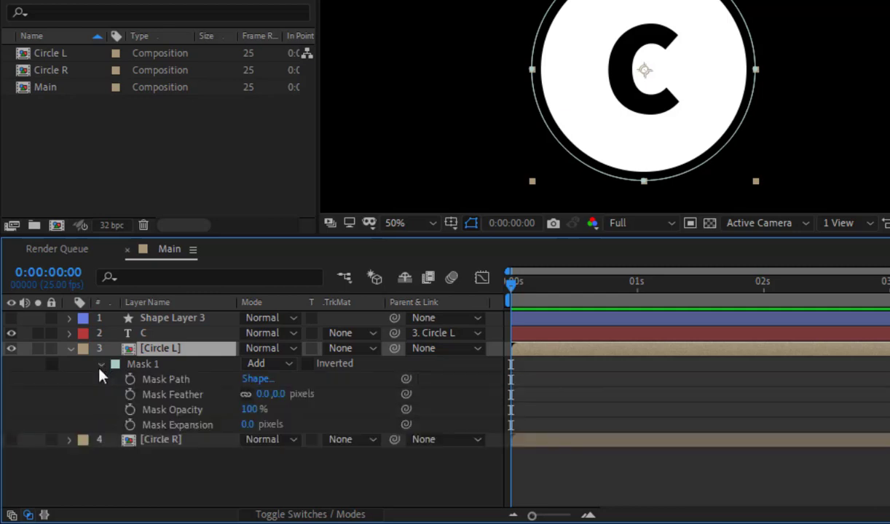
pyautogui.click(268, 366)
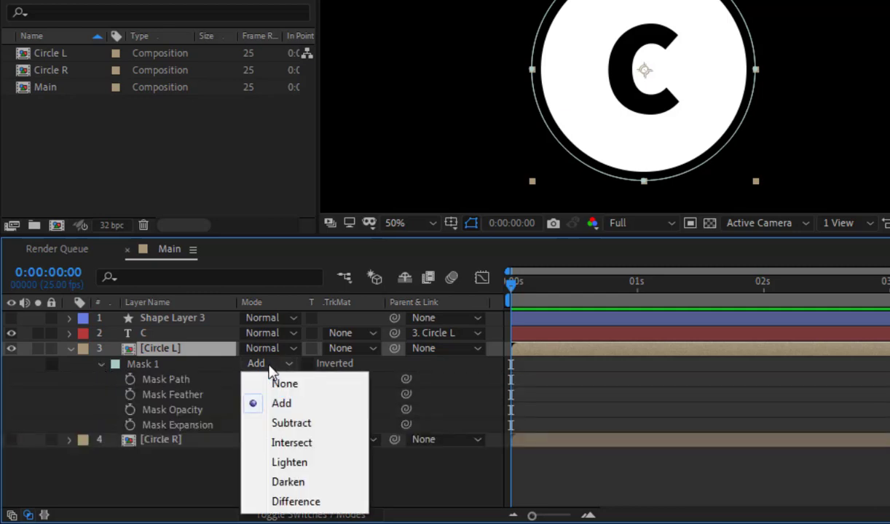
pyautogui.click(283, 424)
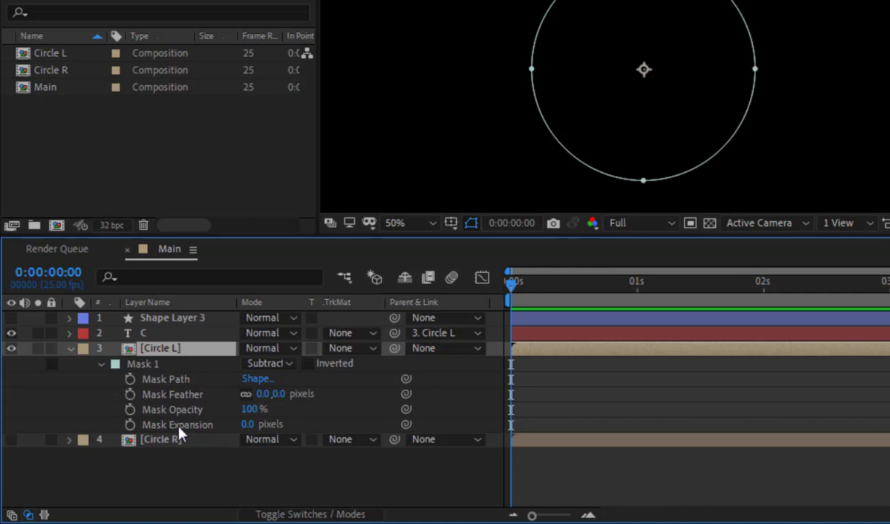
pyautogui.moveTo(246, 423); pyautogui.dragTo(126, 449)
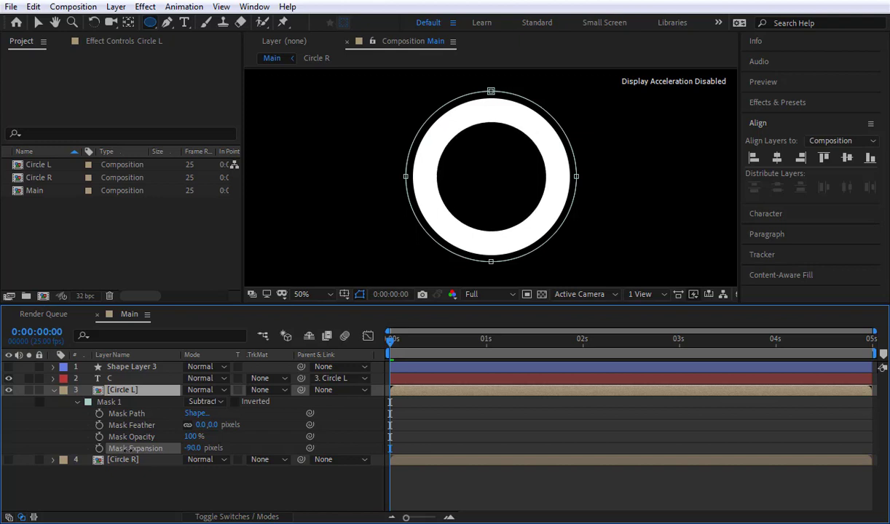
pyautogui.click(244, 486)
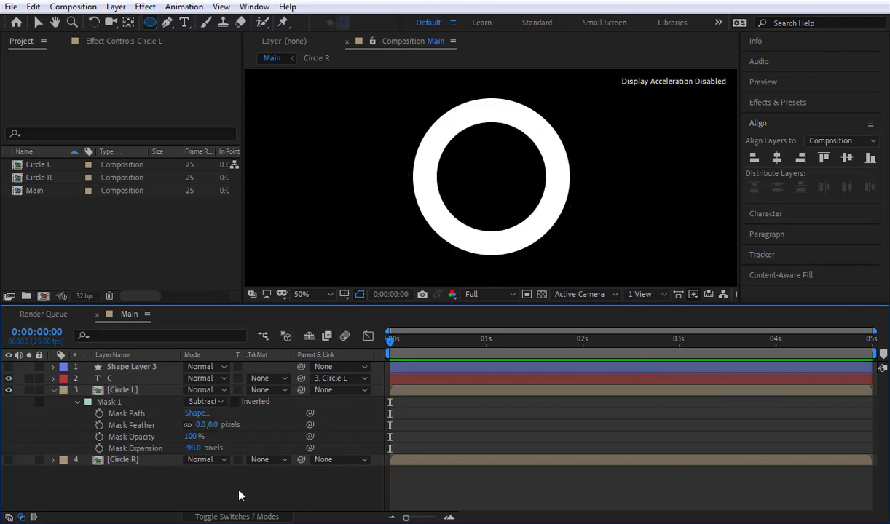
# - Change the C text layer's fill colour to white (FFFFFF) and collapse the Circle L layer's properties
pyautogui.doubleClick(111, 378)
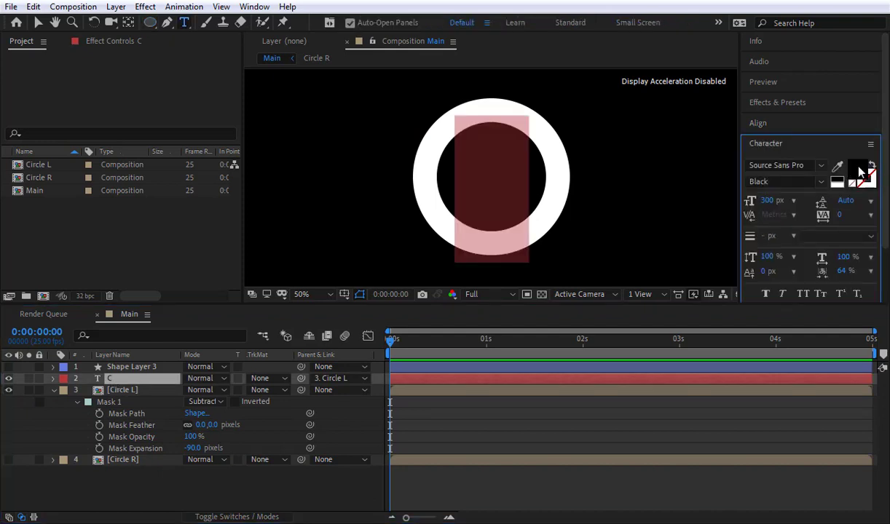
pyautogui.click(857, 169)
pyautogui.moveTo(155, 174); pyautogui.dragTo(64, 135)
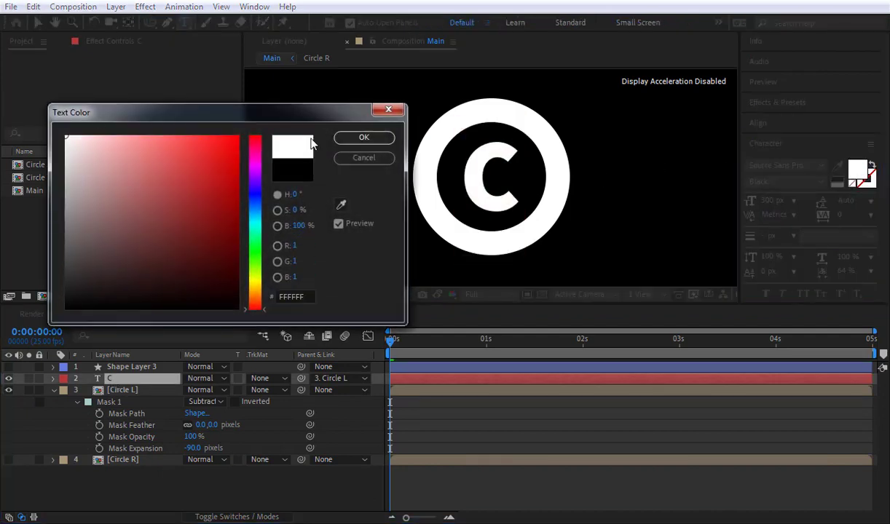
pyautogui.click(363, 137)
pyautogui.click(295, 486)
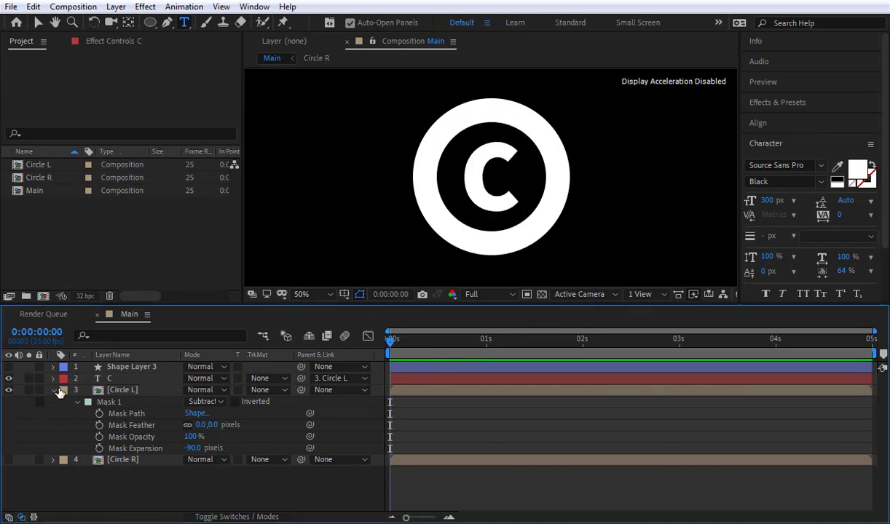
pyautogui.click(54, 390)
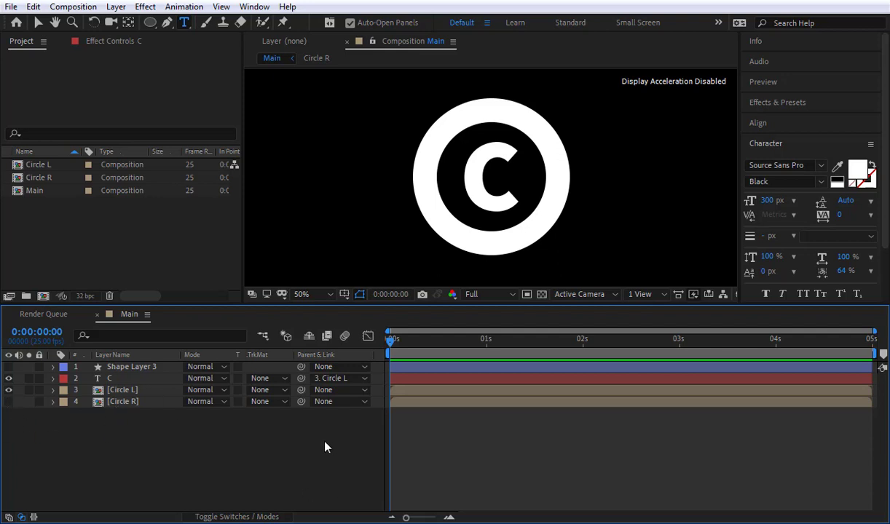
# - Make the Circle R layer visible and start Position keyframes on both Circle L and Circle R at 0:00:00:05
pyautogui.click(9, 402)
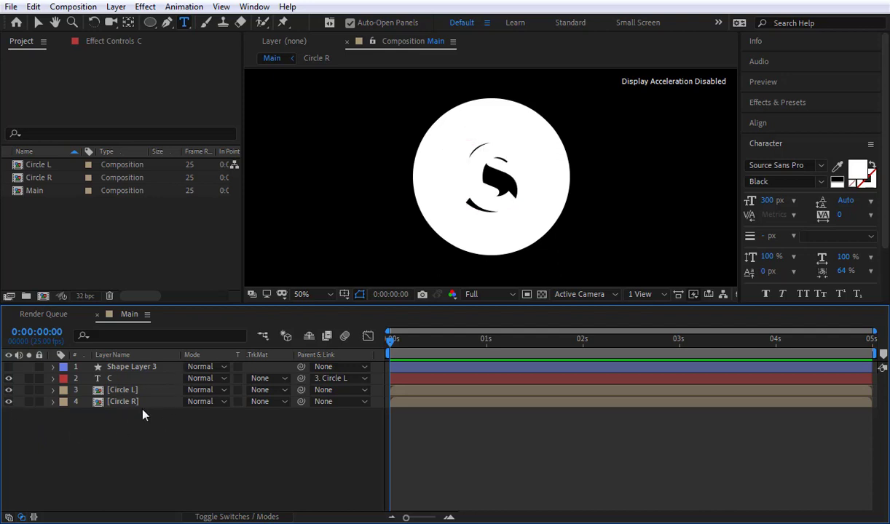
pyautogui.moveTo(145, 424); pyautogui.dragTo(121, 391)
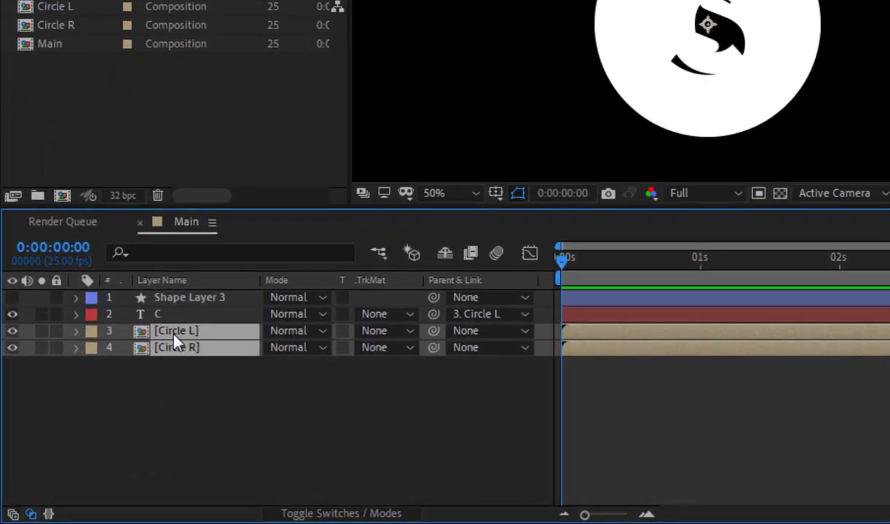
pyautogui.press('p')
pyautogui.click(233, 428)
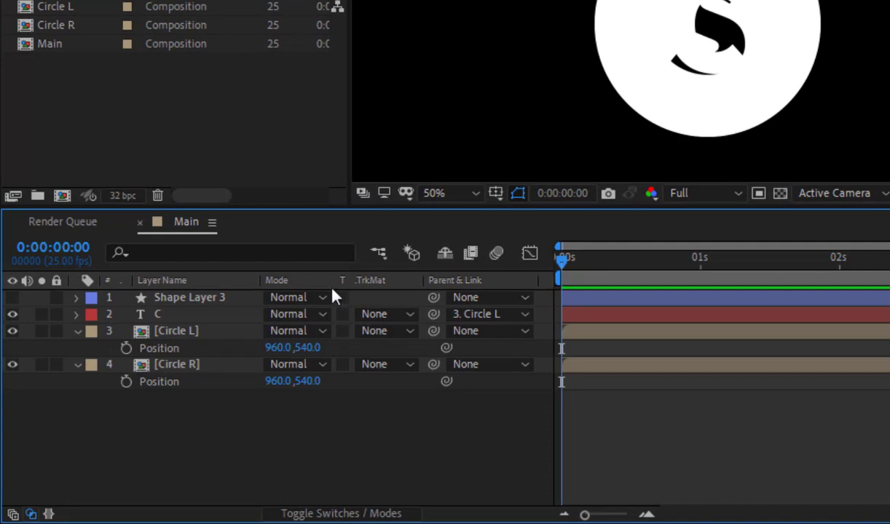
pyautogui.click(72, 248)
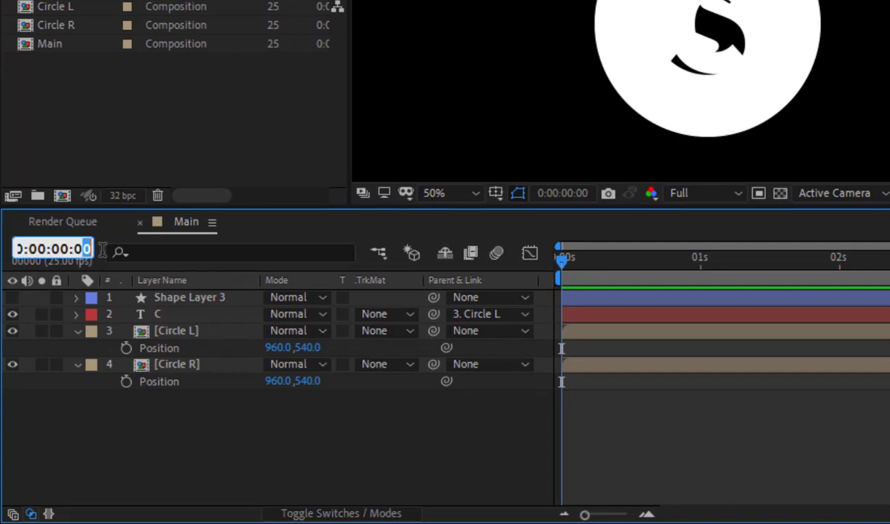
pyautogui.press('Return')
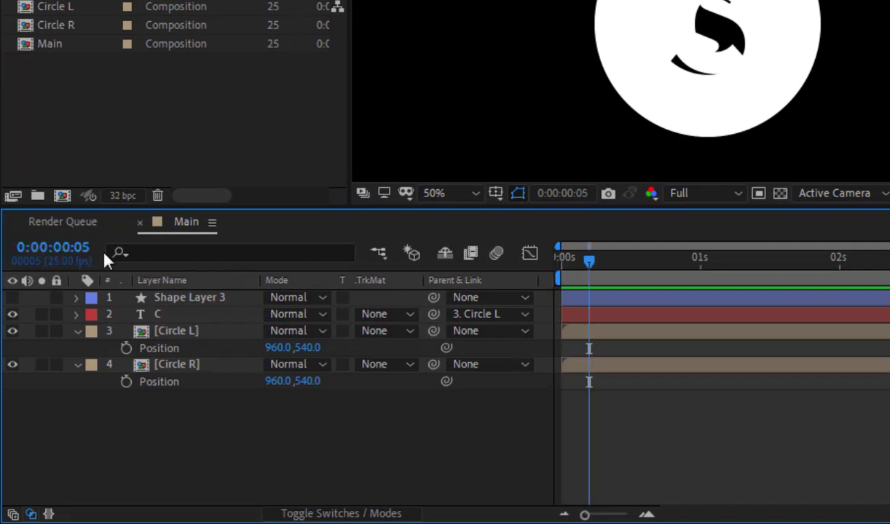
pyautogui.click(126, 382)
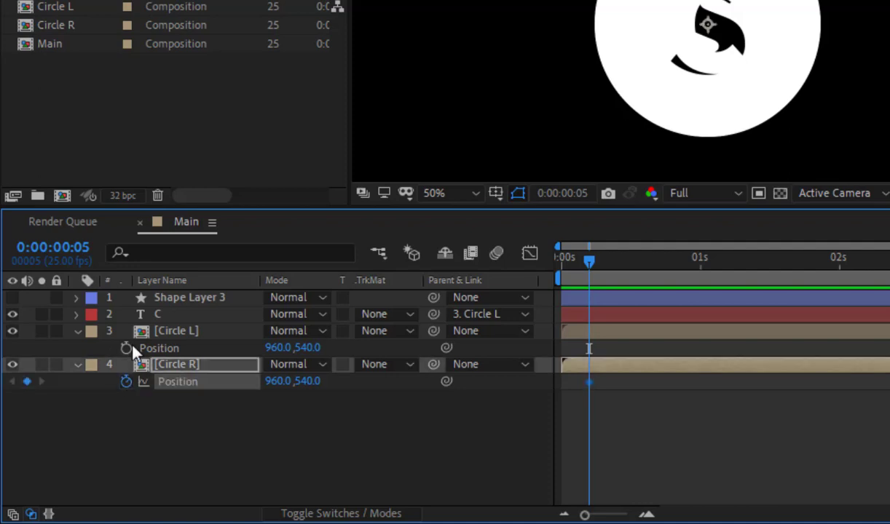
pyautogui.click(126, 348)
# - At 0:00:00:15, shift Circle L to the left with its Position at 766, 540
pyautogui.click(73, 248)
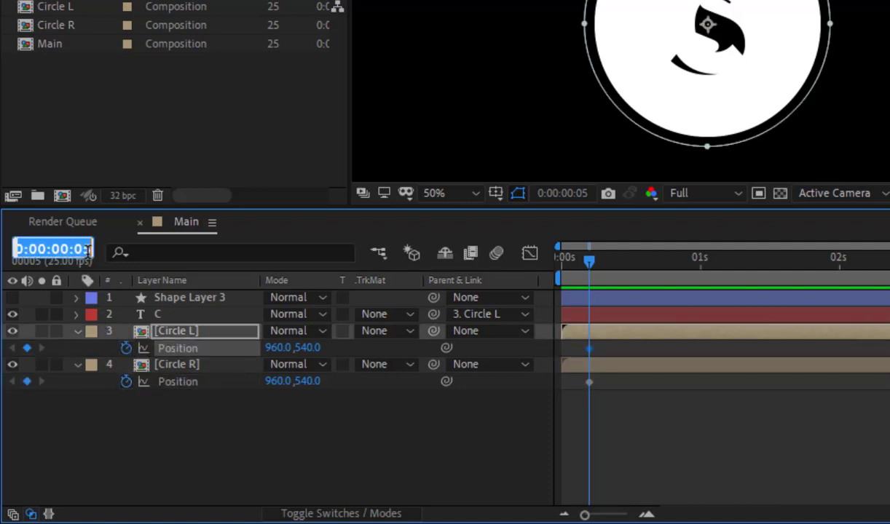
pyautogui.click(81, 249)
pyautogui.doubleClick(81, 249)
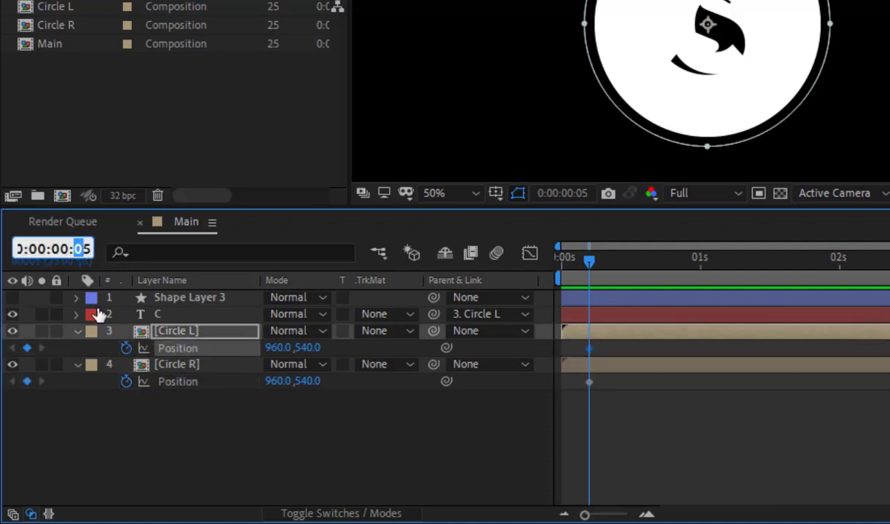
pyautogui.write('15')
pyautogui.press('Return')
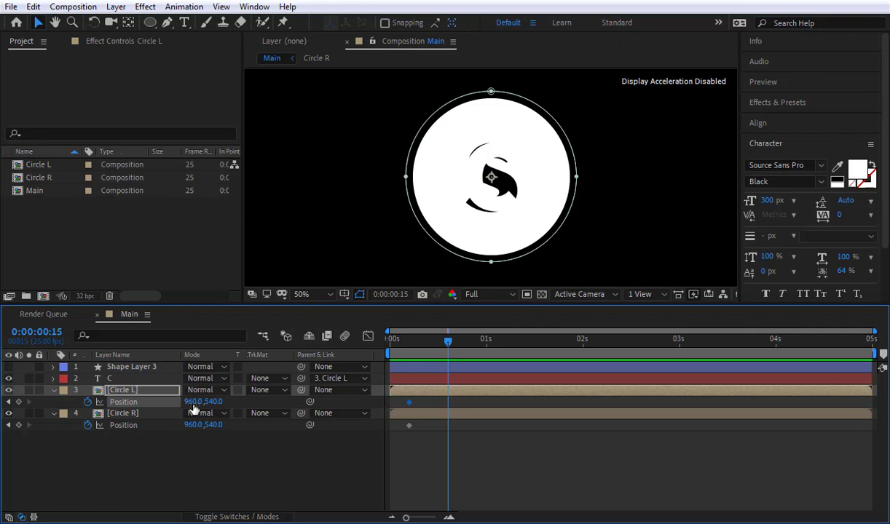
pyautogui.moveTo(193, 402); pyautogui.dragTo(66, 402)
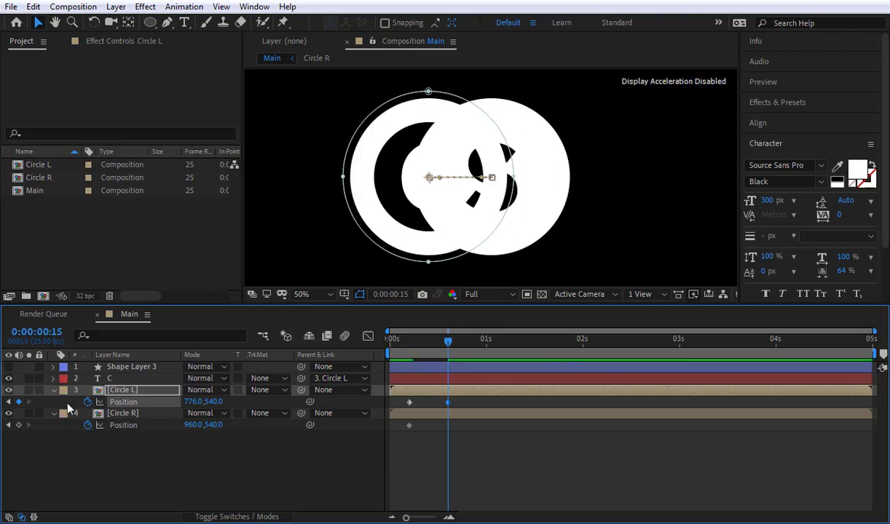
pyautogui.scroll(5, 513, 173)
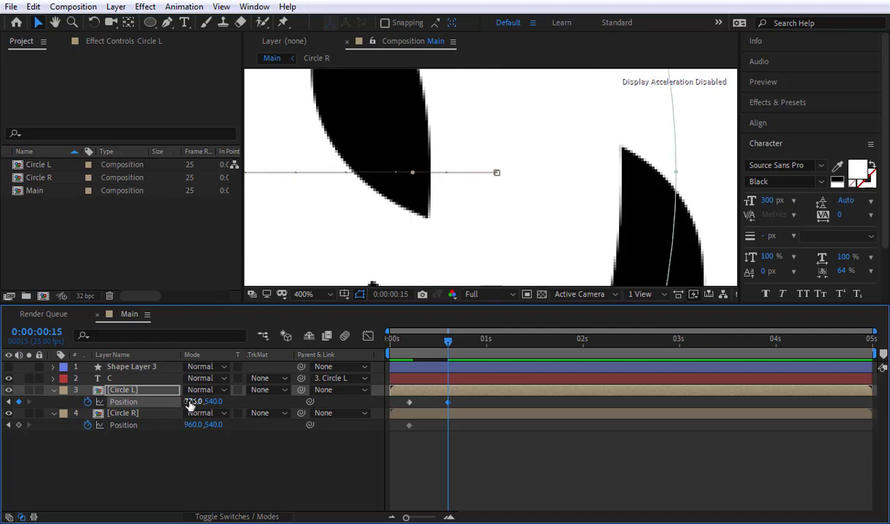
pyautogui.moveTo(182, 402); pyautogui.dragTo(199, 413)
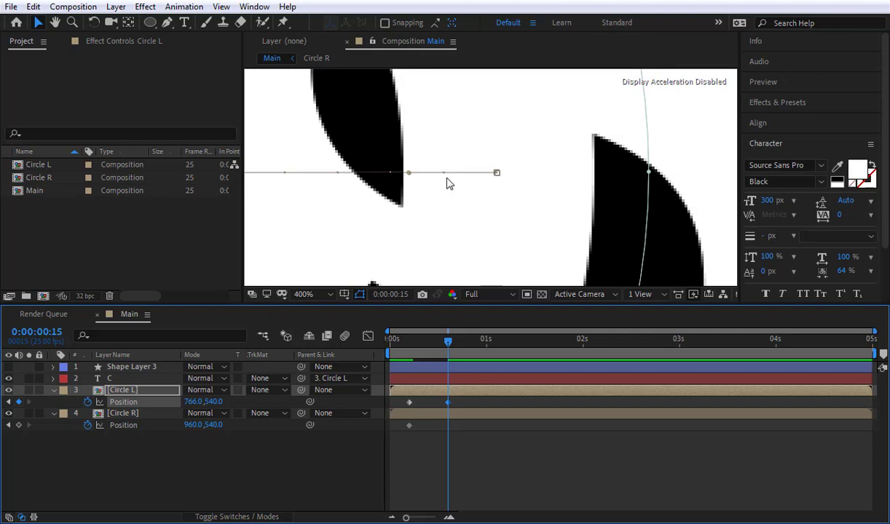
# - At 0:00:00:15, shift Circle R to the right with its Position at 1160, 540, clearing Circle L's inner ring
pyautogui.press(',')
pyautogui.press(',')
pyautogui.press(',')
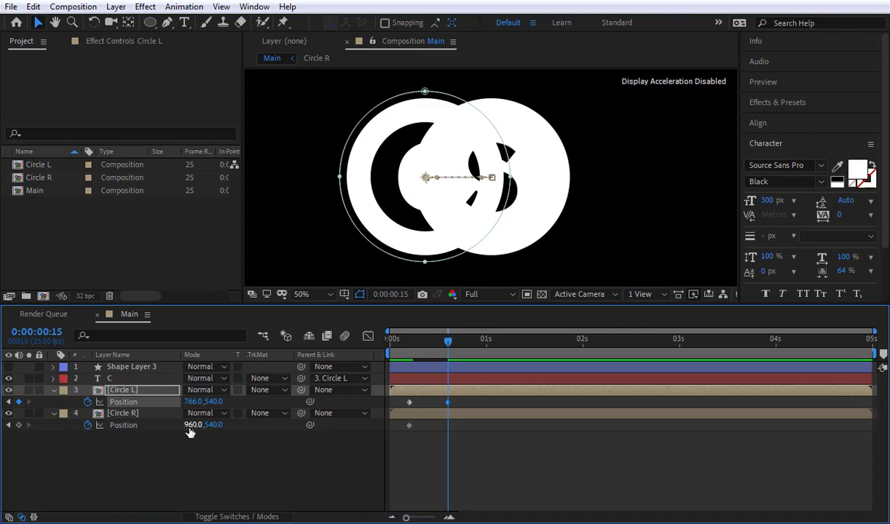
pyautogui.moveTo(190, 432); pyautogui.dragTo(309, 424)
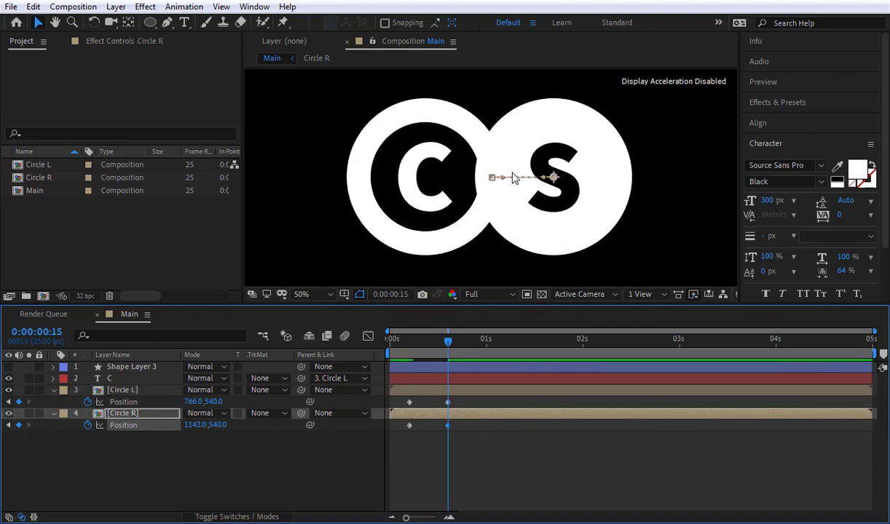
pyautogui.press('.')
pyautogui.press('.')
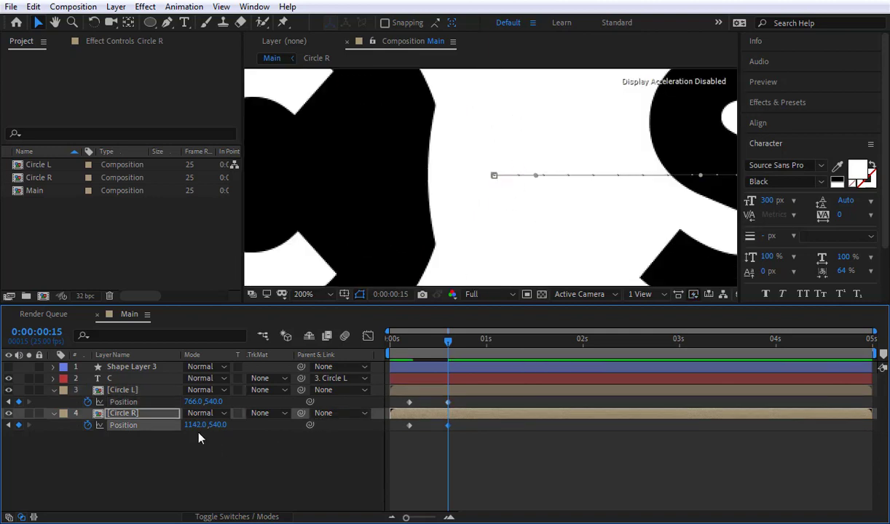
pyautogui.moveTo(194, 425); pyautogui.dragTo(218, 443)
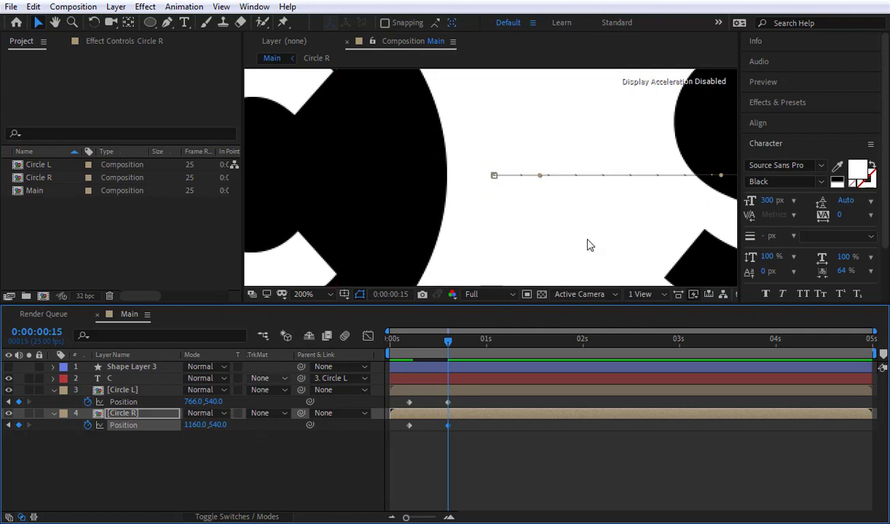
pyautogui.scroll(-6, 535, 175)
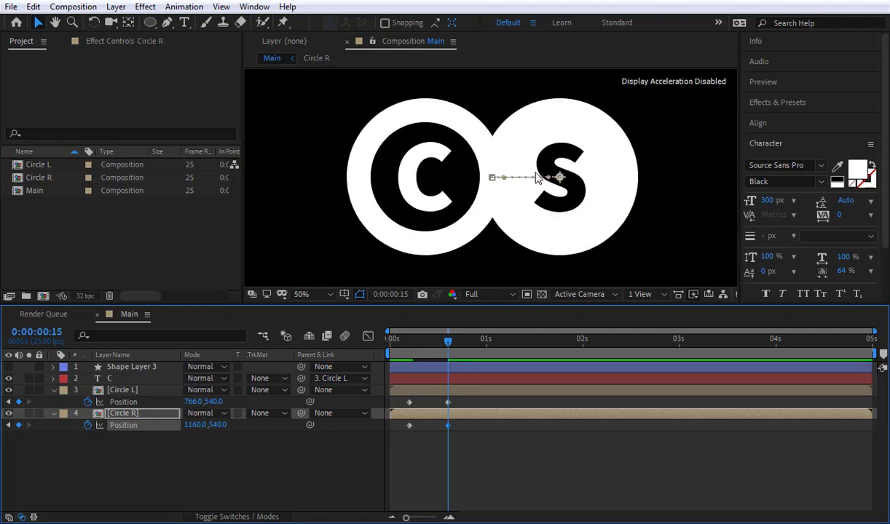
pyautogui.click(348, 476)
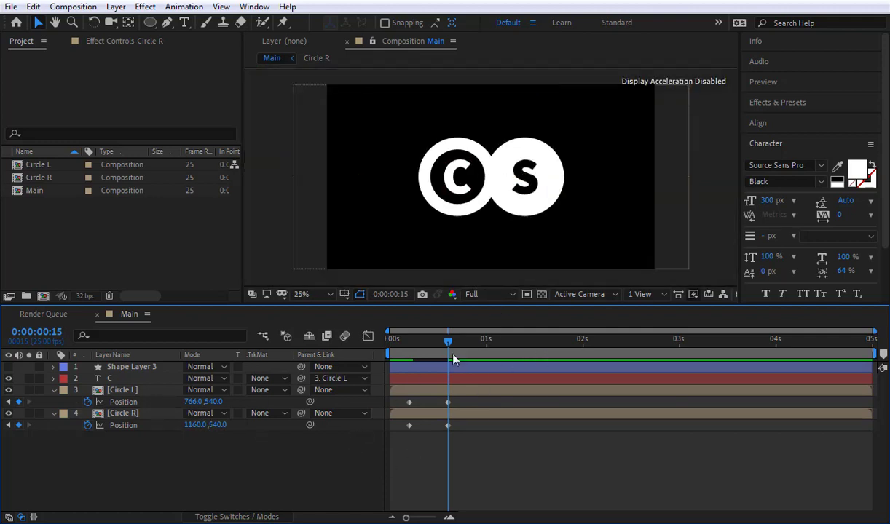
# - Shorten the work area to roughly the first three seconds of the composition and preview the circles' animation
pyautogui.moveTo(464, 343); pyautogui.dragTo(605, 362)
pyautogui.press('n')
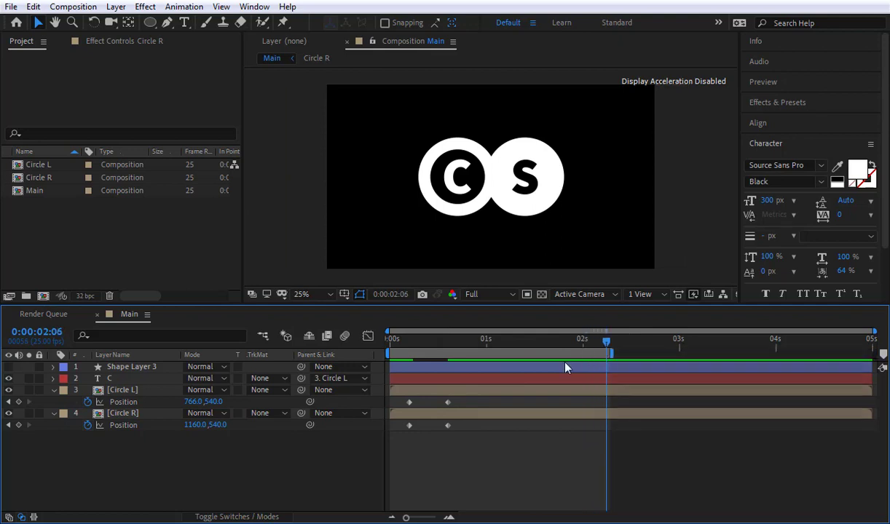
pyautogui.press('space')
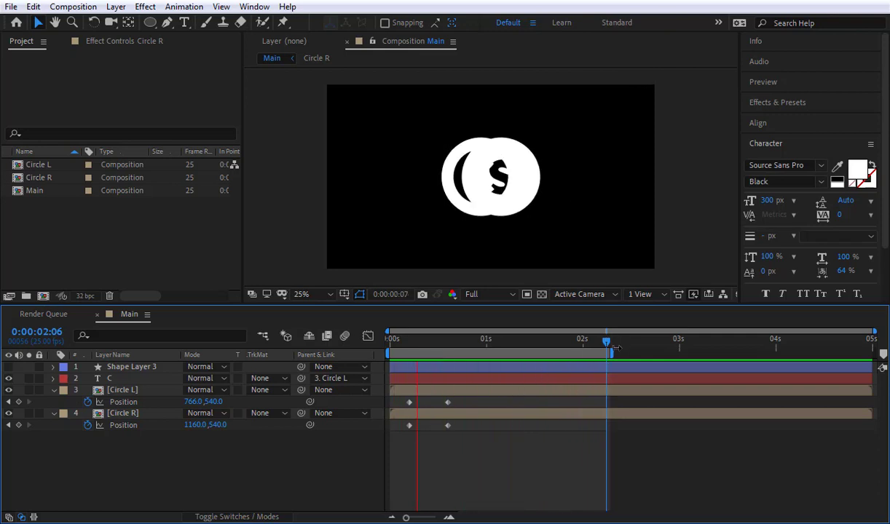
pyautogui.moveTo(484, 350); pyautogui.dragTo(539, 350)
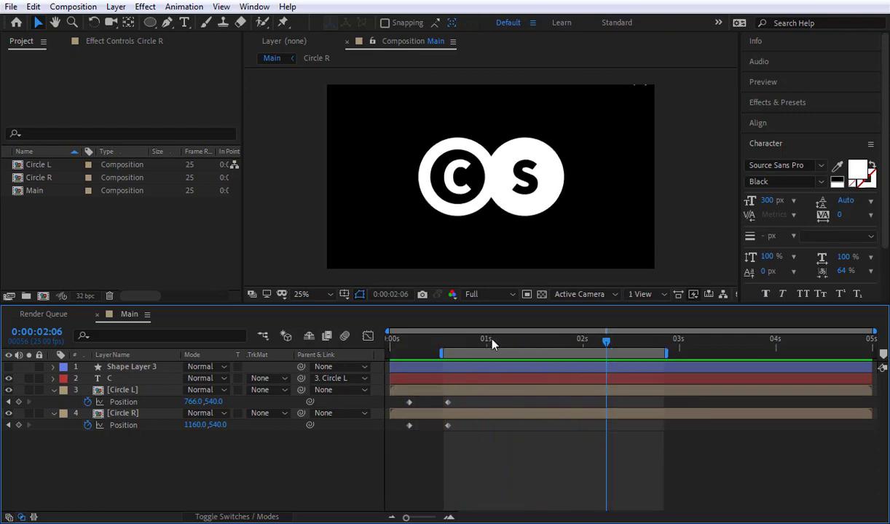
pyautogui.moveTo(439, 353); pyautogui.dragTo(388, 353)
# - At 0:00:01:15, add Position keyframes holding Circle L at 766, 540 and Circle R at 1160, 540
pyautogui.moveTo(580, 344); pyautogui.dragTo(532, 344)
pyautogui.press('pagedown')
pyautogui.press('pagedown')
pyautogui.press('pagedown')
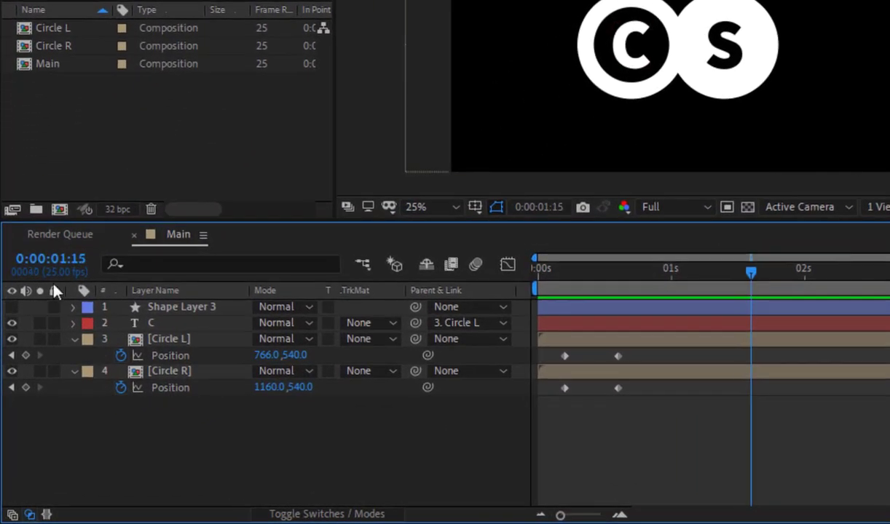
pyautogui.click(618, 357)
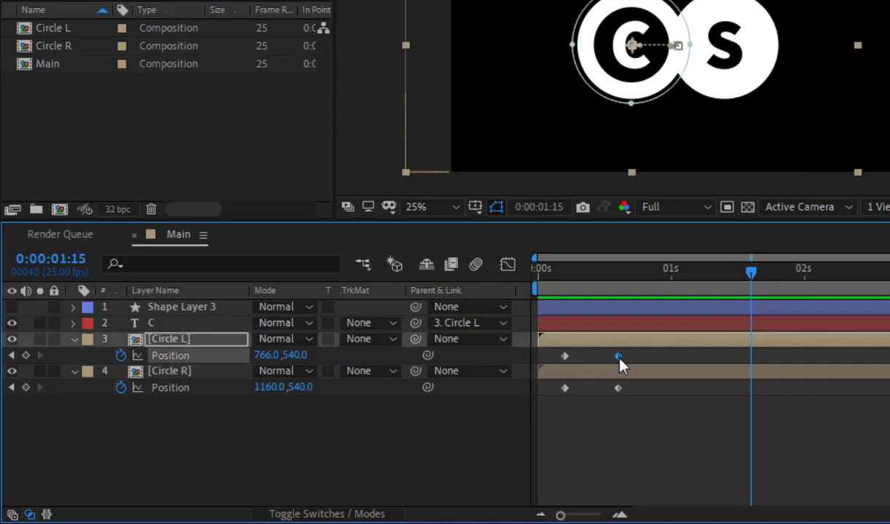
pyautogui.hotkey('alt', 'shift', 'p')
pyautogui.click(618, 388)
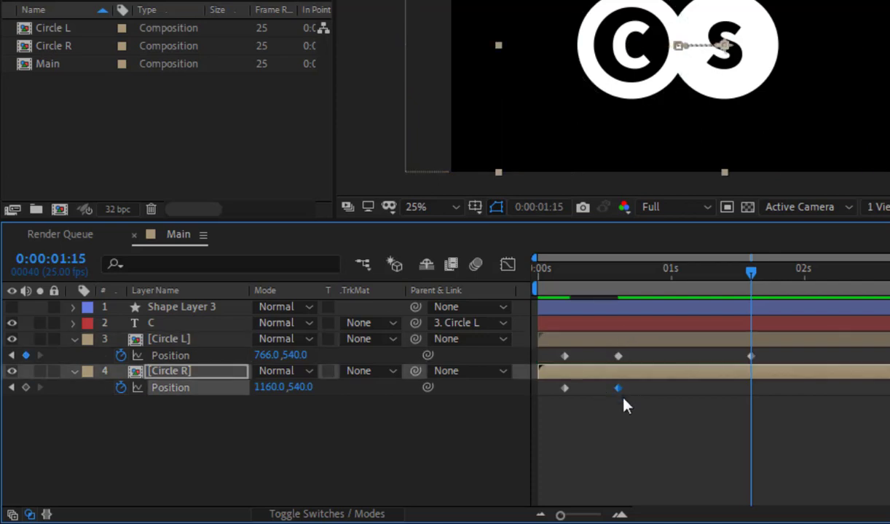
pyautogui.hotkey('alt', 'shift', 'p')
# - At 0:00:02:05, return Circle L and Circle R to 960, 540 by duplicating each layer's first Position keyframe
pyautogui.click(830, 271)
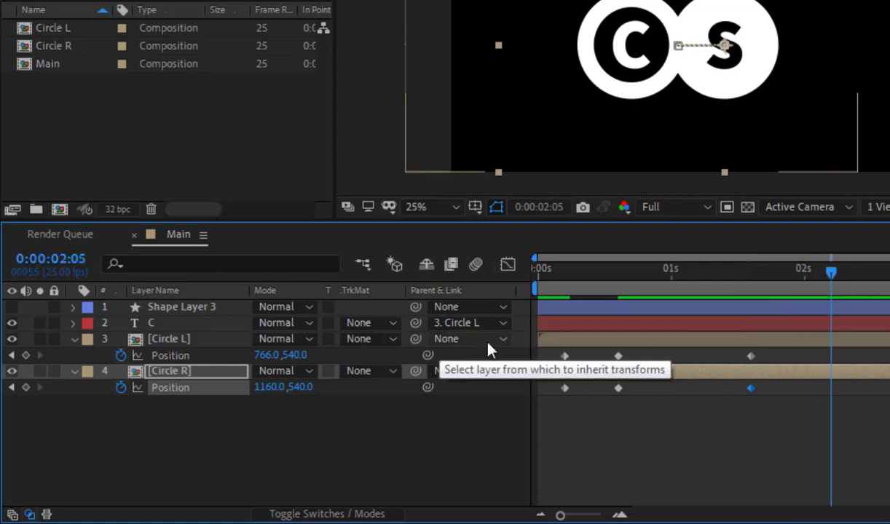
pyautogui.click(564, 356)
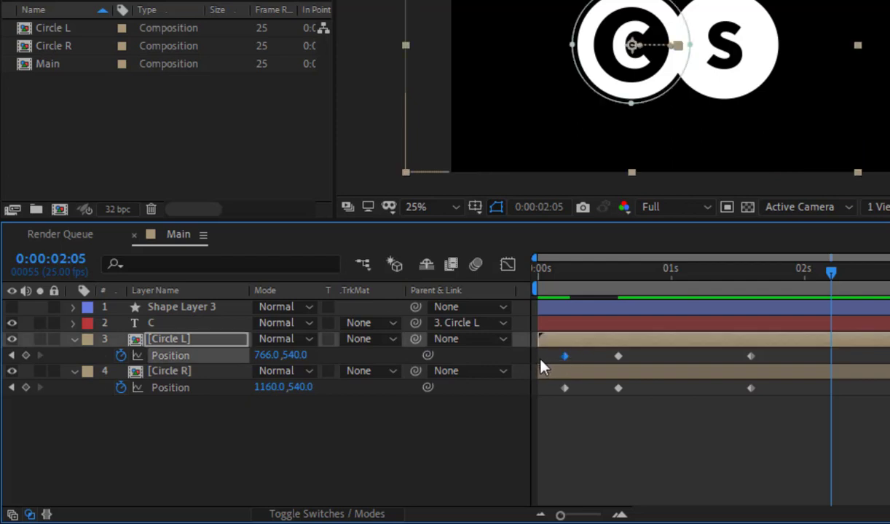
pyautogui.hotkey('ctrl', 'c')
pyautogui.hotkey('ctrl', 'v')
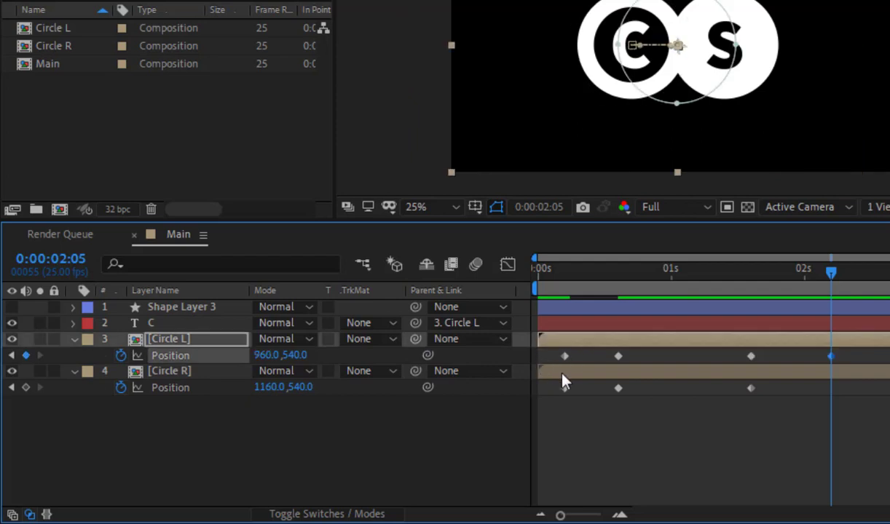
pyautogui.moveTo(588, 405); pyautogui.dragTo(546, 388)
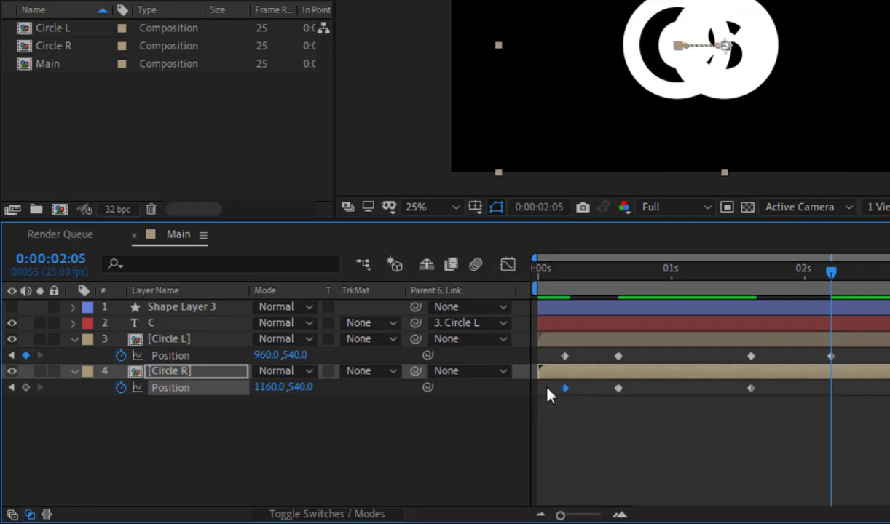
pyautogui.hotkey('ctrl', 'c')
pyautogui.hotkey('ctrl', 'v')
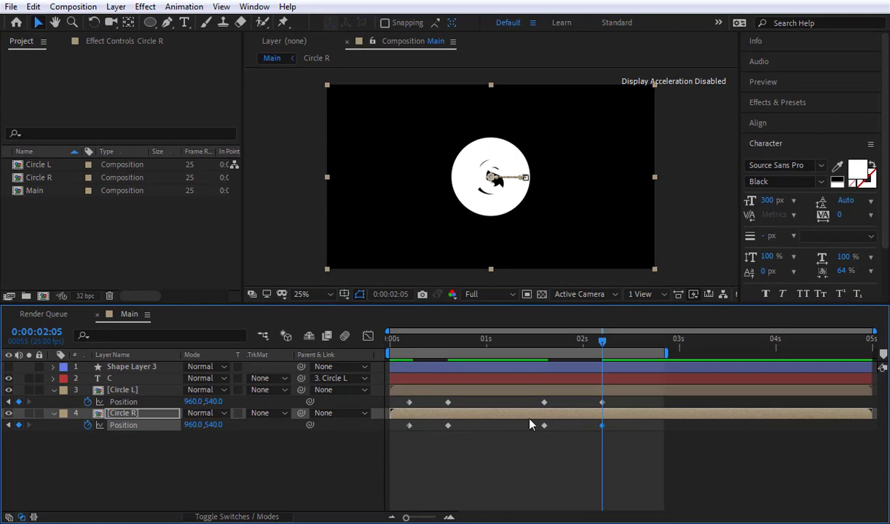
# - Apply Easy Ease to all Position keyframes of Circle L and Circle R and preview the animation
pyautogui.click(631, 468)
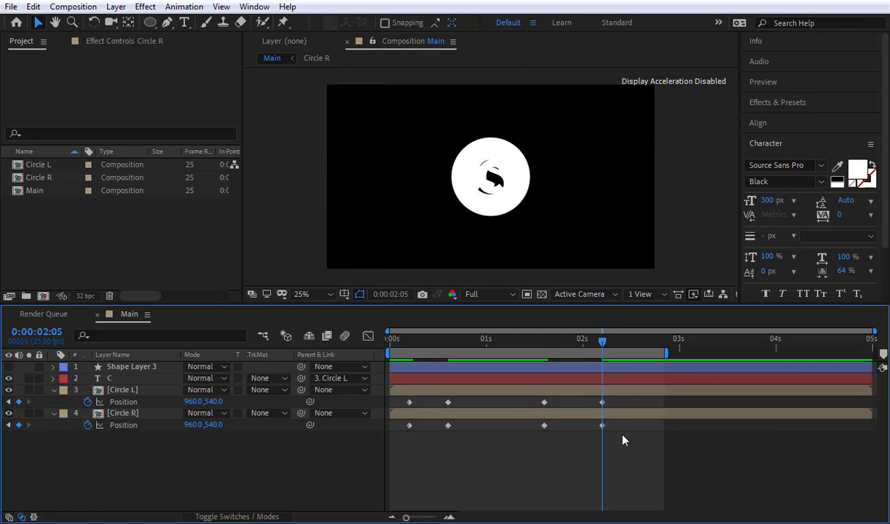
pyautogui.moveTo(622, 448); pyautogui.dragTo(399, 403)
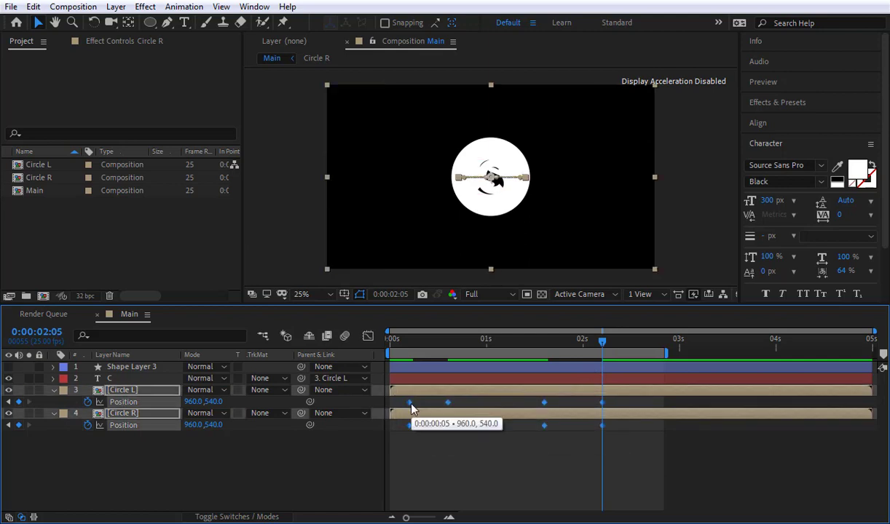
pyautogui.click(350, 460)
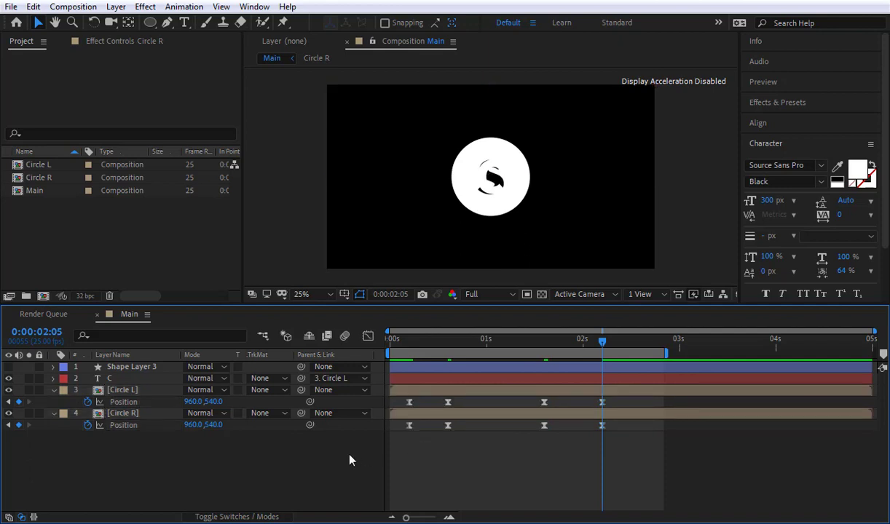
pyautogui.press('space')
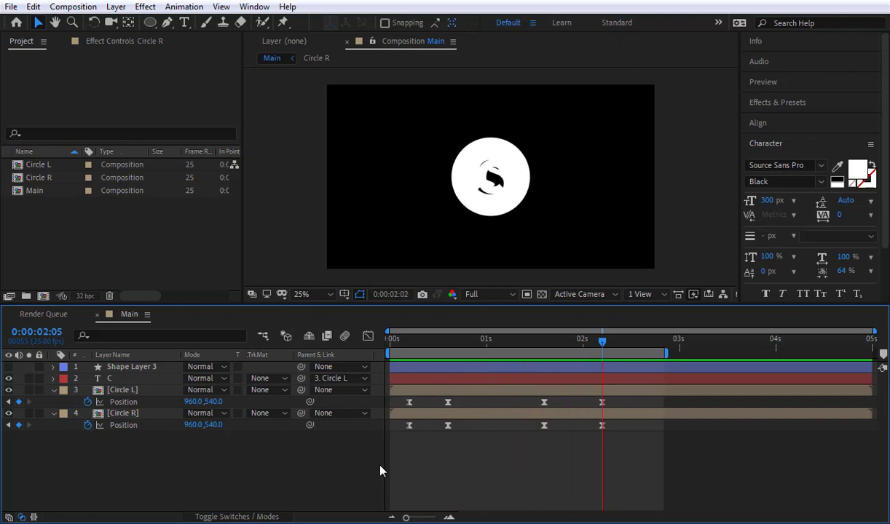
# - In the speed graph, lengthen the outgoing influence of Circle L's first Position keyframe so speed peaks at about 1500 px/sec near frame 13
pyautogui.click(409, 402)
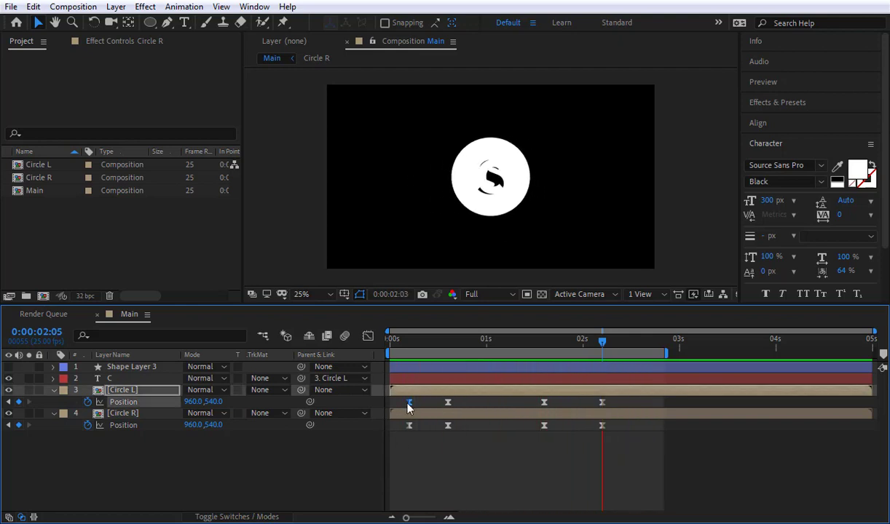
pyautogui.click(408, 342)
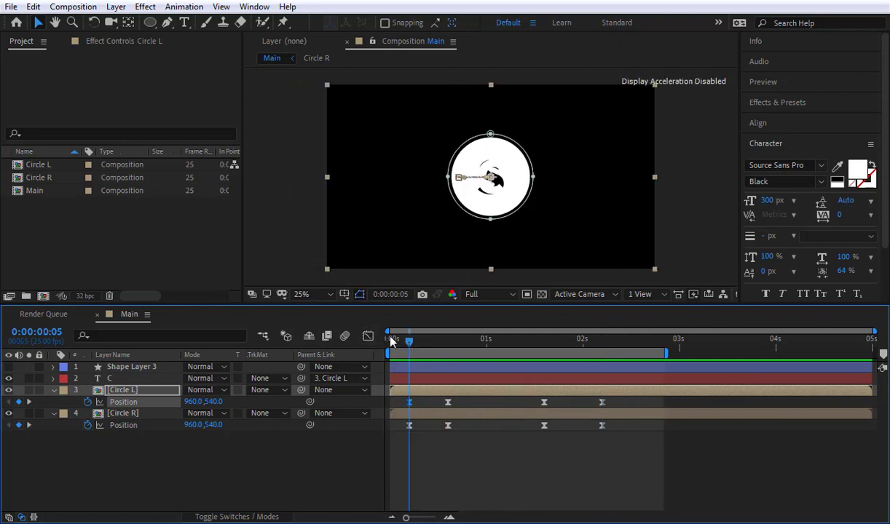
pyautogui.click(410, 413)
pyautogui.hotkey('ctrl', 'Up')
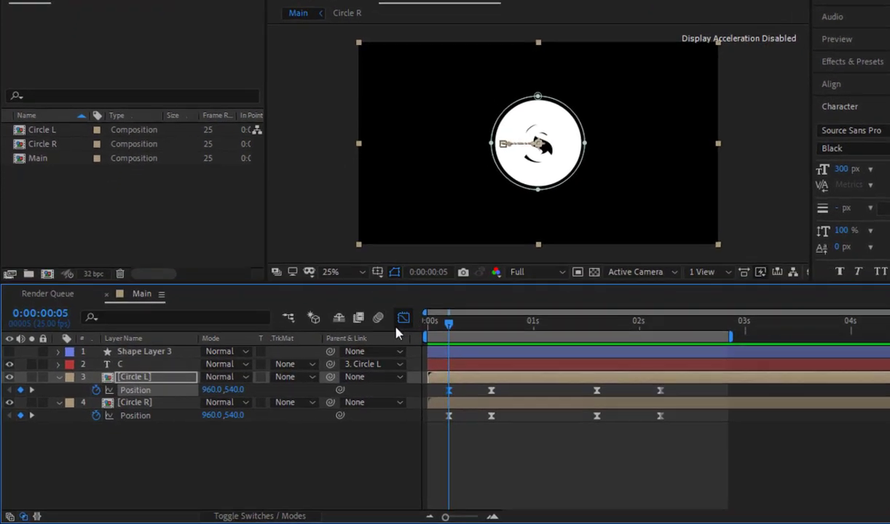
pyautogui.click(367, 336)
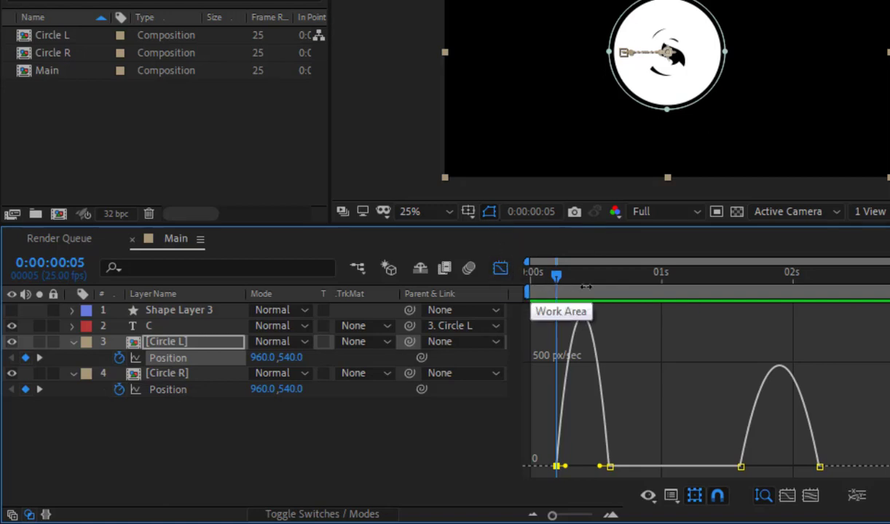
pyautogui.press('=')
pyautogui.press('=')
pyautogui.press('=')
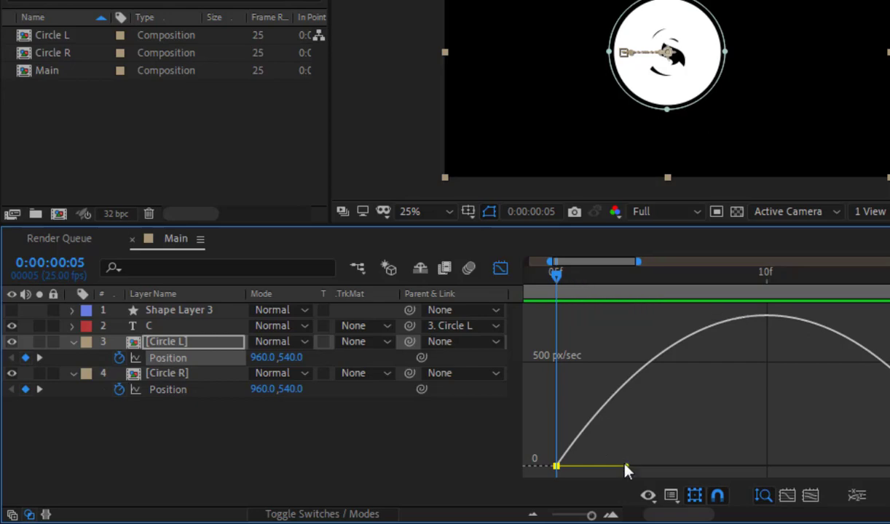
pyautogui.moveTo(626, 469); pyautogui.dragTo(647, 468)
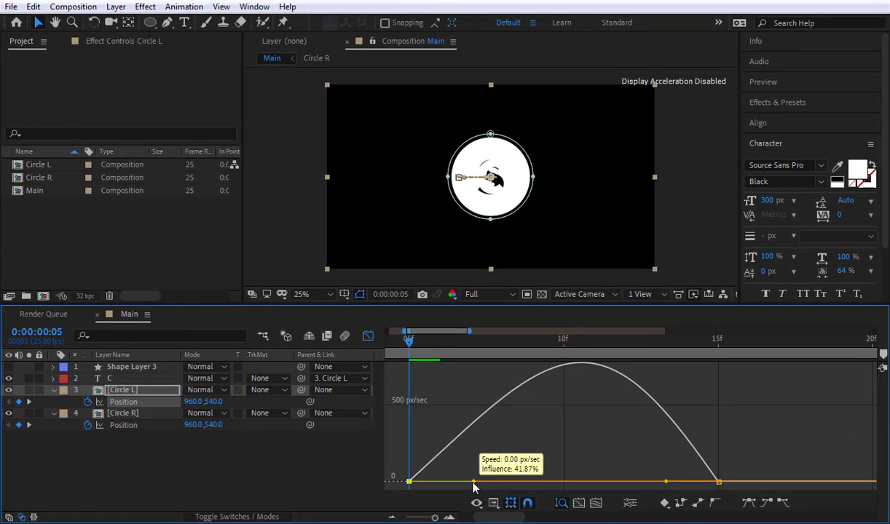
pyautogui.moveTo(474, 487); pyautogui.dragTo(575, 489)
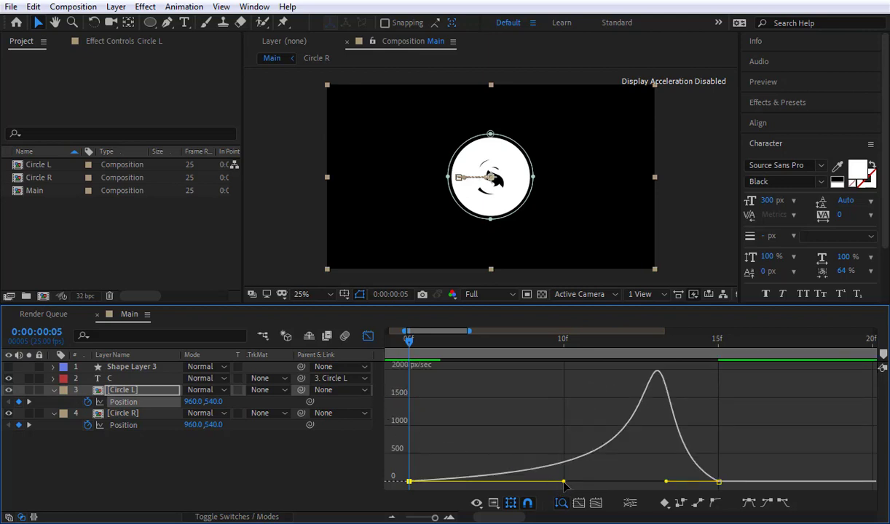
pyautogui.moveTo(563, 485); pyautogui.dragTo(548, 490)
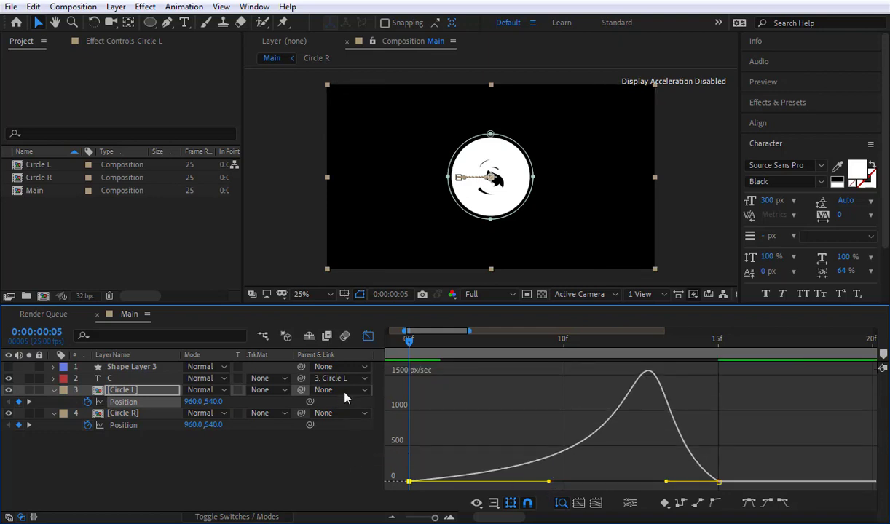
# - Shape Circle R's first Position keyframe with the same long outgoing influence, peaking at about 1500 px/sec near frame 13 in the speed graph
pyautogui.click(368, 336)
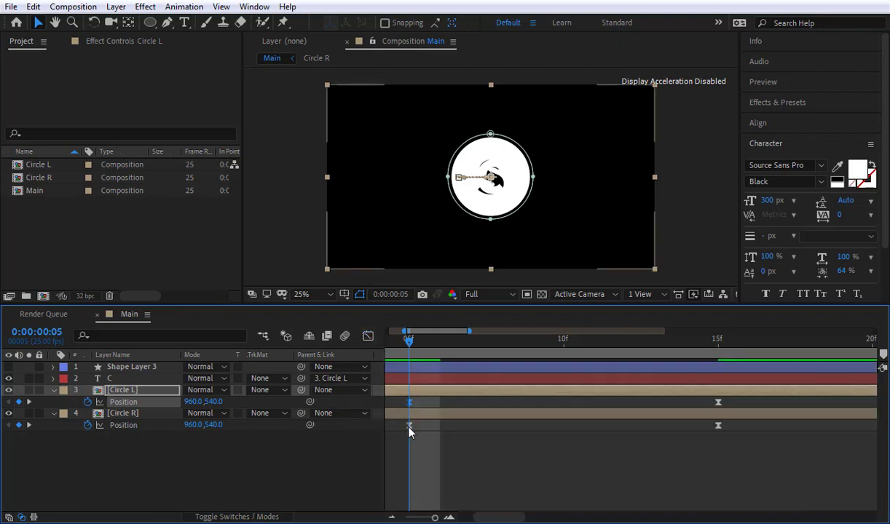
pyautogui.click(409, 427)
pyautogui.click(368, 335)
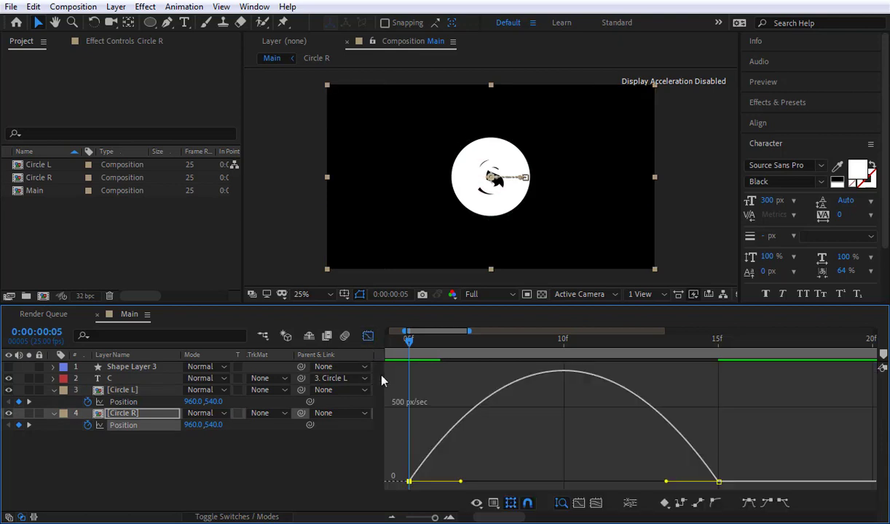
pyautogui.moveTo(462, 484); pyautogui.dragTo(549, 495)
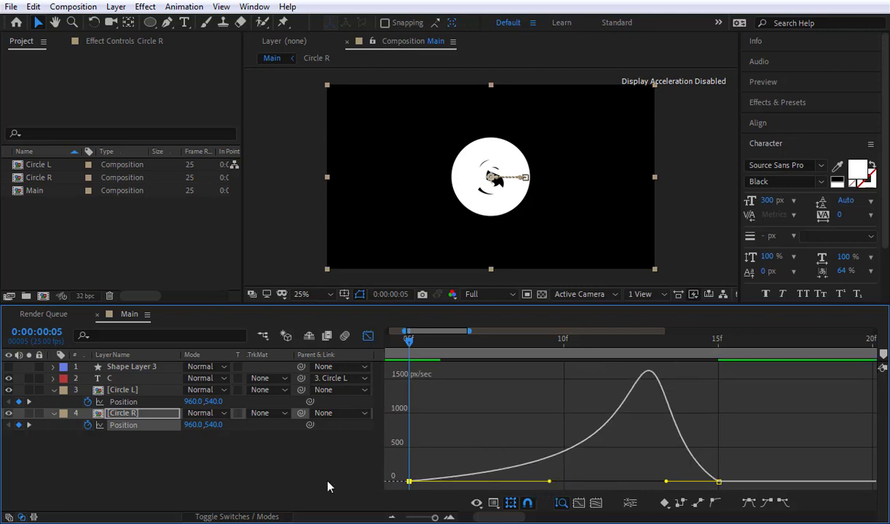
pyautogui.click(329, 480)
pyautogui.click(367, 337)
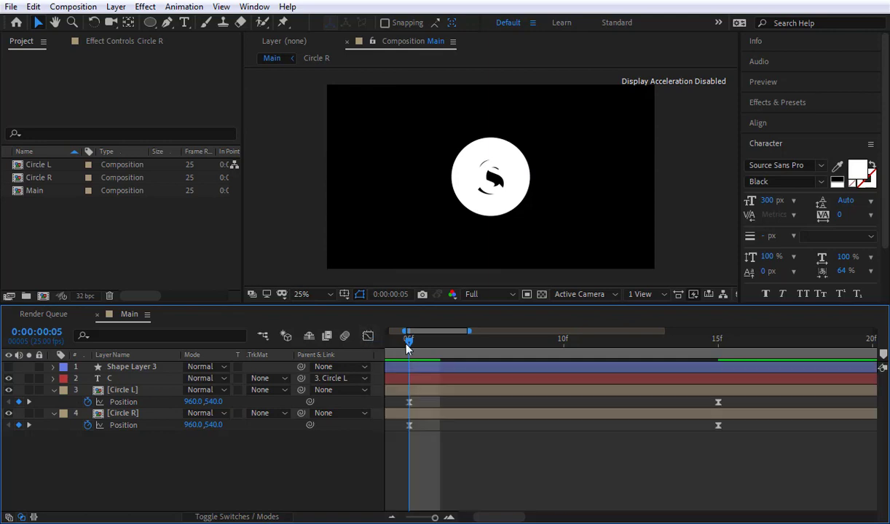
# - Preview the eased circle animation across the work area and return the current time to 0:00:00:00
pyautogui.moveTo(406, 333); pyautogui.dragTo(387, 333)
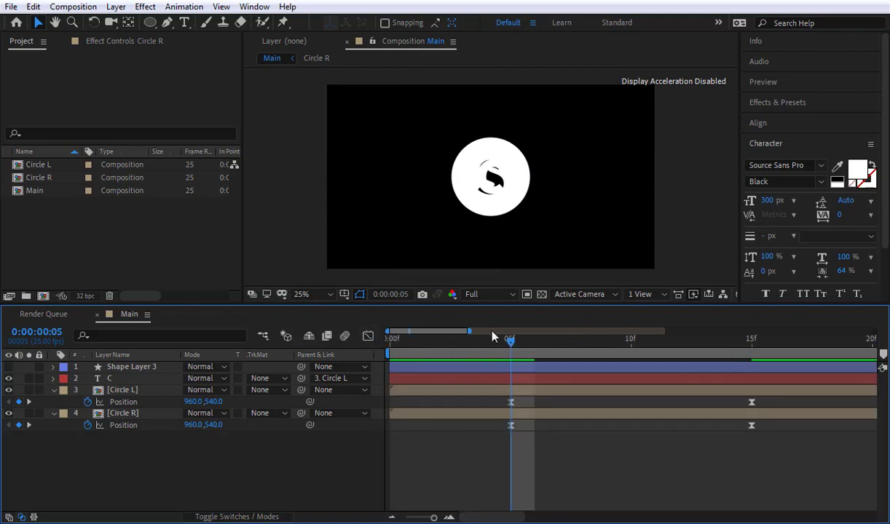
pyautogui.moveTo(469, 331); pyautogui.dragTo(732, 331)
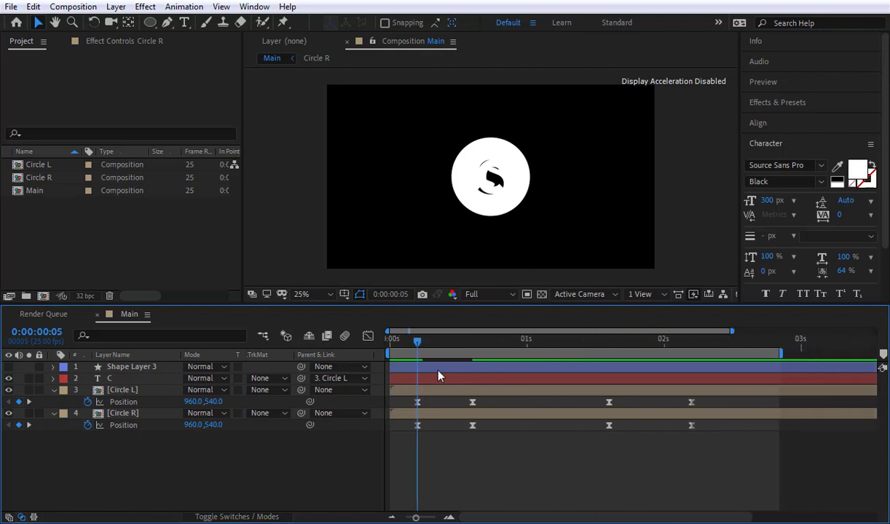
pyautogui.press('space')
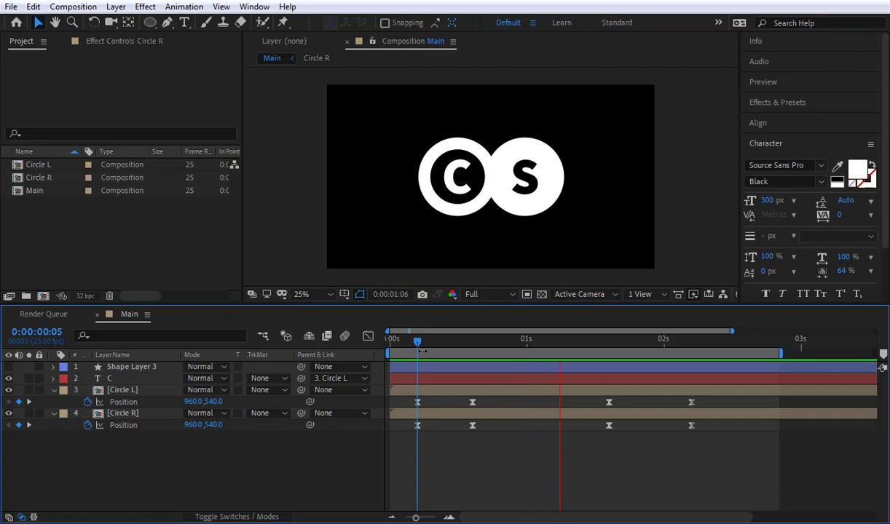
pyautogui.moveTo(423, 351); pyautogui.dragTo(353, 362)
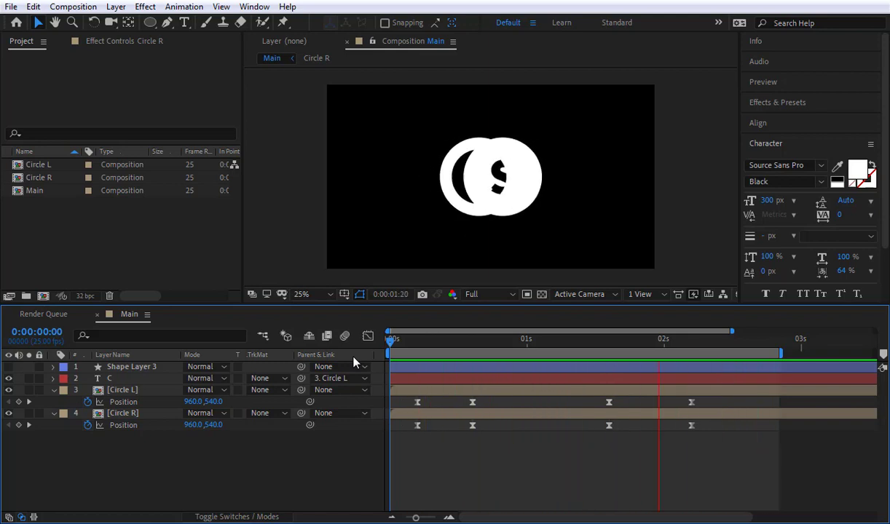
pyautogui.press('space')
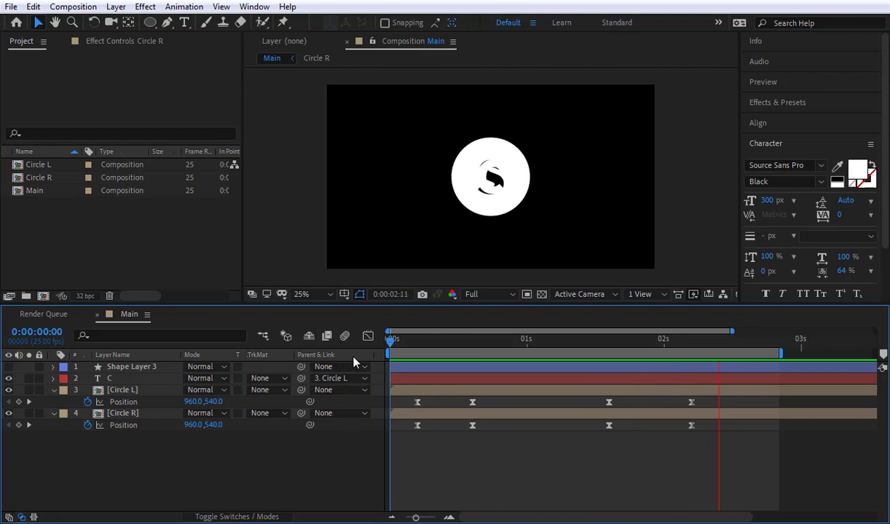
# - Duplicate Shape Layer 3 and make both the original and the copy visible
pyautogui.click(134, 370)
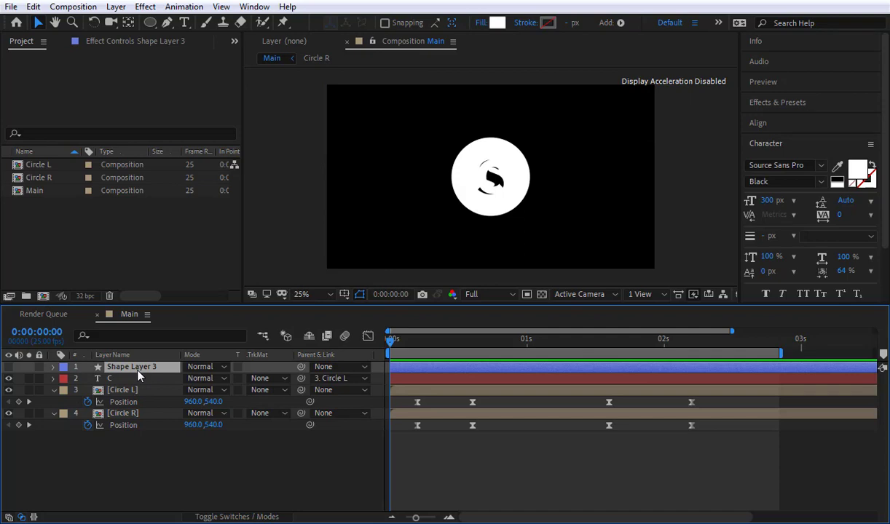
pyautogui.hotkey('ctrl', 'd')
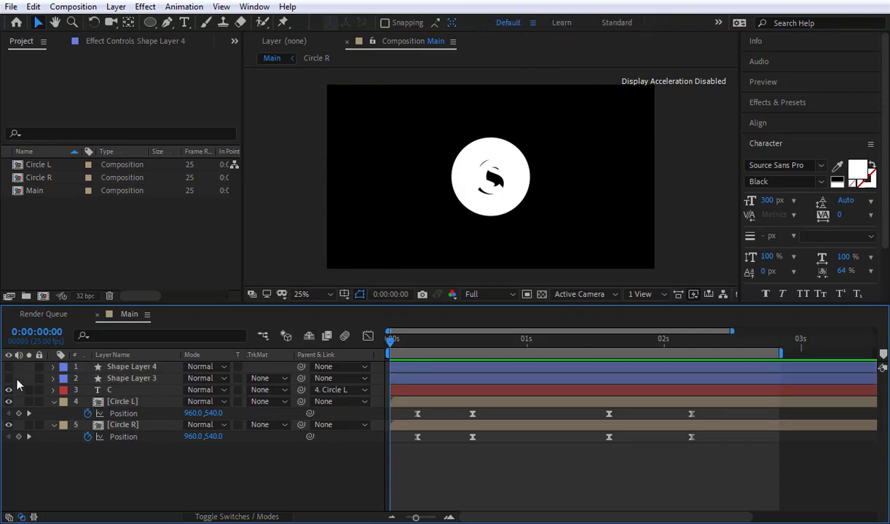
pyautogui.click(9, 378)
pyautogui.click(8, 367)
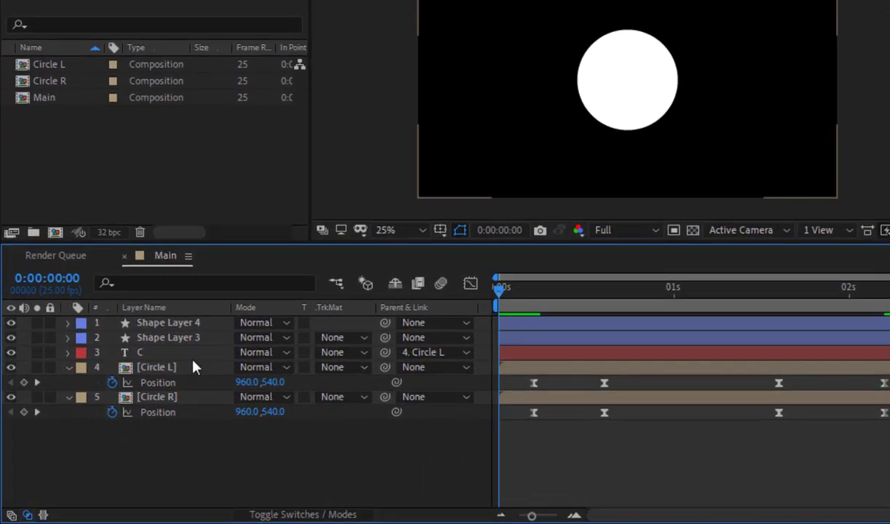
# - Rename Shape Layer 3 as MaskR and Shape Layer 4 as MaskL
pyautogui.click(185, 339)
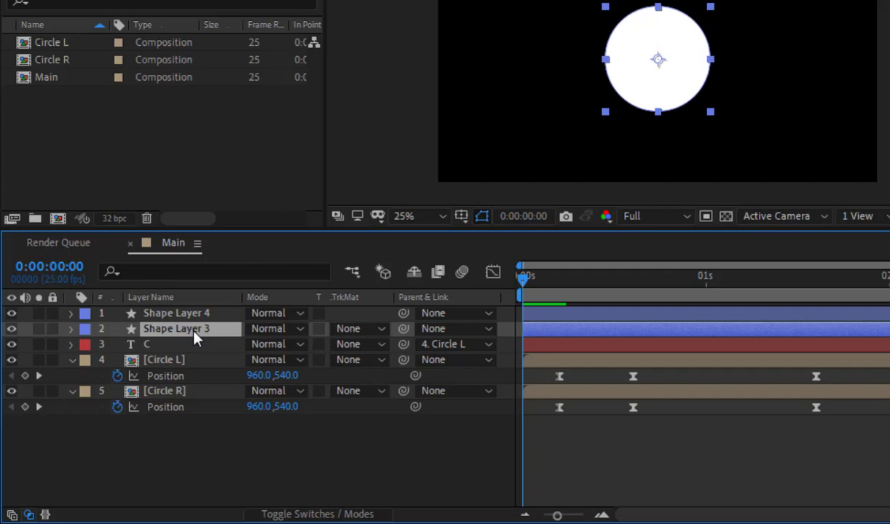
pyautogui.press('Return')
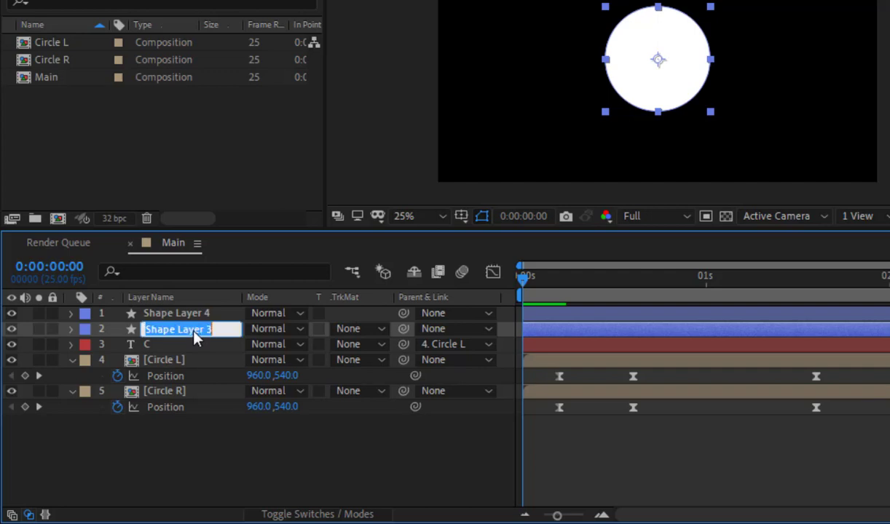
pyautogui.write('MaskR')
pyautogui.click(174, 314)
pyautogui.press('Return')
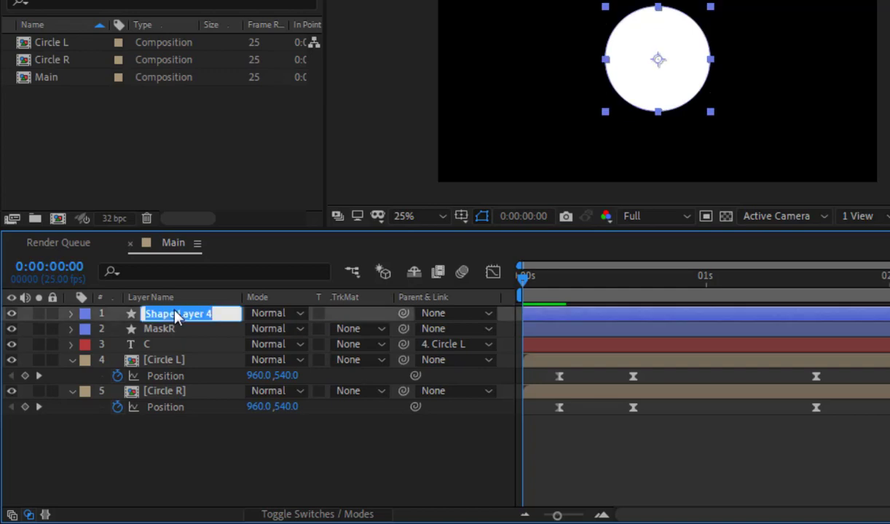
pyautogui.write('MaskL')
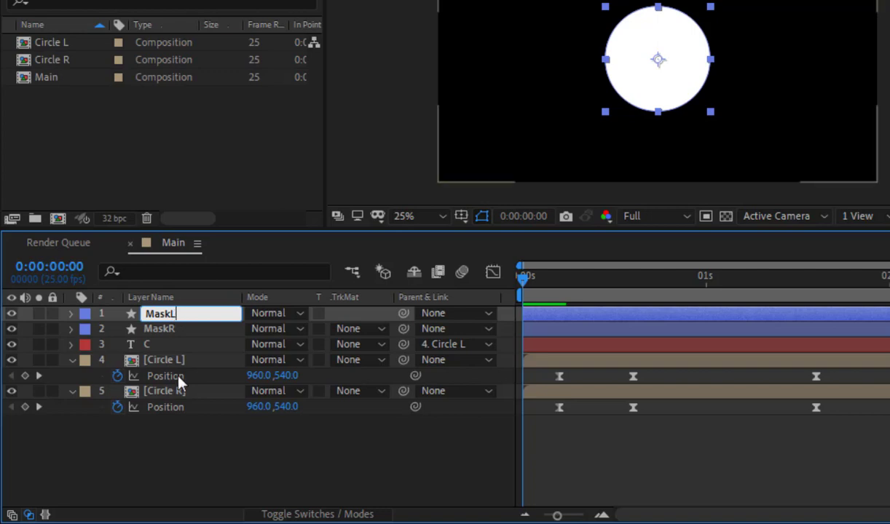
pyautogui.click(218, 448)
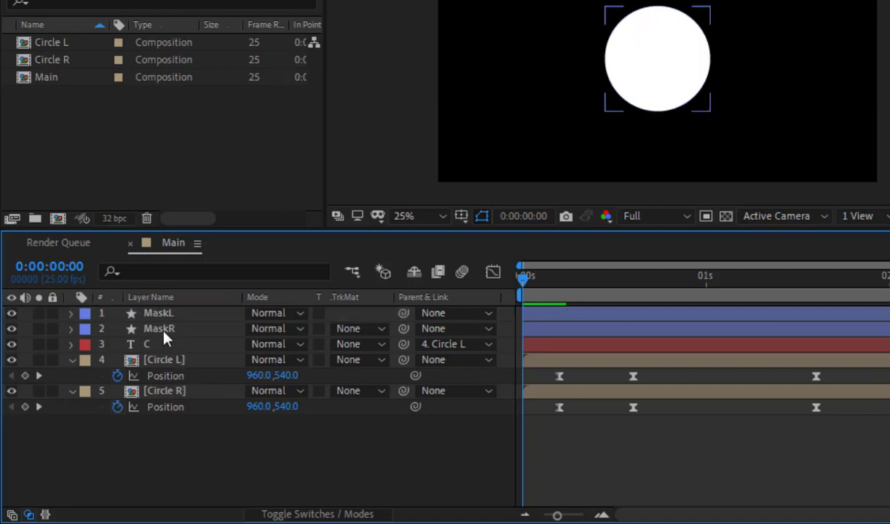
# - Move the MaskR layer directly above Circle R in the layer stack
pyautogui.moveTo(174, 335); pyautogui.dragTo(178, 406)
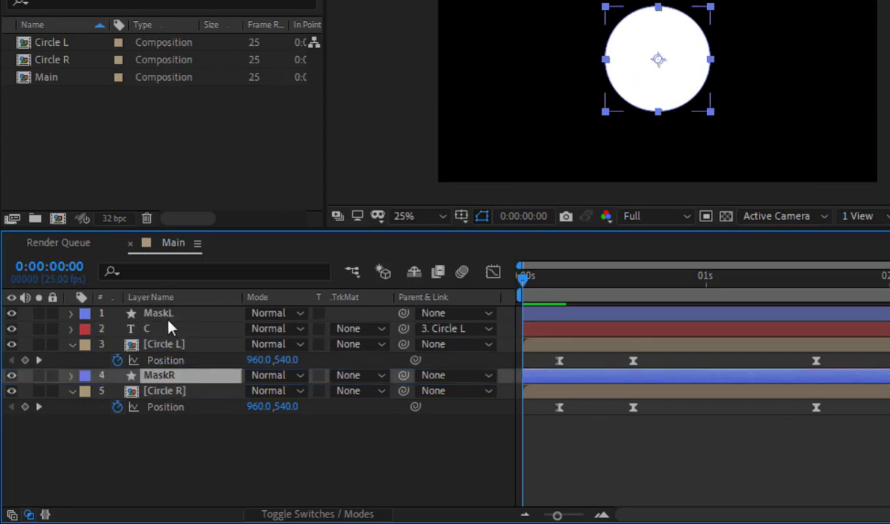
pyautogui.click(241, 452)
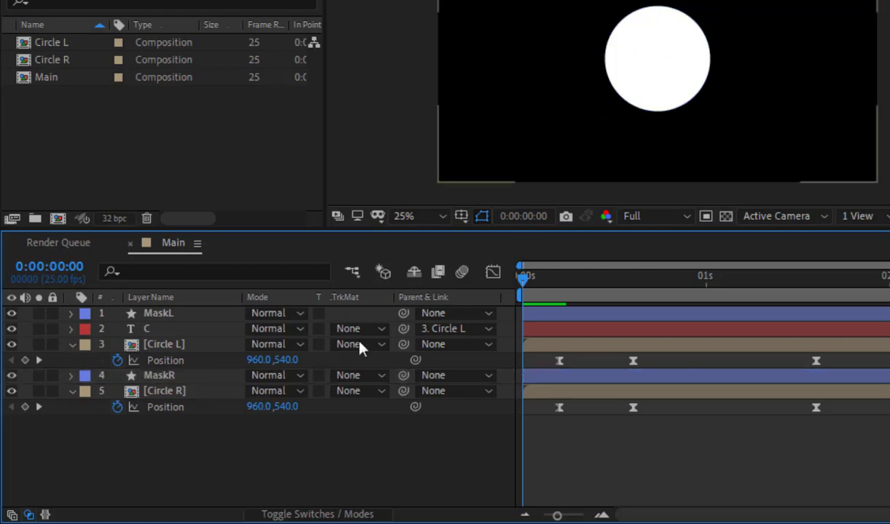
pyautogui.moveTo(526, 288)
pyautogui.mouseDown()
pyautogui.moveTo(546, 292)
pyautogui.moveTo(530, 301)
pyautogui.moveTo(560, 294)
pyautogui.moveTo(529, 304)
pyautogui.mouseUp()
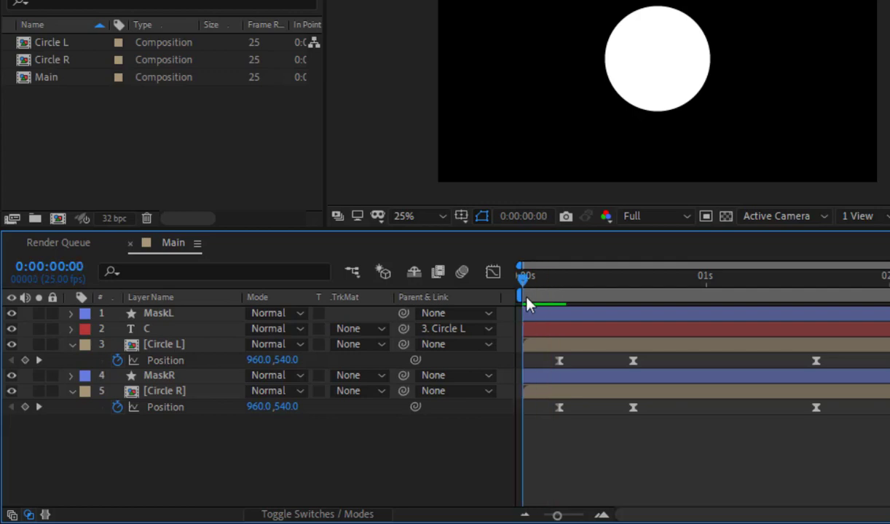
# - Parent the MaskL layer to Circle R and the MaskR layer to Circle L
pyautogui.click(163, 315)
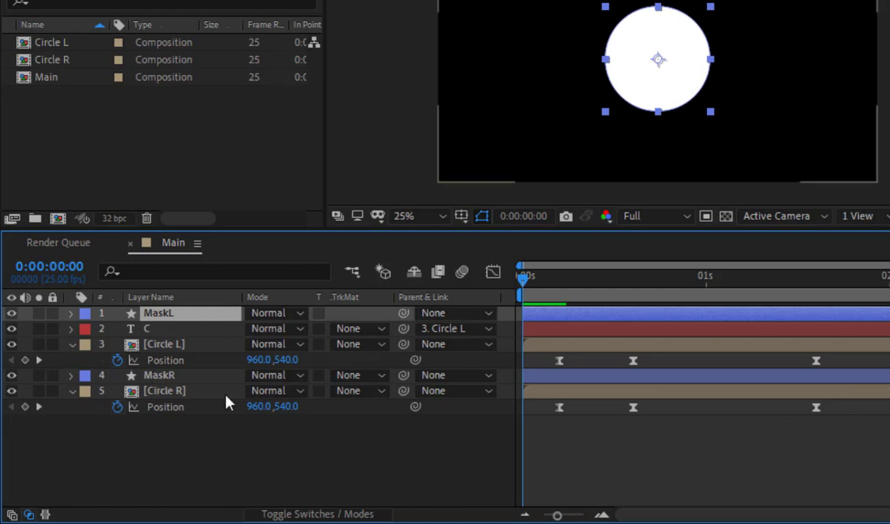
pyautogui.moveTo(404, 314); pyautogui.dragTo(159, 400)
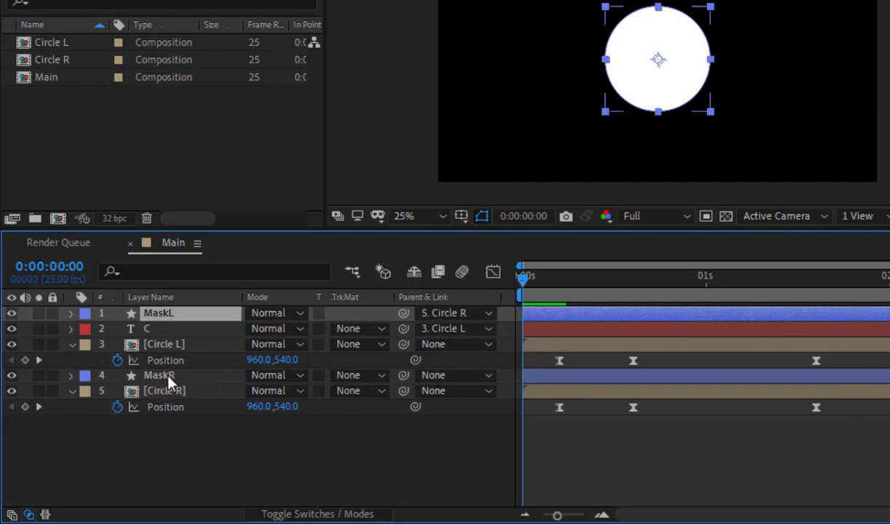
pyautogui.click(173, 376)
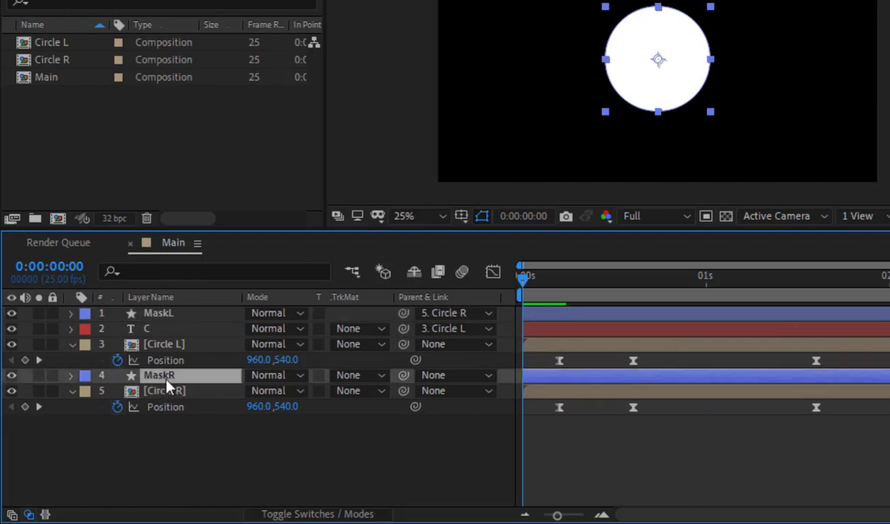
pyautogui.moveTo(403, 374); pyautogui.dragTo(156, 351)
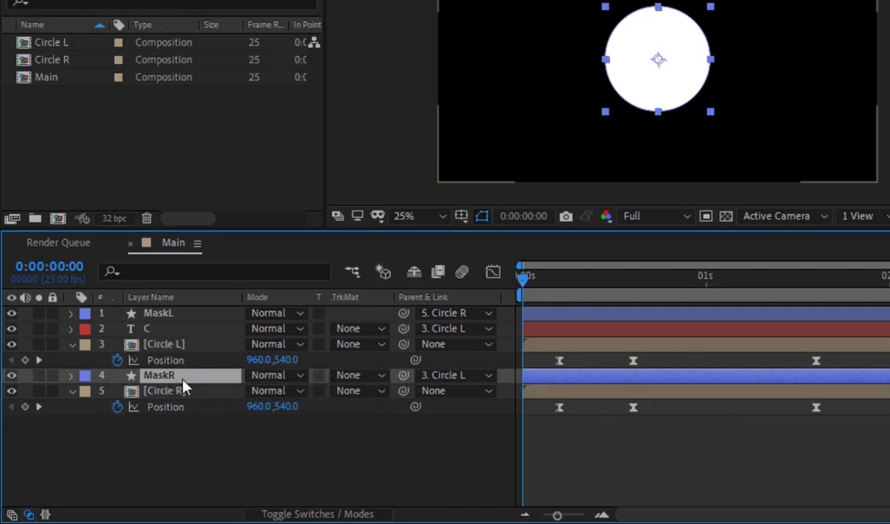
pyautogui.click(357, 465)
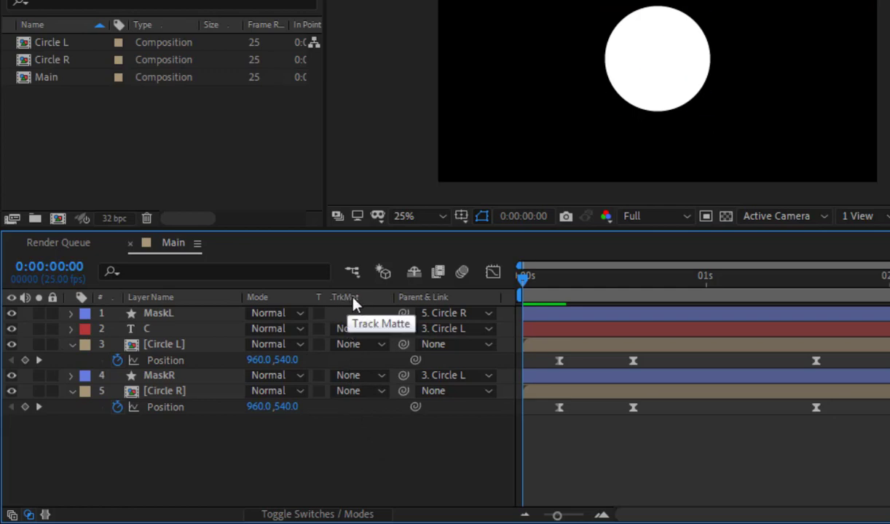
pyautogui.press('F4')
pyautogui.press('F4')
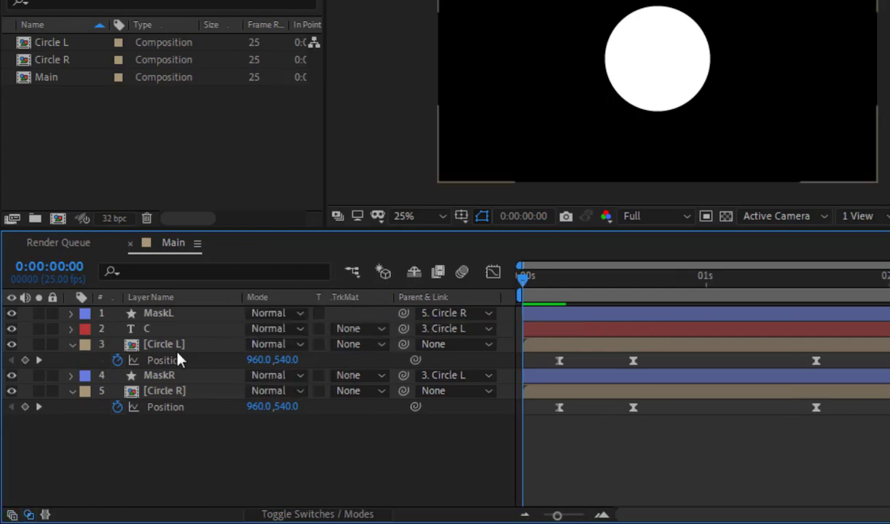
# - Set Circle R's track matte to Alpha Inverted Matte "MaskR"
pyautogui.click(165, 391)
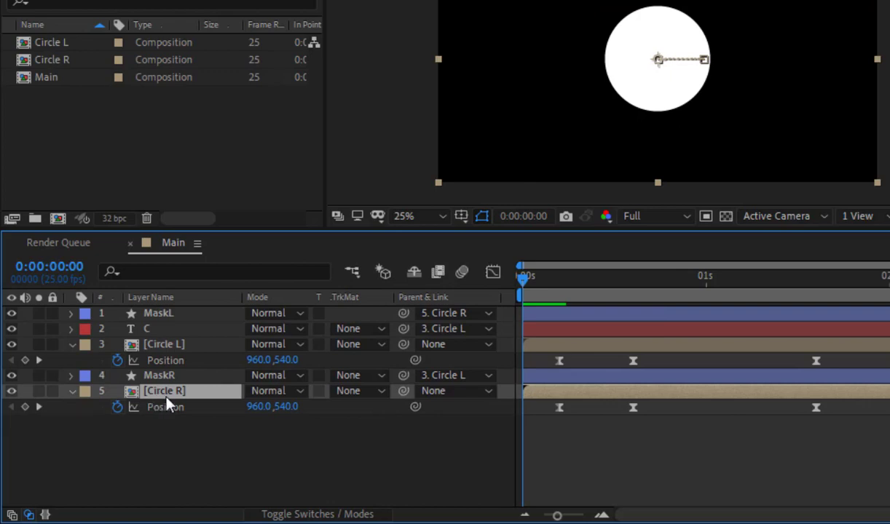
pyautogui.click(348, 391)
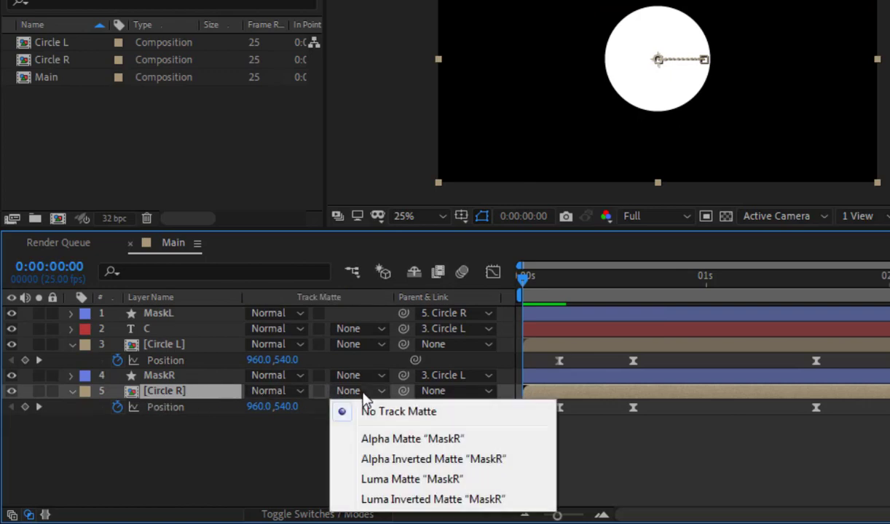
pyautogui.click(500, 468)
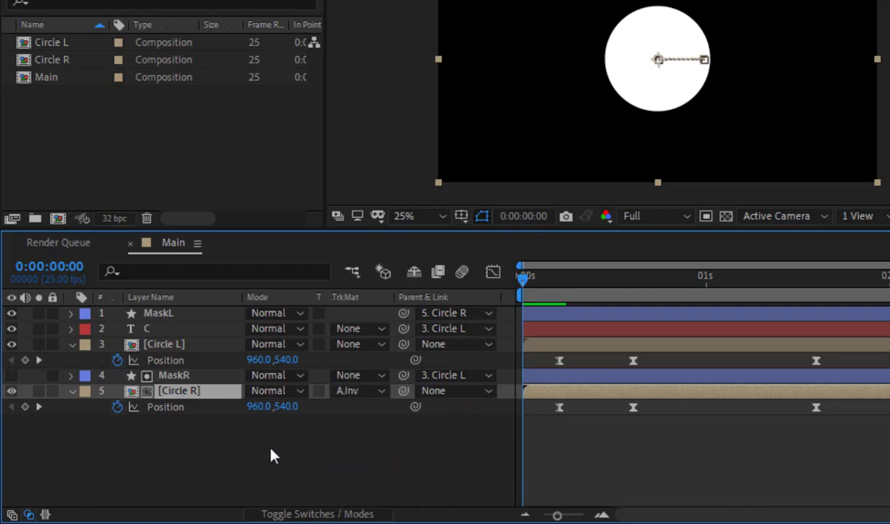
# - Set the C text layer's track matte to Alpha Inverted Matte "MaskL"
pyautogui.click(193, 377)
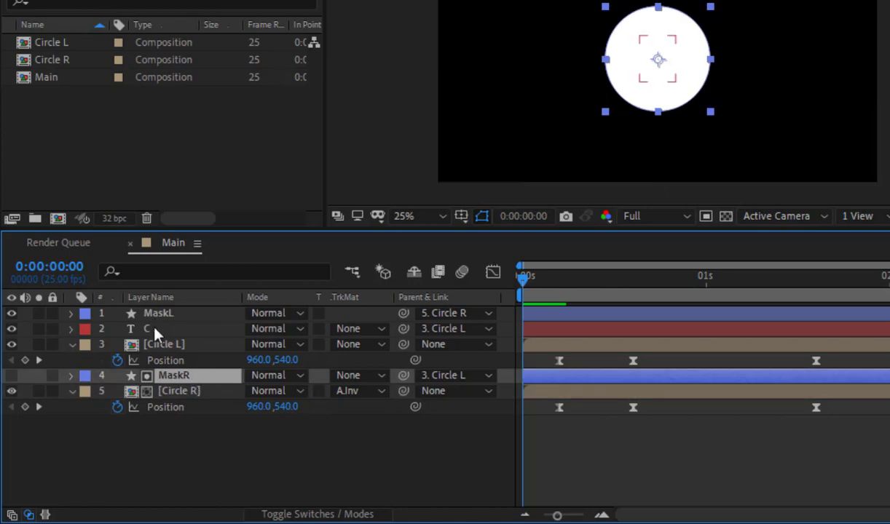
pyautogui.click(163, 346)
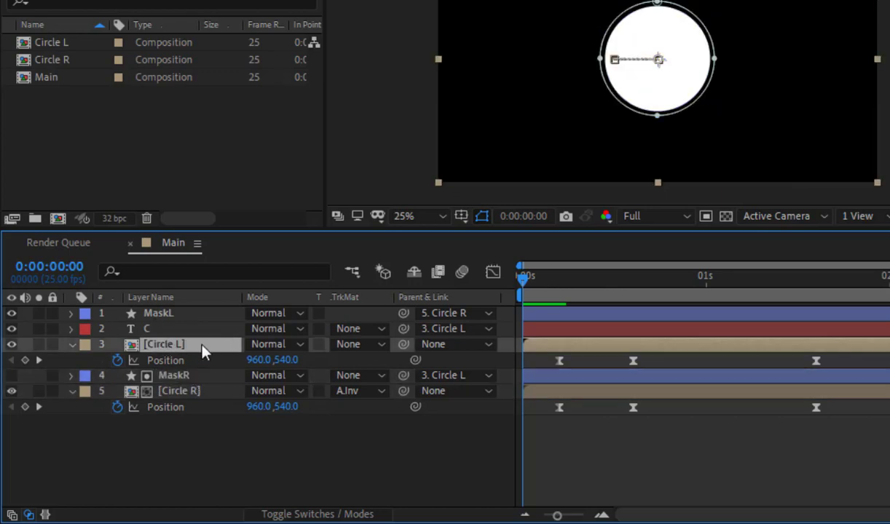
pyautogui.click(160, 329)
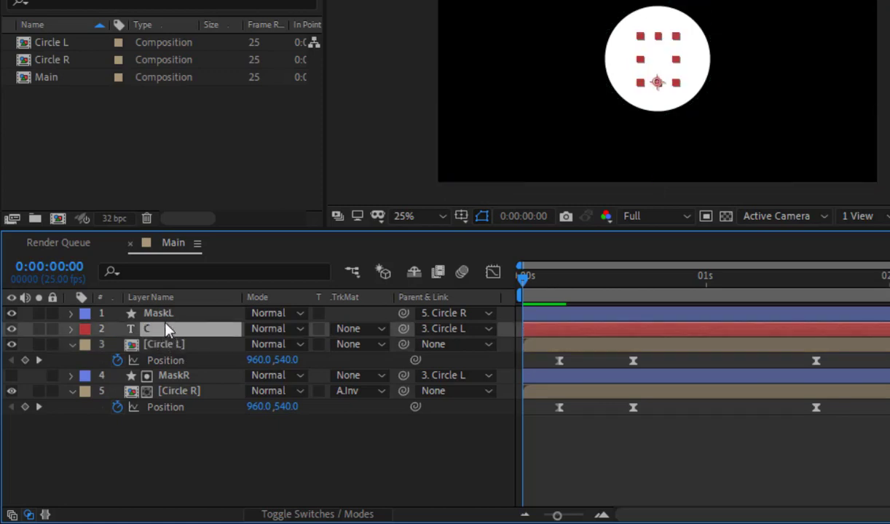
pyautogui.click(352, 333)
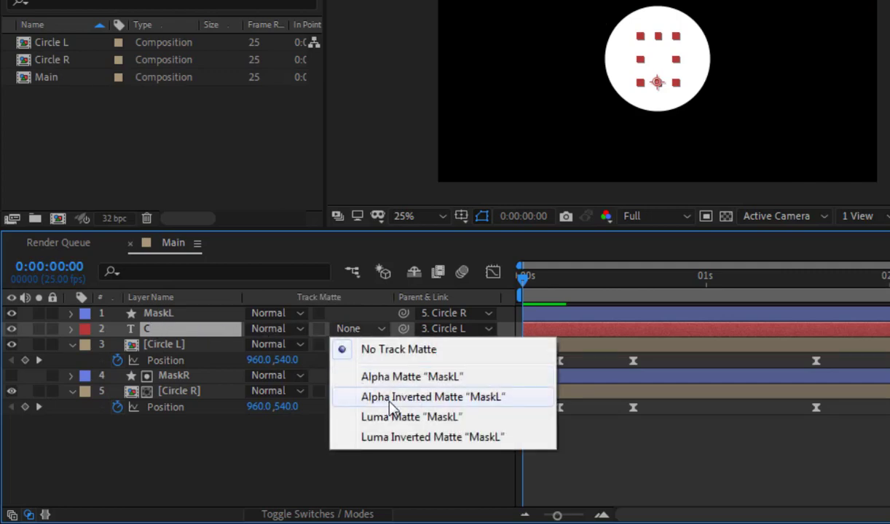
pyautogui.click(462, 399)
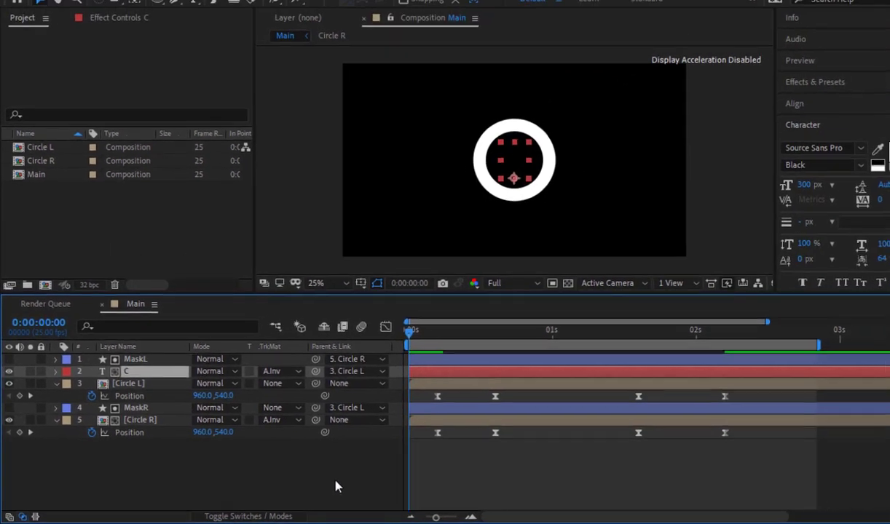
# - Preview the matted logo animation and inspect the separated circles at 0:00:00:15
pyautogui.click(430, 470)
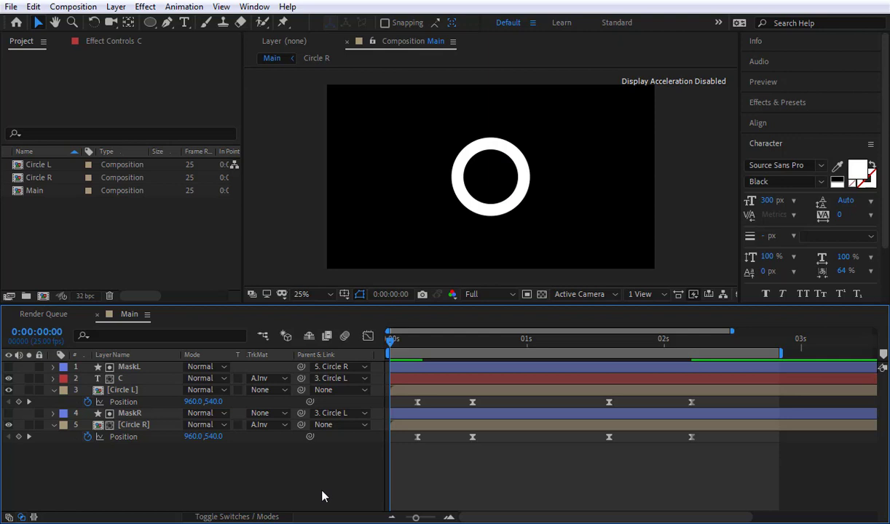
pyautogui.press('space')
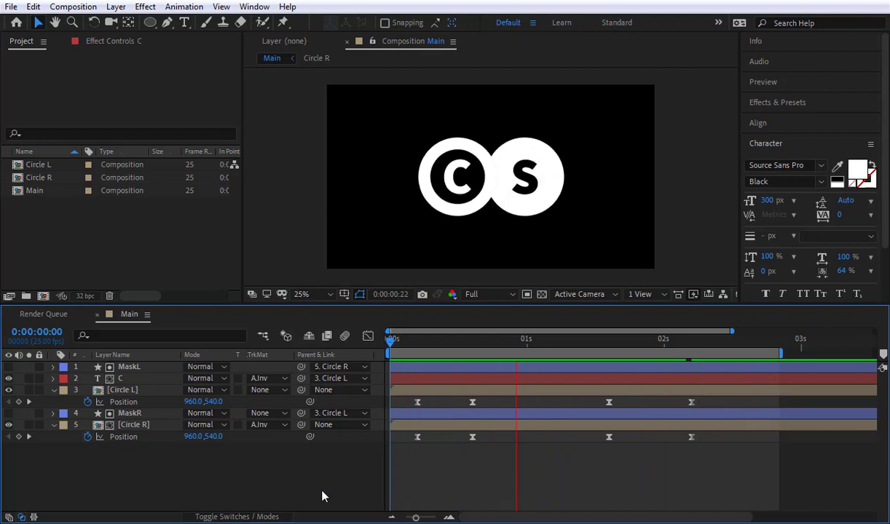
pyautogui.click(472, 340)
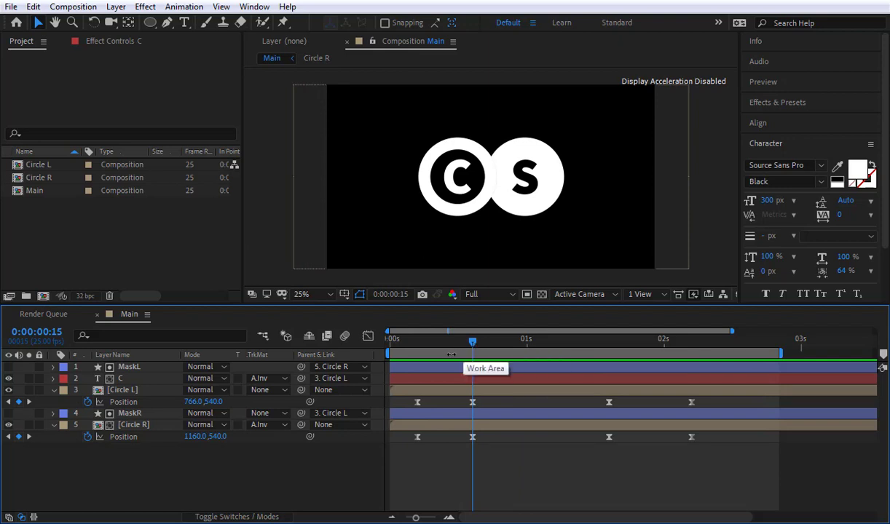
# - At 0:00:00:05, reveal Circle L's mask and Position properties and add a Mask Expansion keyframe at -90 pixels
pyautogui.click(417, 340)
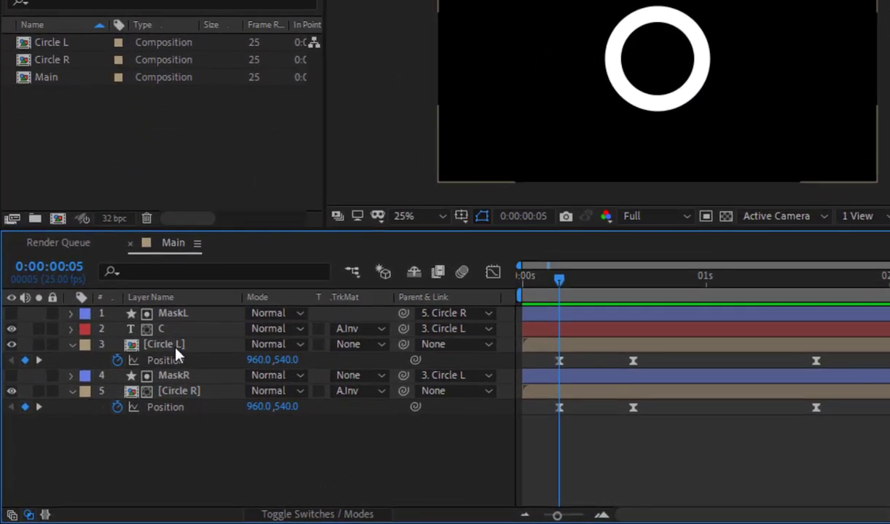
pyautogui.click(138, 392)
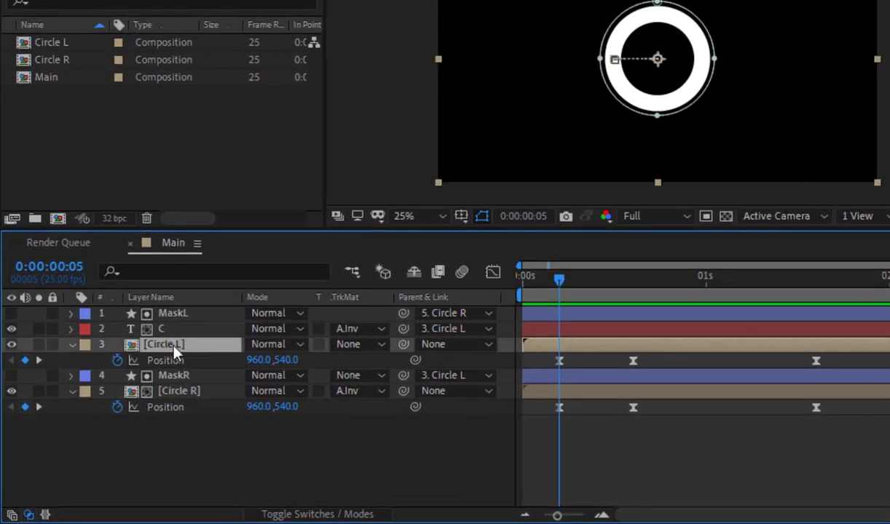
pyautogui.press('m')
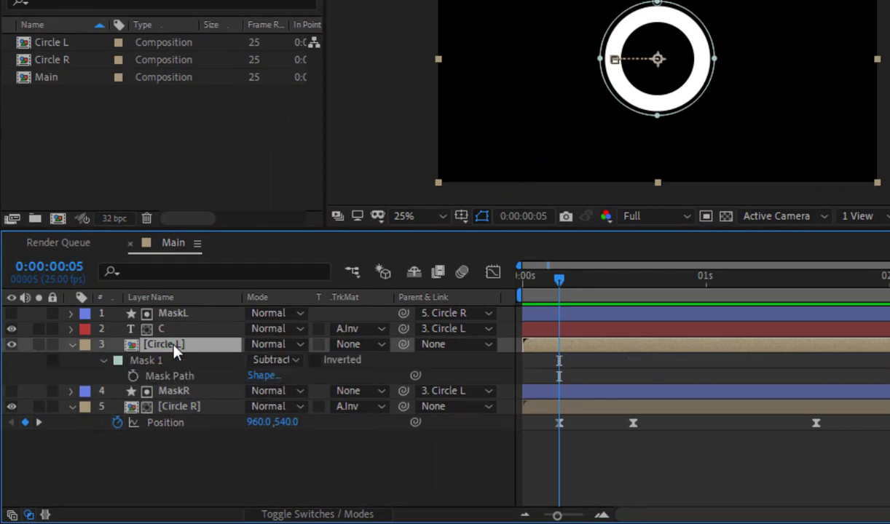
pyautogui.click(103, 361)
pyautogui.click(102, 362)
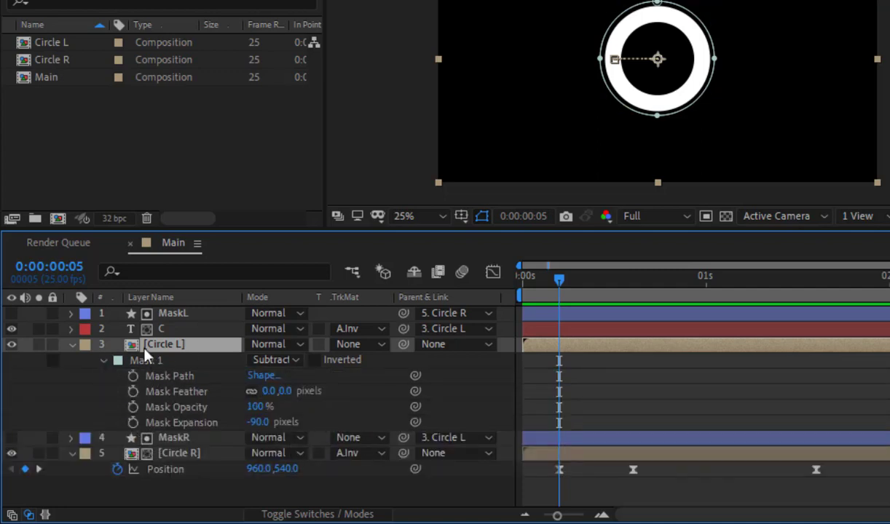
pyautogui.hotkey('ctrl', 'v')
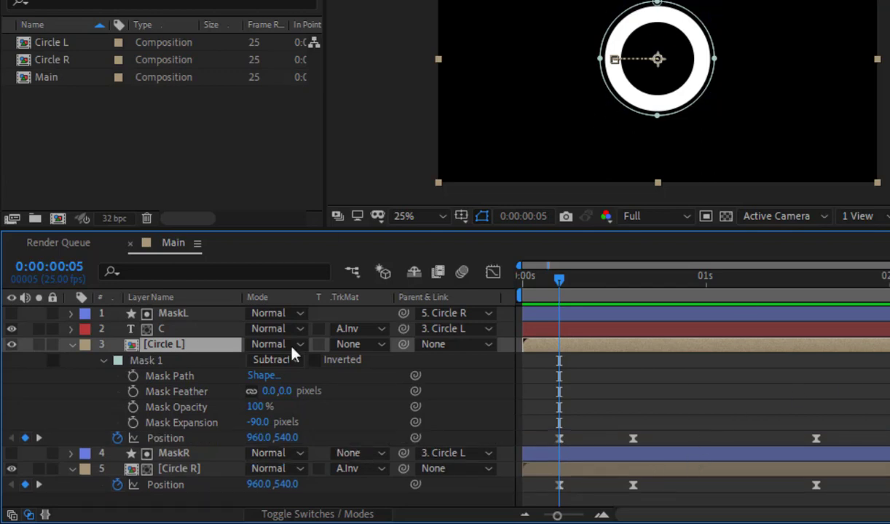
pyautogui.click(133, 423)
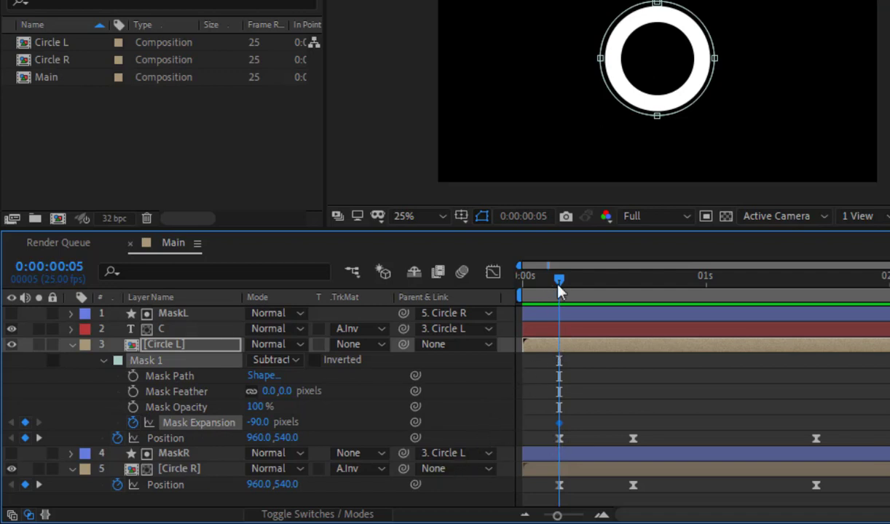
# - Set Circle L's Mask Expansion to 0 pixels at 0:00:00:02 and scrub ahead to 0:00:00:13 to check the motion
pyautogui.moveTo(558, 290); pyautogui.dragTo(538, 292)
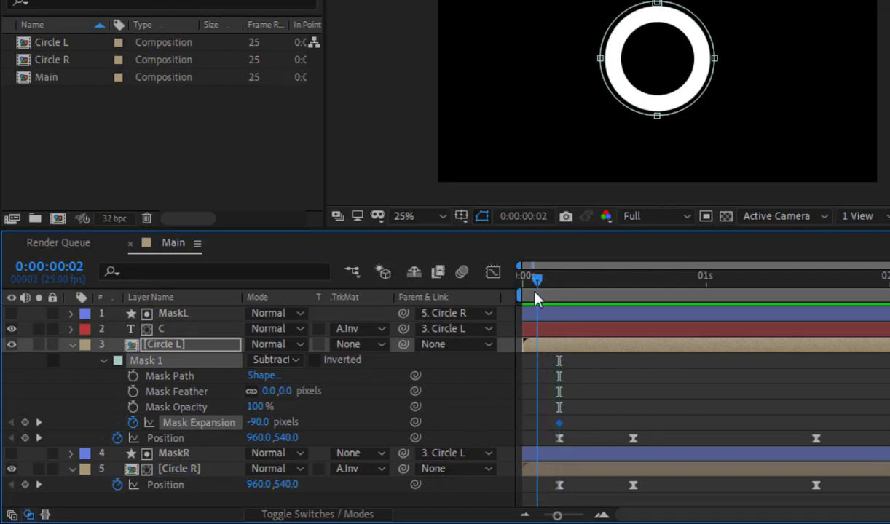
pyautogui.click(258, 423)
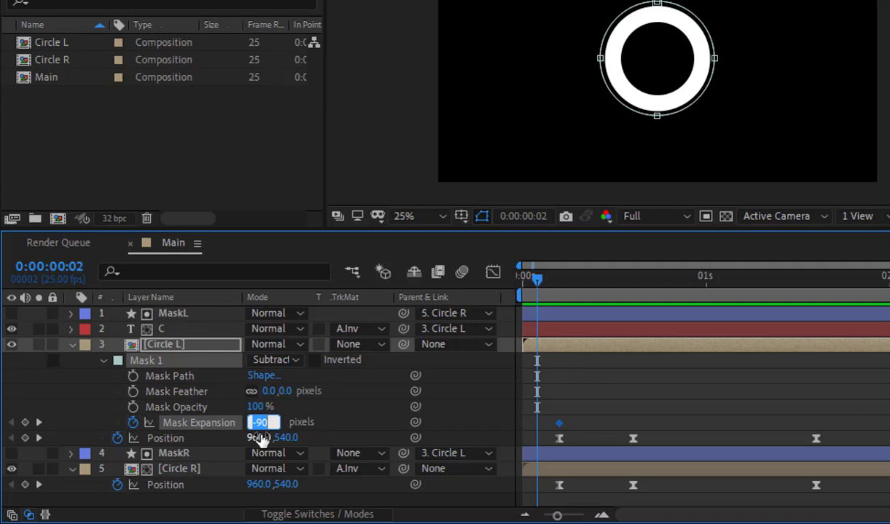
pyautogui.write('0')
pyautogui.press('Return')
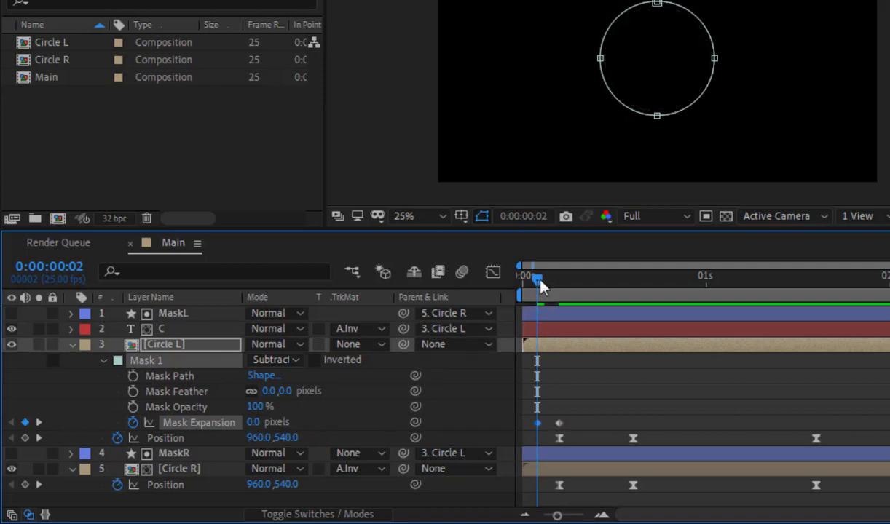
pyautogui.moveTo(537, 283); pyautogui.dragTo(624, 295)
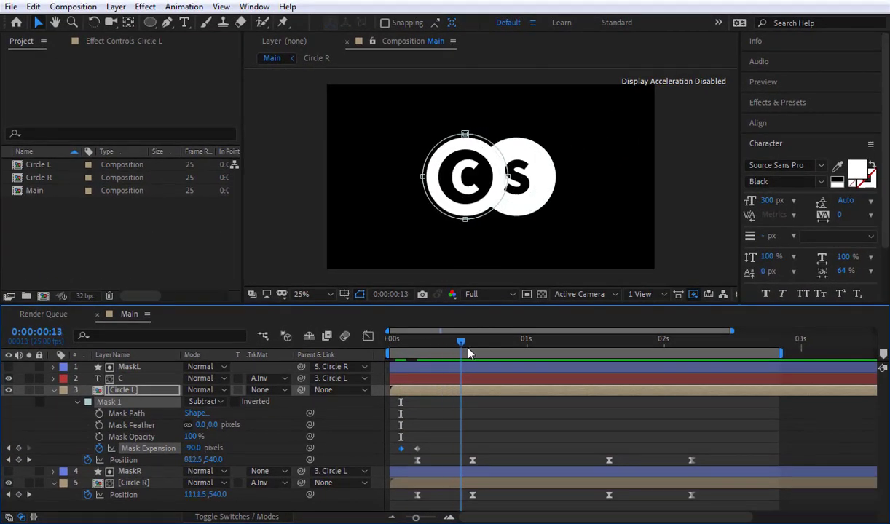
# - Copy Circle L's first Mask Expansion keyframe, 0 pixels, to 0:00:02:05
pyautogui.moveTo(469, 353); pyautogui.dragTo(691, 405)
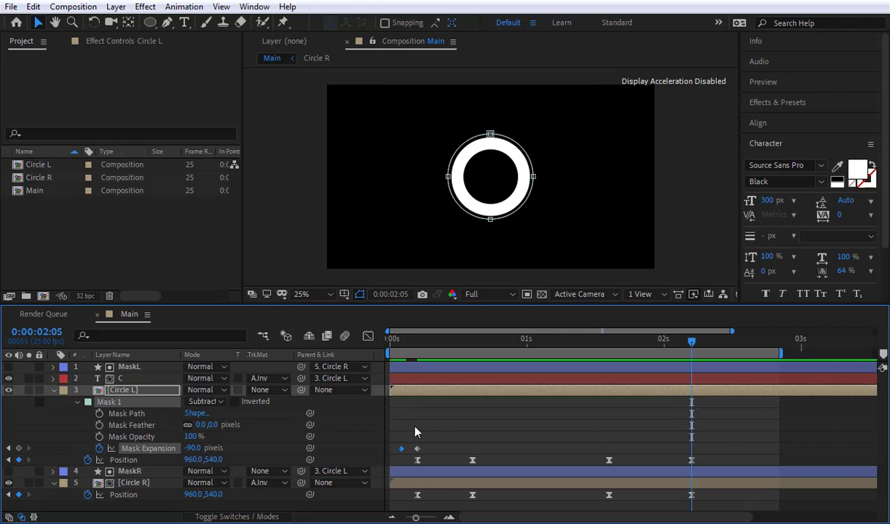
pyautogui.click(408, 444)
pyautogui.moveTo(408, 443); pyautogui.dragTo(395, 459)
pyautogui.hotkey('ctrl', 'v')
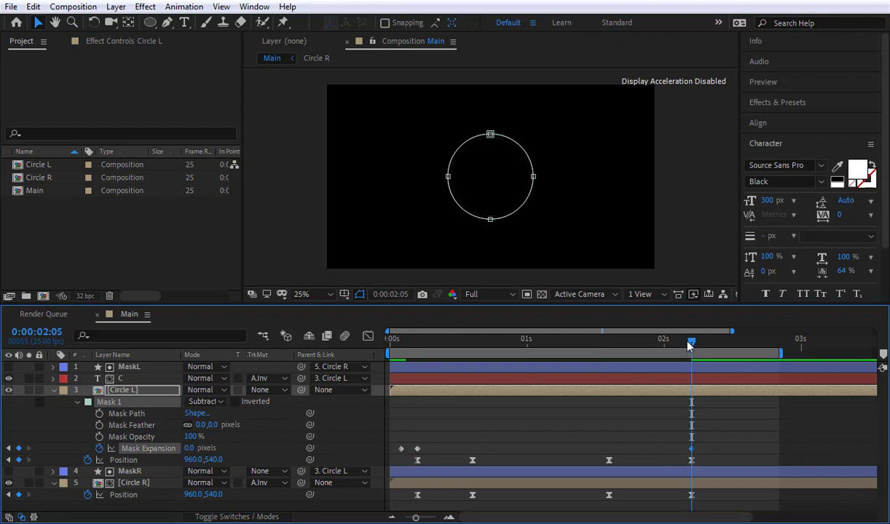
# - Copy Circle L's second Mask Expansion keyframe, -90 pixels, to 0:00:02:00
pyautogui.moveTo(691, 342); pyautogui.dragTo(663, 341)
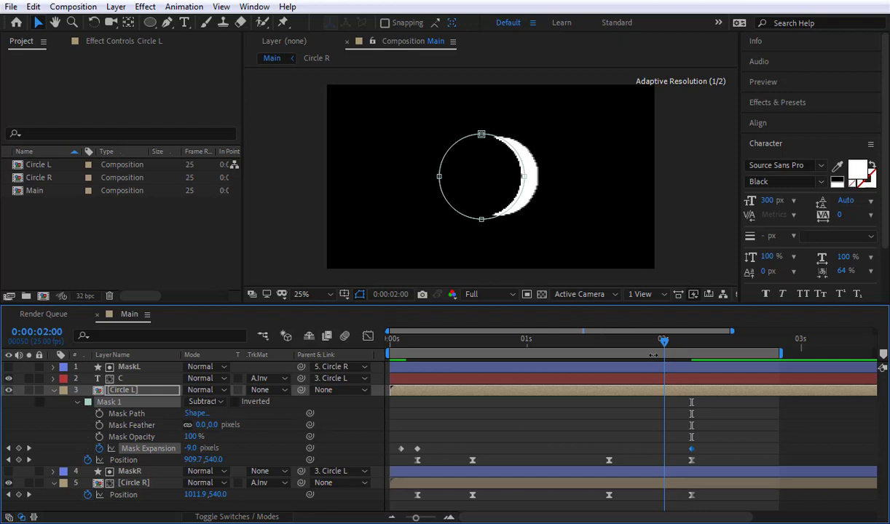
pyautogui.click(417, 449)
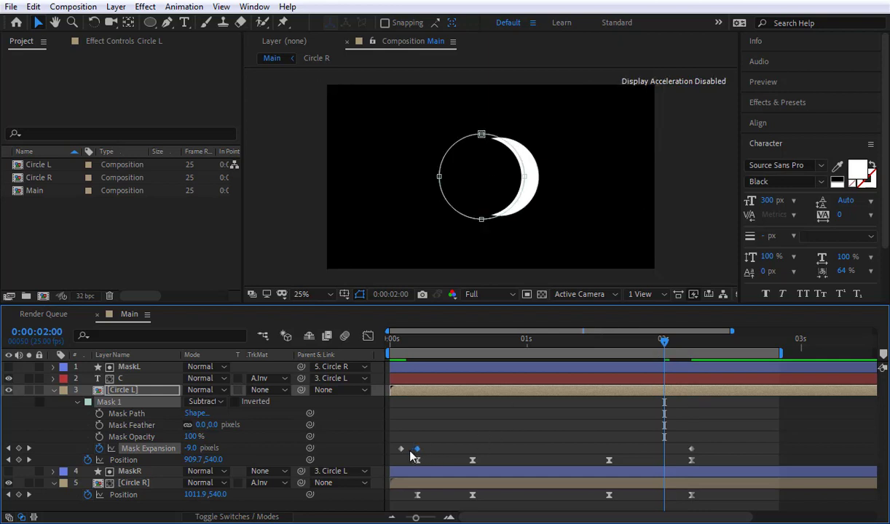
pyautogui.hotkey('ctrl', 'c')
pyautogui.hotkey('ctrl', 'v')
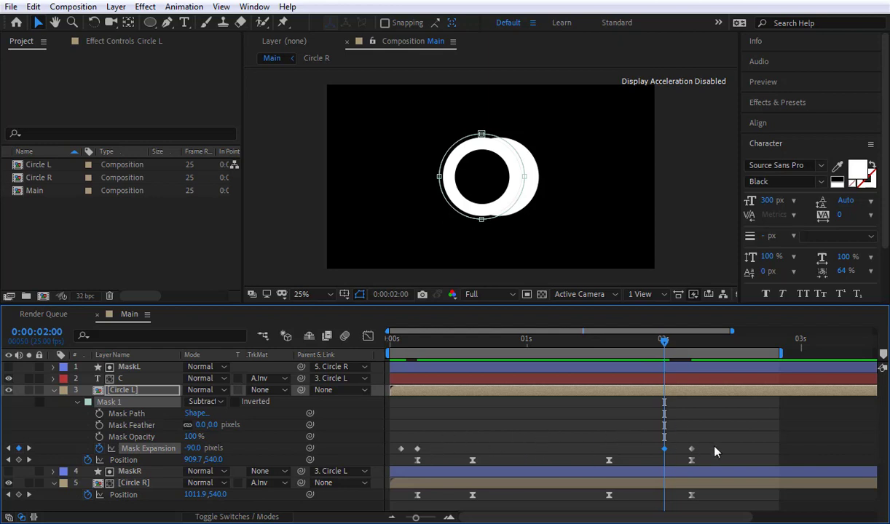
# - Apply Easy Ease to all four of Circle L's Mask Expansion keyframes and move the second one to about 0:00:00:08
pyautogui.moveTo(703, 442); pyautogui.dragTo(398, 452)
pyautogui.press('F9')
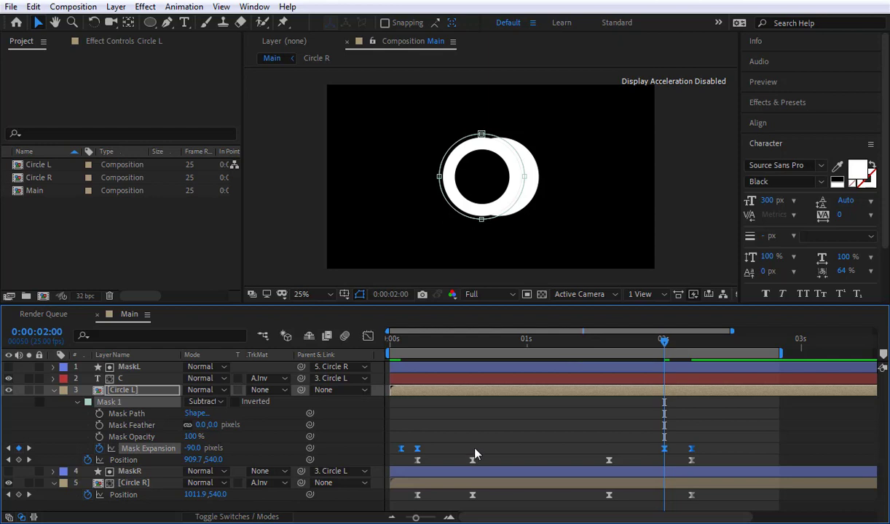
pyautogui.click(424, 463)
pyautogui.moveTo(418, 455); pyautogui.dragTo(401, 454)
# - Preview the eased mask animation at 50% magnification and inspect the separated circles at 0:00:00:16
pyautogui.press('space')
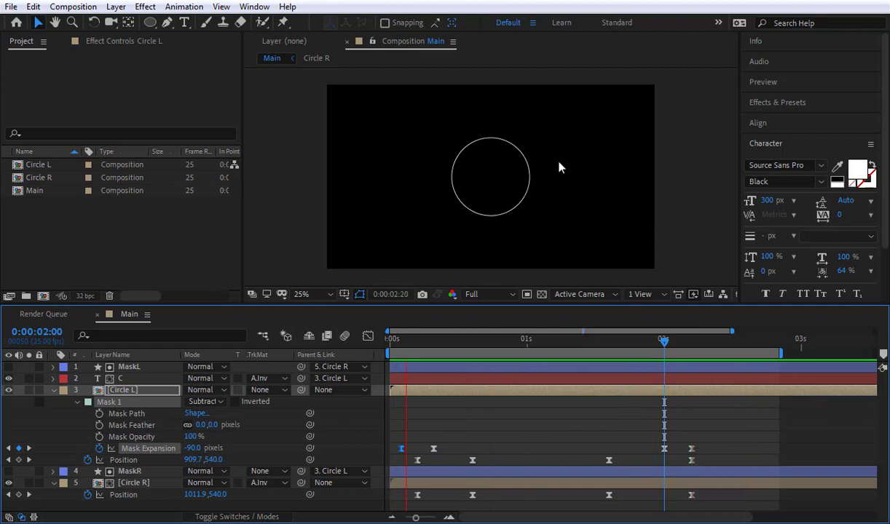
pyautogui.press('.')
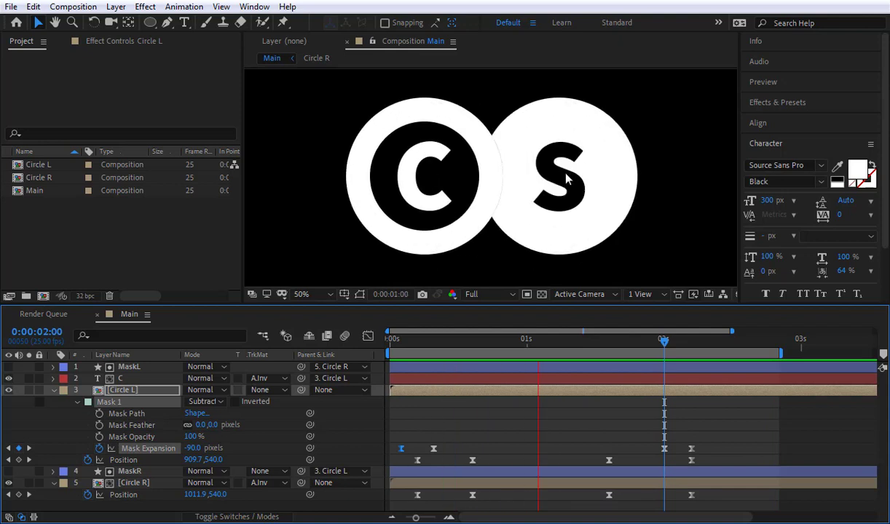
pyautogui.click(456, 339)
pyautogui.moveTo(456, 339); pyautogui.dragTo(477, 340)
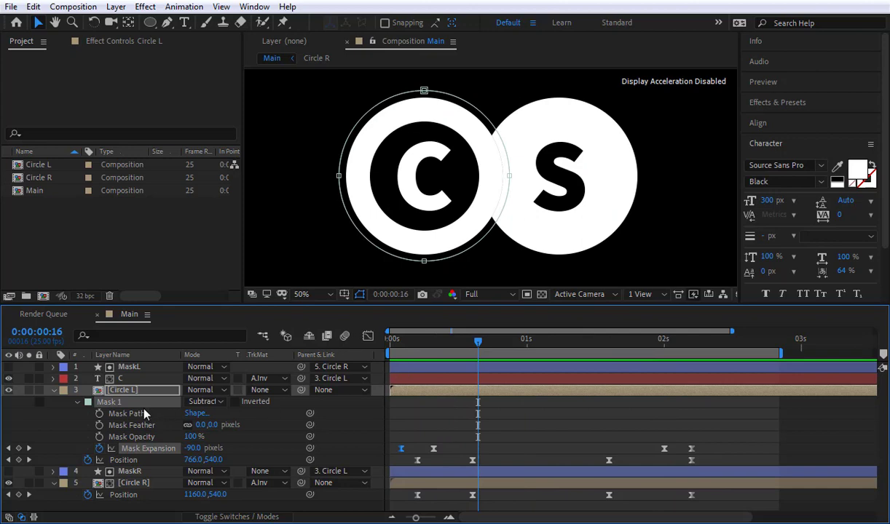
# - Collapse Circle L and Circle R, and enable motion blur for the Main composition and all five of its layers
pyautogui.click(53, 390)
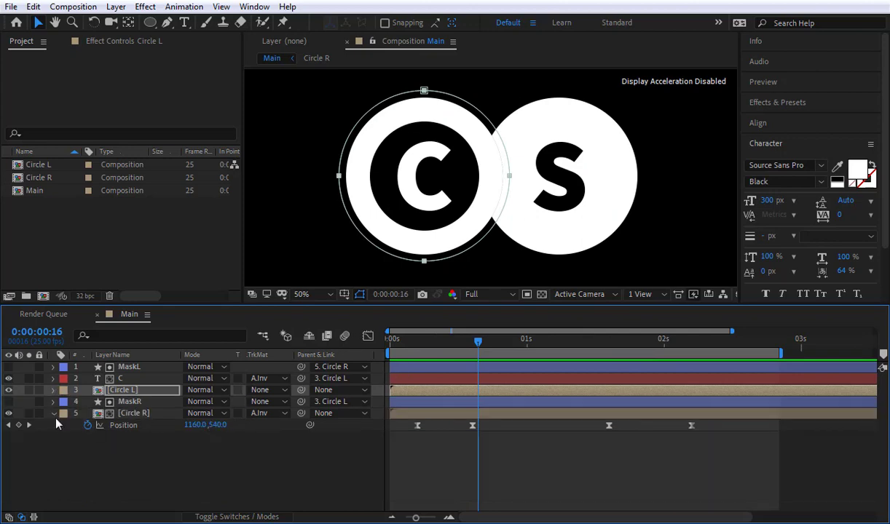
pyautogui.click(54, 414)
pyautogui.moveTo(99, 448); pyautogui.dragTo(66, 358)
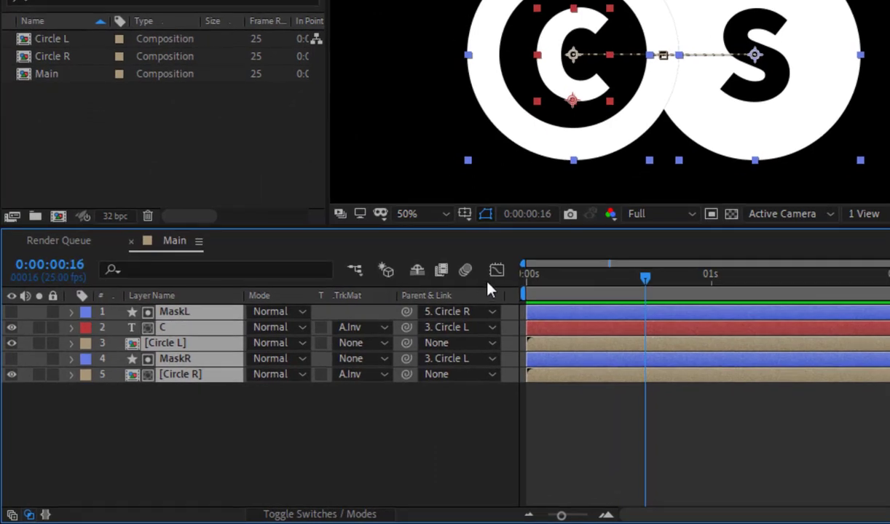
pyautogui.click(466, 271)
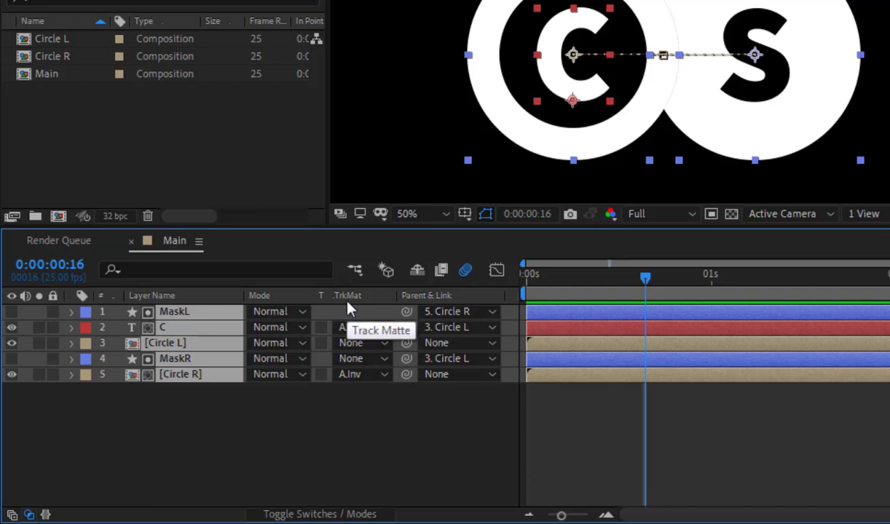
pyautogui.press('F4')
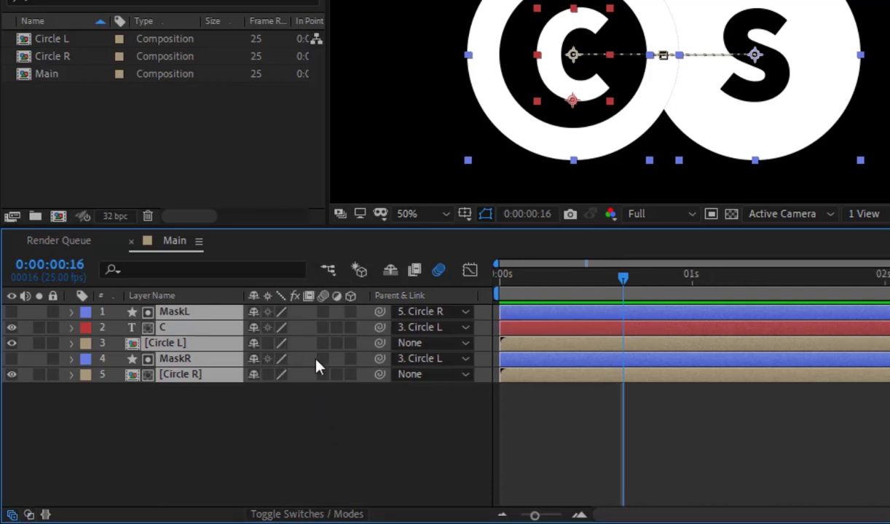
pyautogui.click(323, 311)
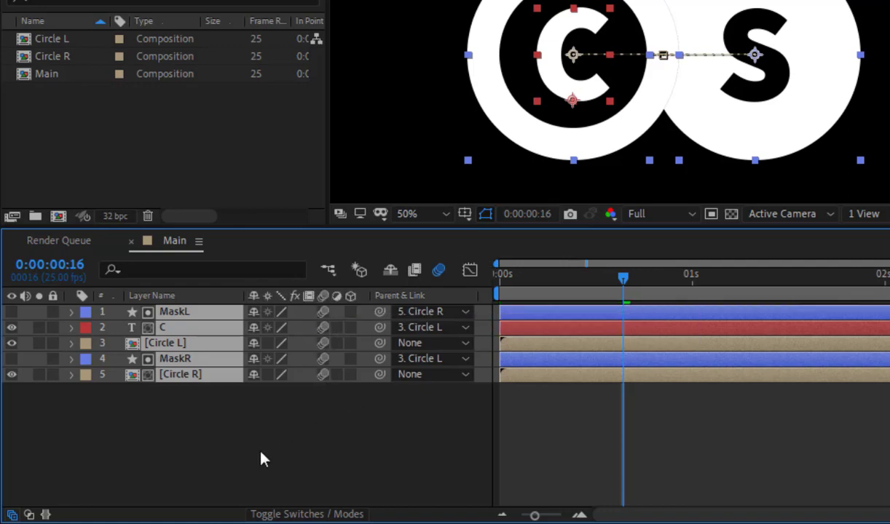
pyautogui.click(233, 427)
# - Open the Circle L composition, enable motion blur on Shape Layer 2 and return to Main
pyautogui.click(174, 350)
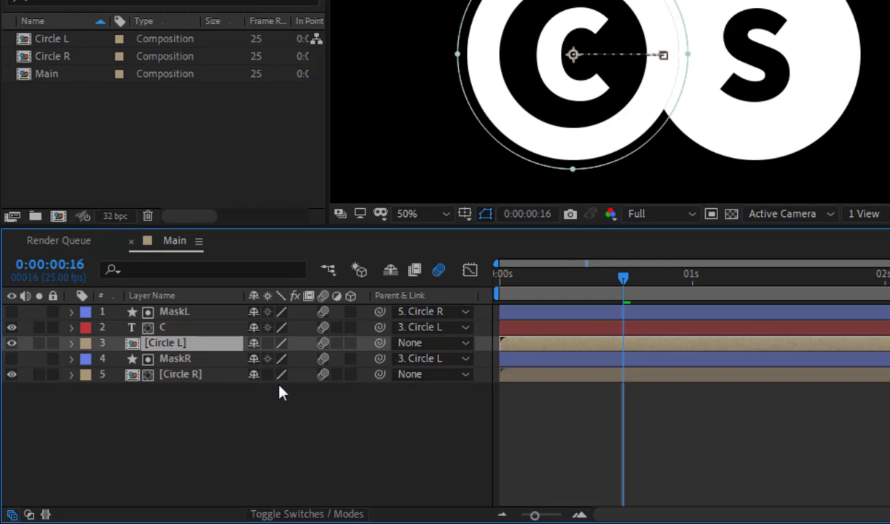
pyautogui.doubleClick(122, 339)
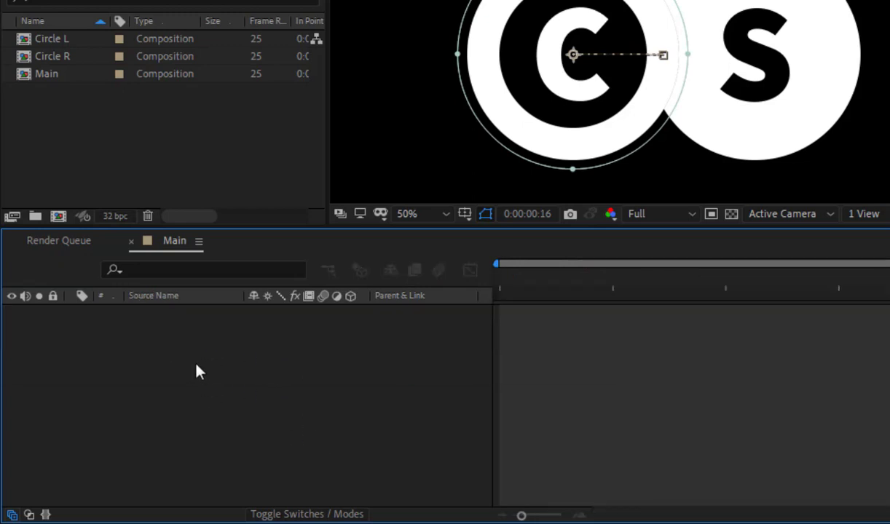
pyautogui.click(159, 312)
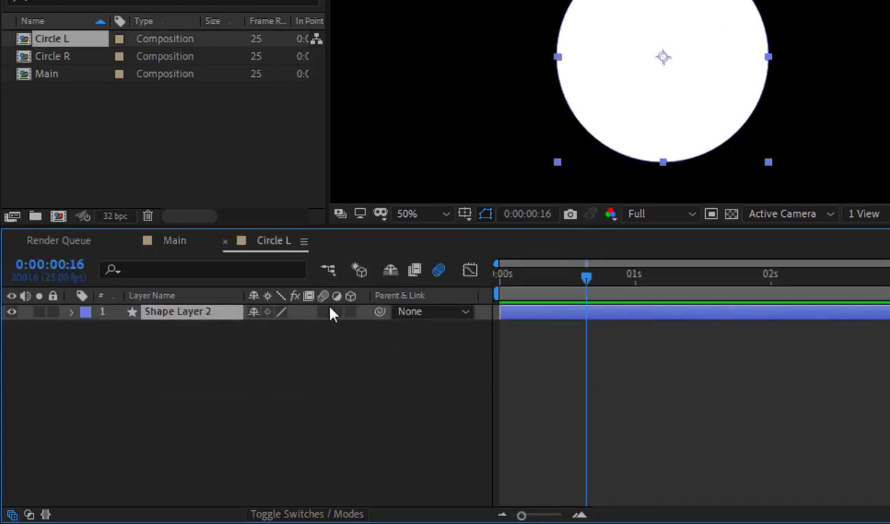
pyautogui.click(175, 241)
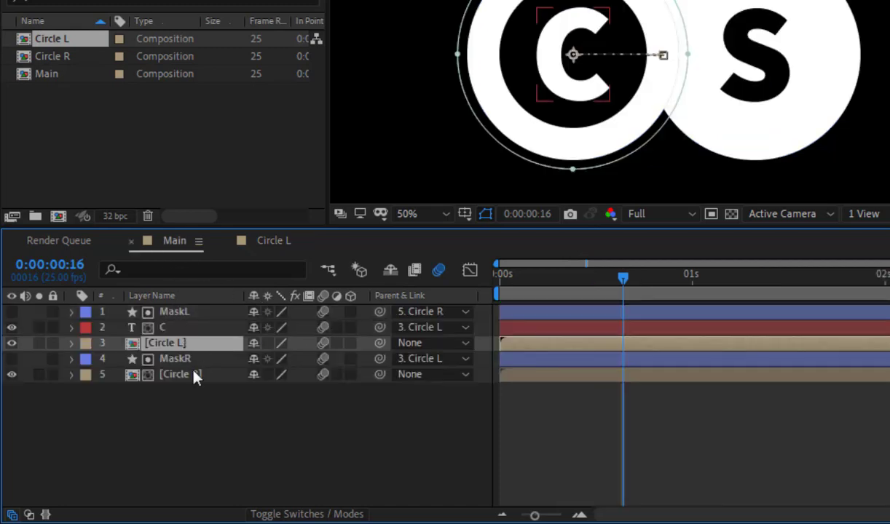
# - Enable motion blur on the S and Shape Layer 1 layers inside Circle R, and close both circle compositions
pyautogui.doubleClick(184, 374)
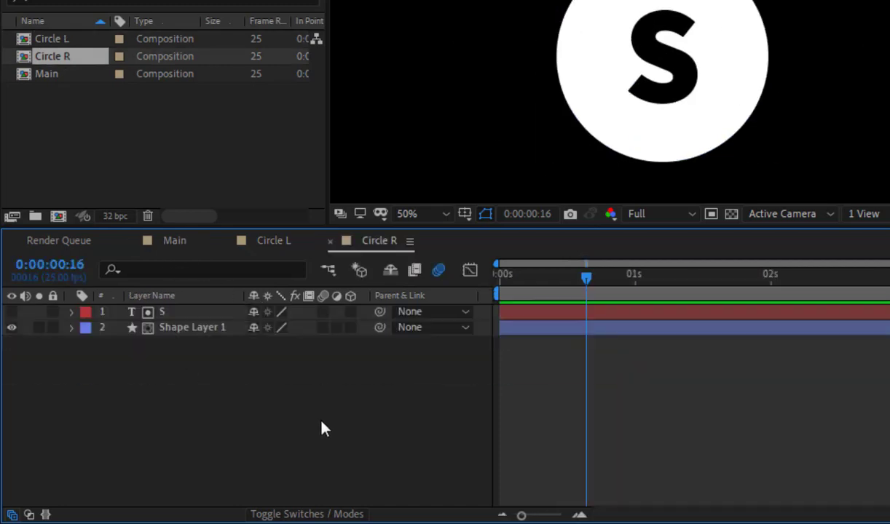
pyautogui.hotkey('ctrl', 'a')
pyautogui.click(322, 311)
pyautogui.click(324, 397)
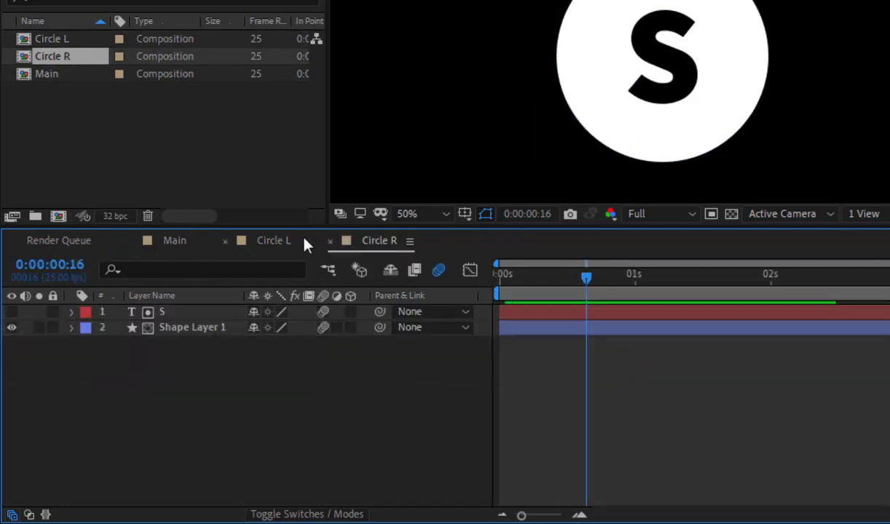
pyautogui.click(330, 240)
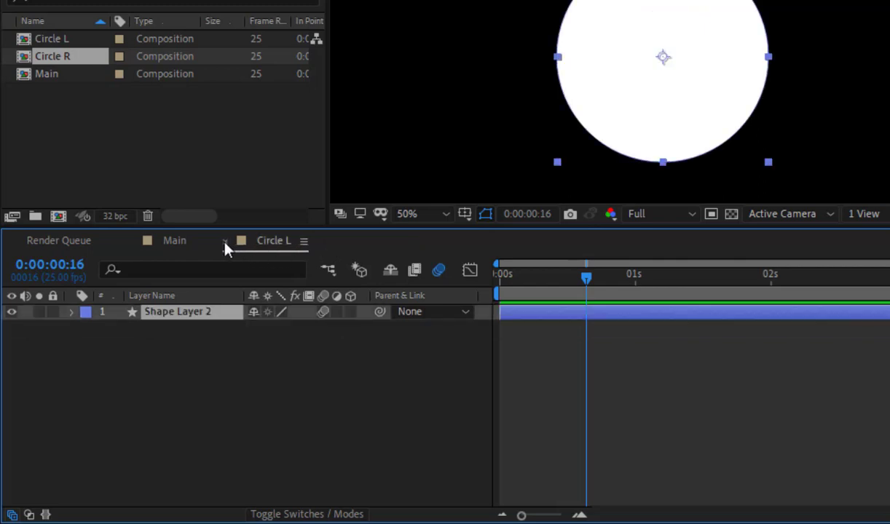
pyautogui.click(225, 242)
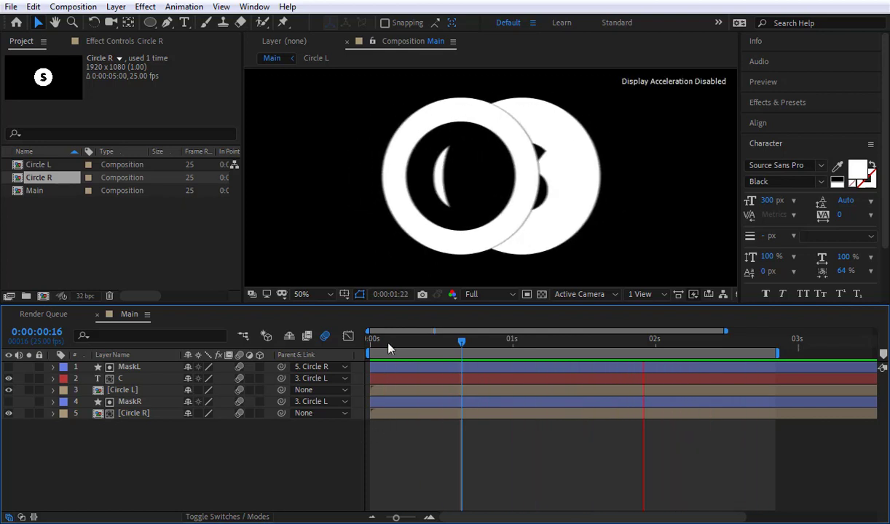
# - Reveal Circle L's keyframes and inspect the circle's edge at 0:00:00:01, 0:00:00:02 and 0:00:02:05
pyautogui.moveTo(388, 347); pyautogui.dragTo(375, 342)
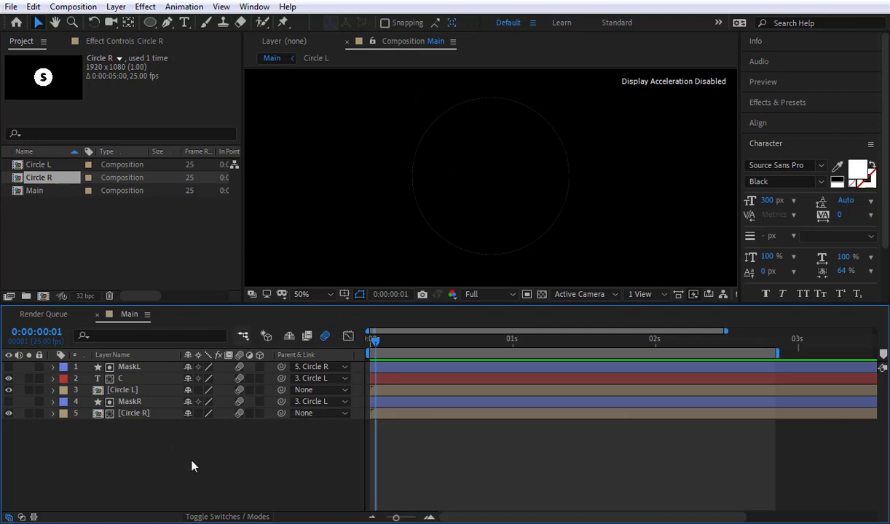
pyautogui.moveTo(184, 441); pyautogui.dragTo(108, 367)
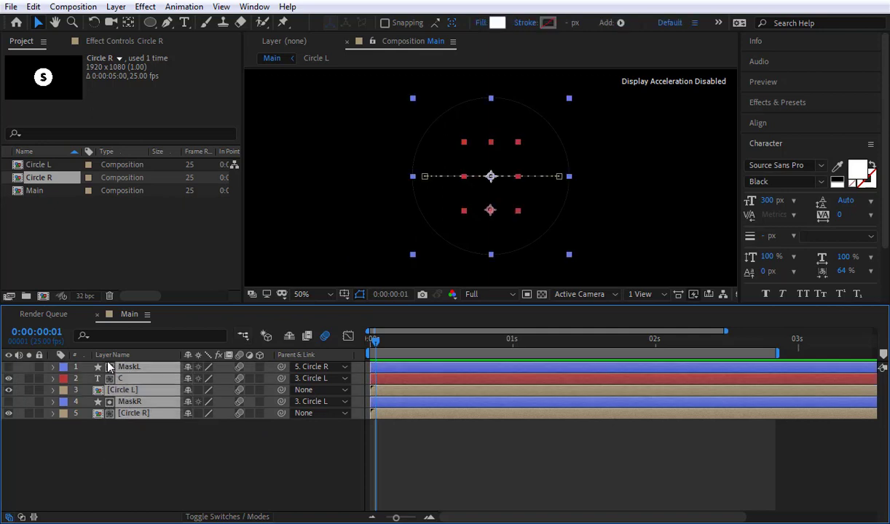
pyautogui.click(158, 439)
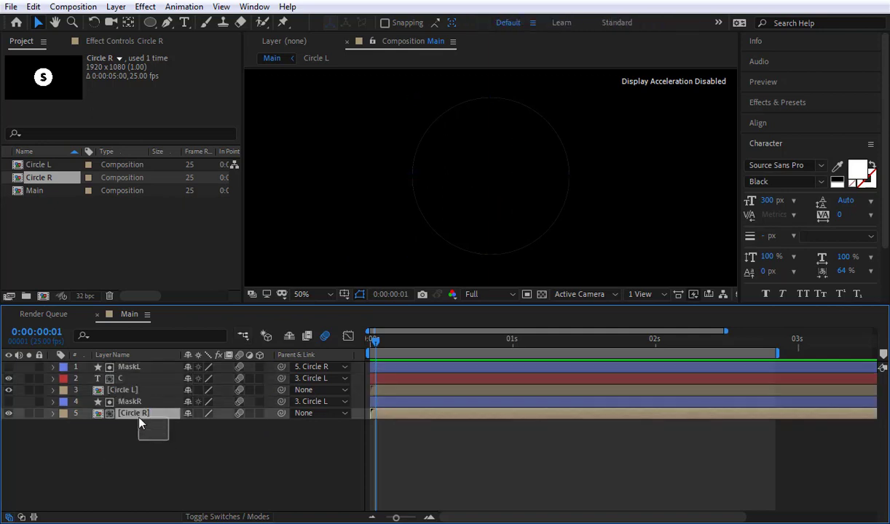
pyautogui.click(124, 390)
pyautogui.press('u')
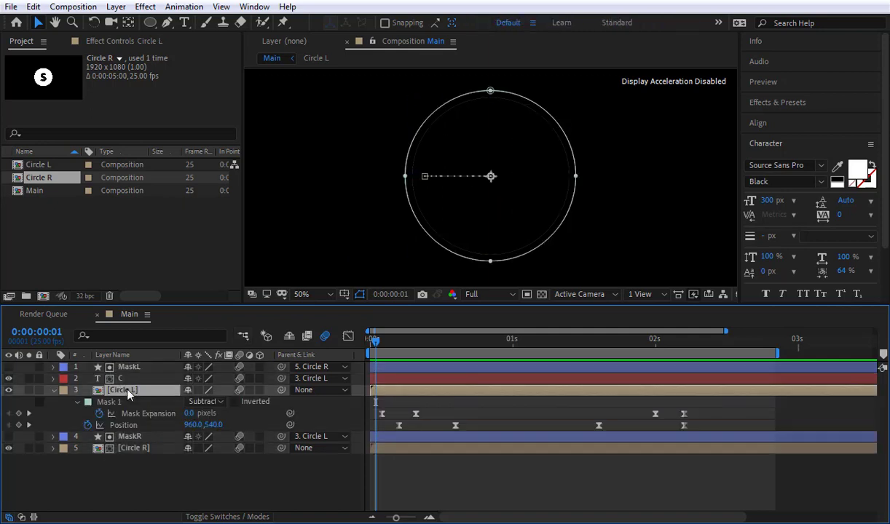
pyautogui.click(380, 345)
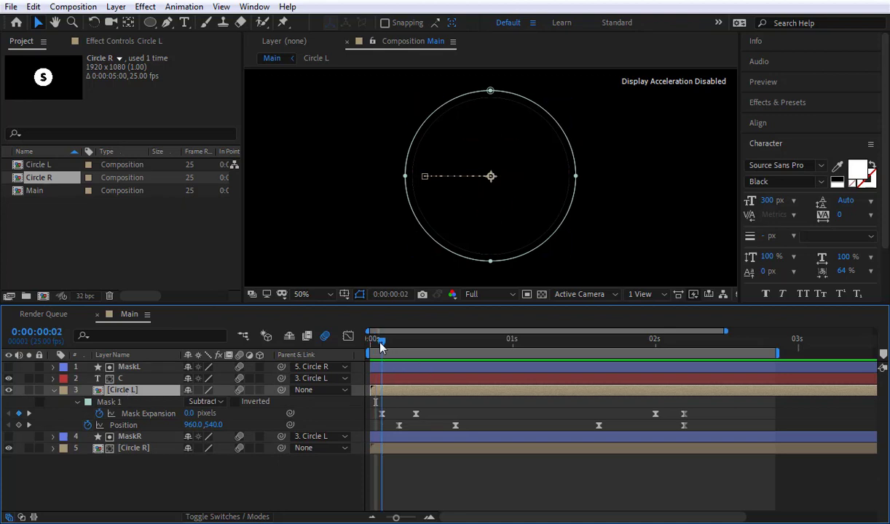
pyautogui.click(684, 342)
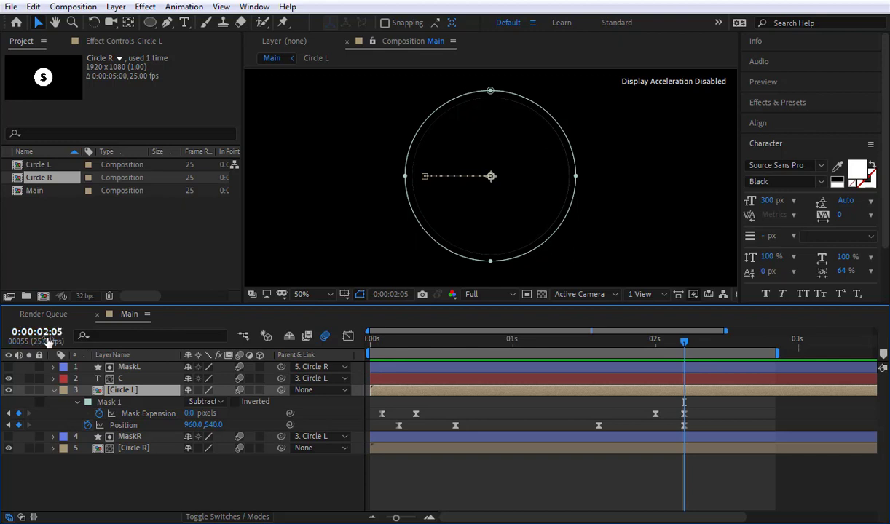
pyautogui.click(193, 488)
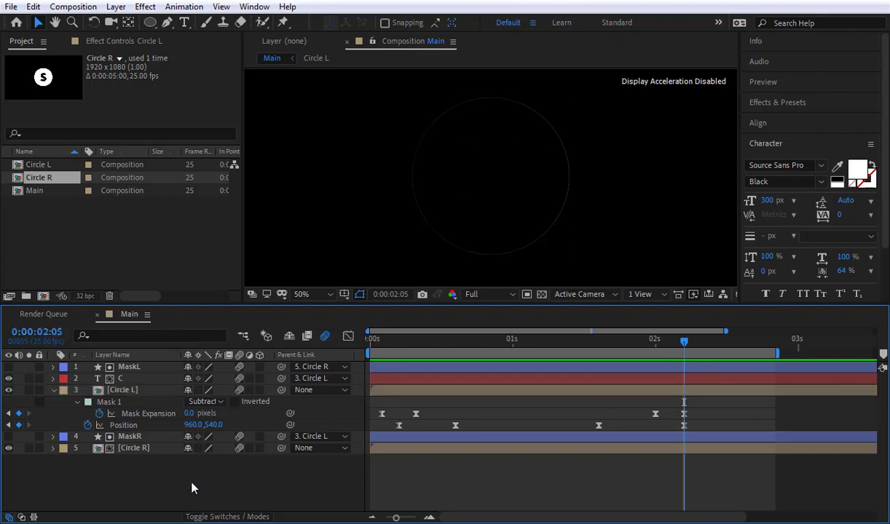
# - Pre-compose all five layers of Main into a new composition named Animation
pyautogui.moveTo(159, 477); pyautogui.dragTo(116, 377)
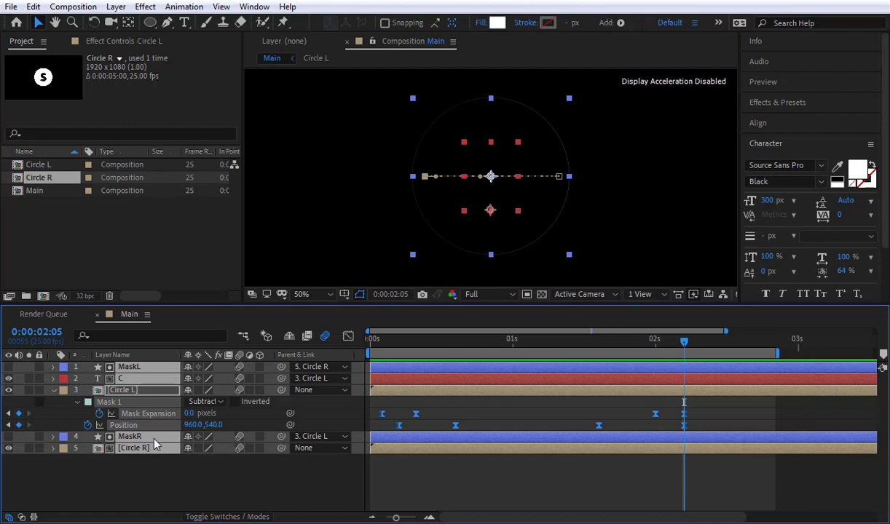
pyautogui.hotkey('ctrl', 'shift', 'c')
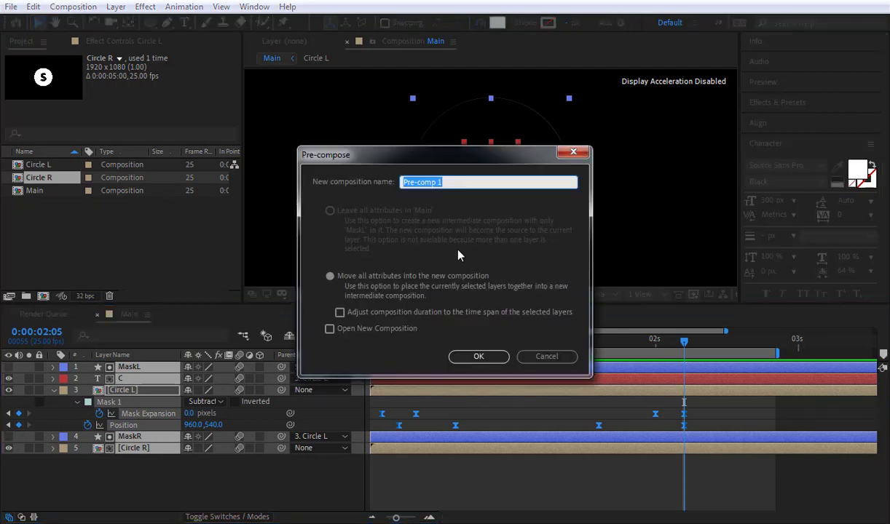
pyautogui.write('Animation')
pyautogui.click(482, 356)
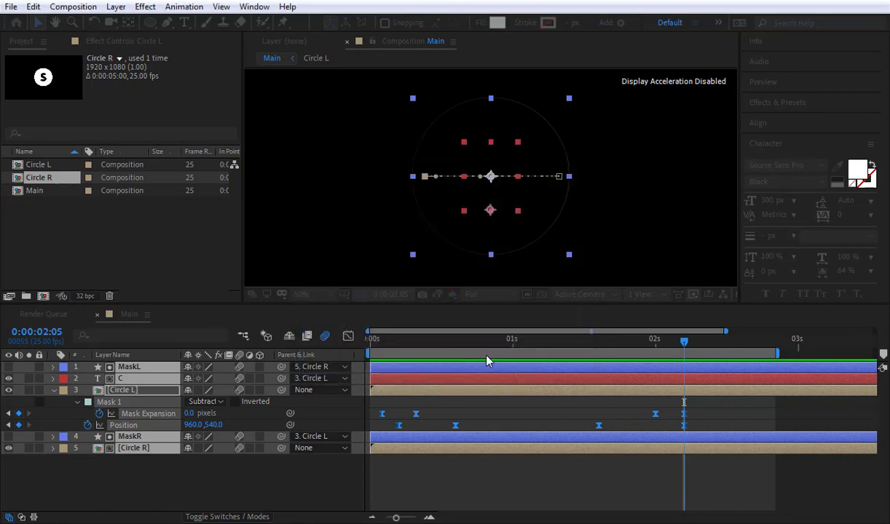
# - Reveal the Animation layer's transform properties and start keyframing its opacity at 0:00:02:05
pyautogui.click(53, 367)
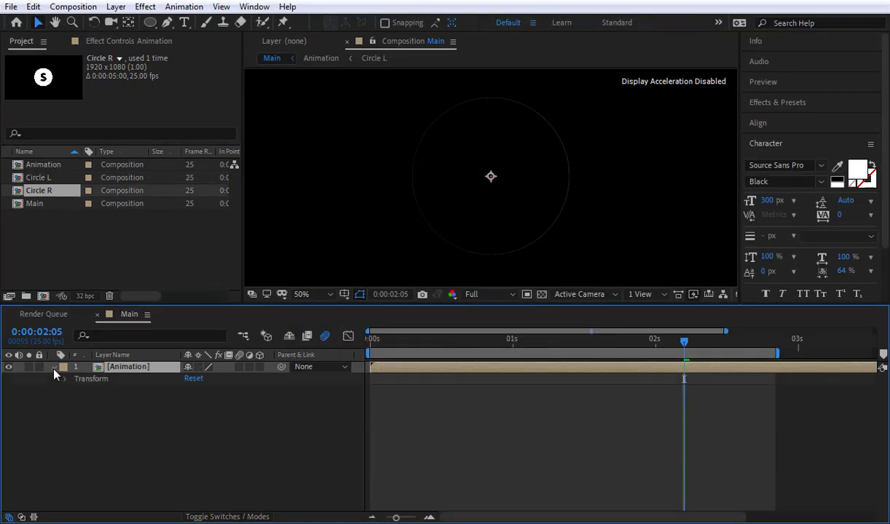
pyautogui.click(128, 406)
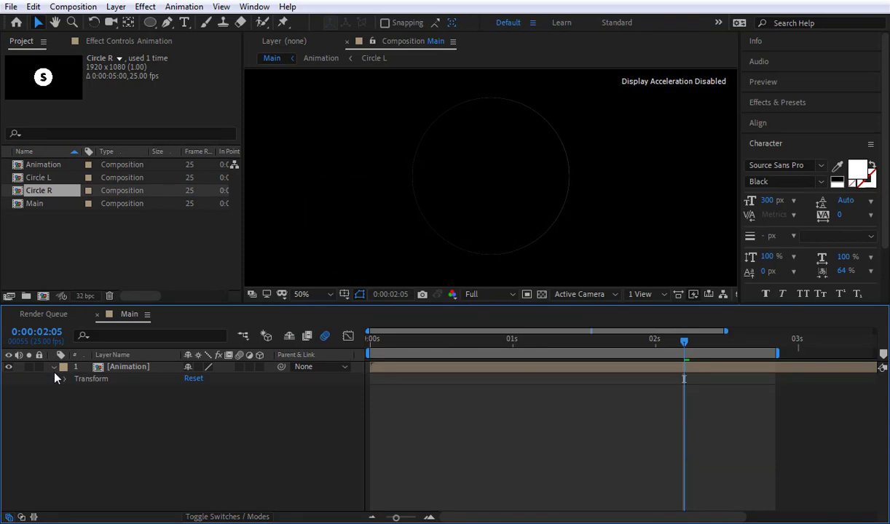
pyautogui.click(64, 380)
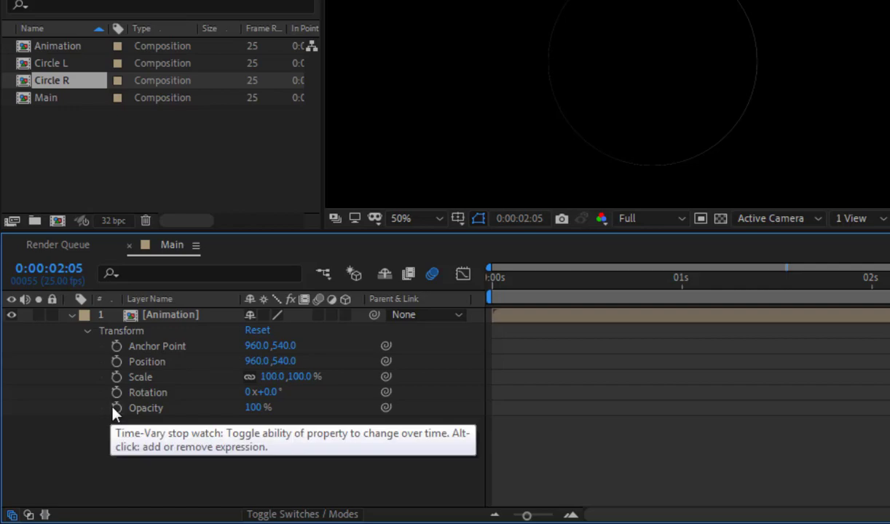
pyautogui.click(116, 409)
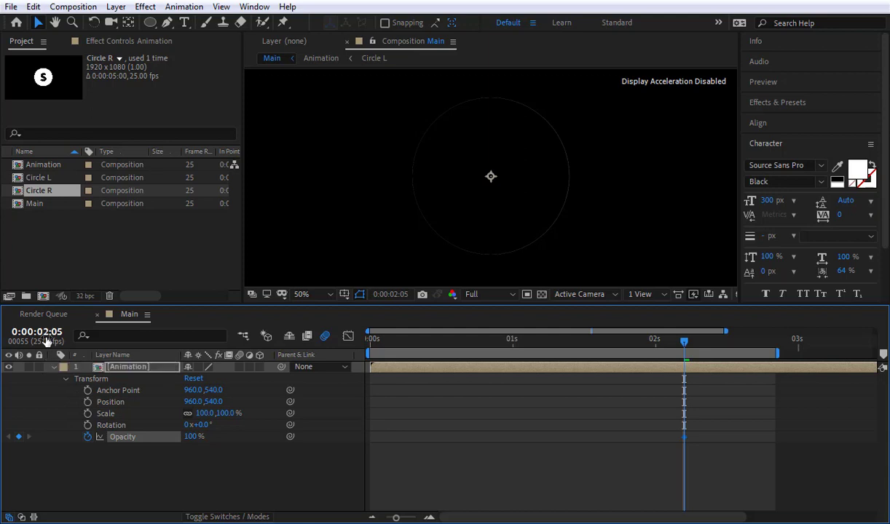
# - Add a 100% opacity keyframe at 0:00:02:04 and set the opacity keyframe at 0:00:02:05 to 0%
pyautogui.press('pageup')
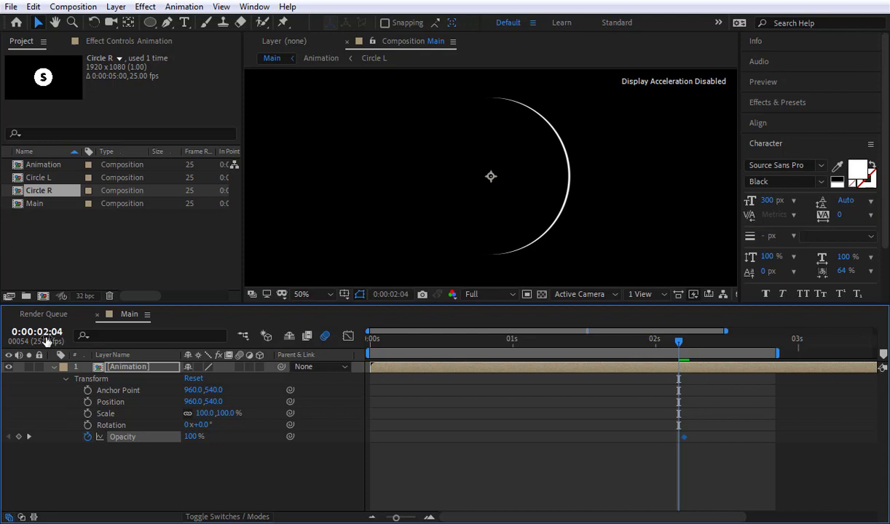
pyautogui.click(18, 436)
pyautogui.click(29, 437)
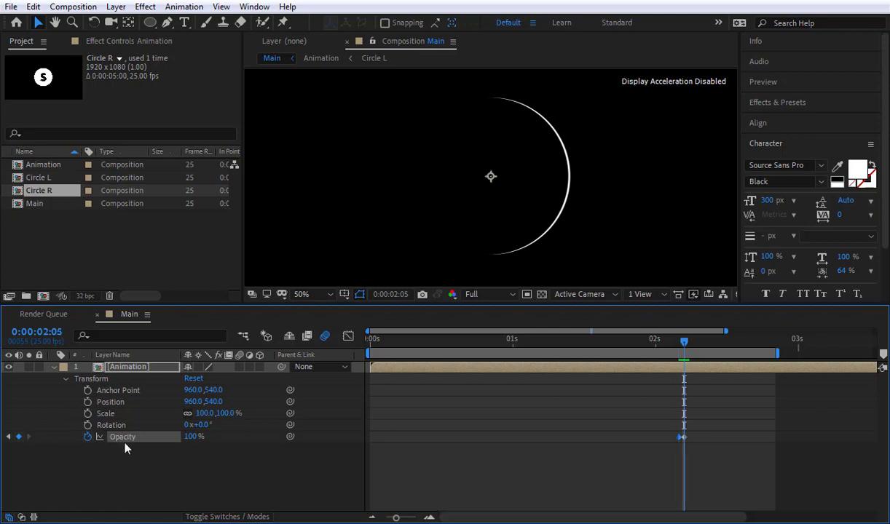
pyautogui.click(191, 436)
pyautogui.write('0')
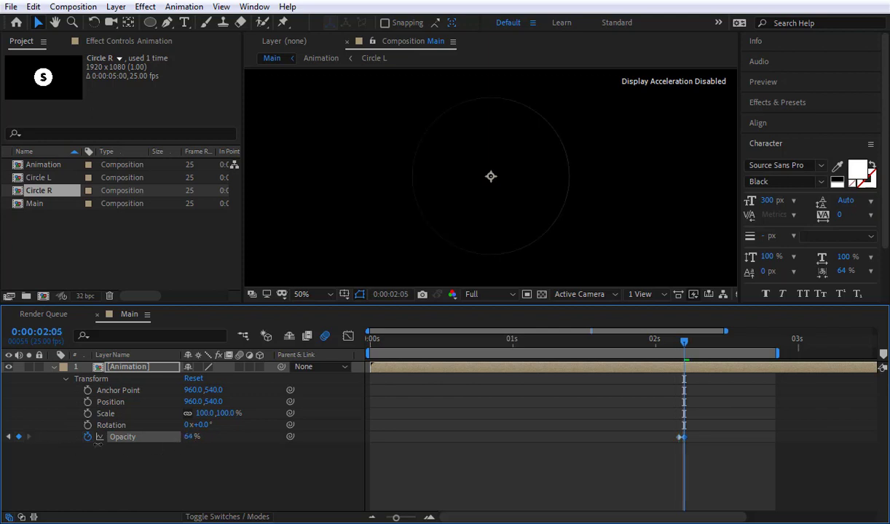
pyautogui.press('Return')
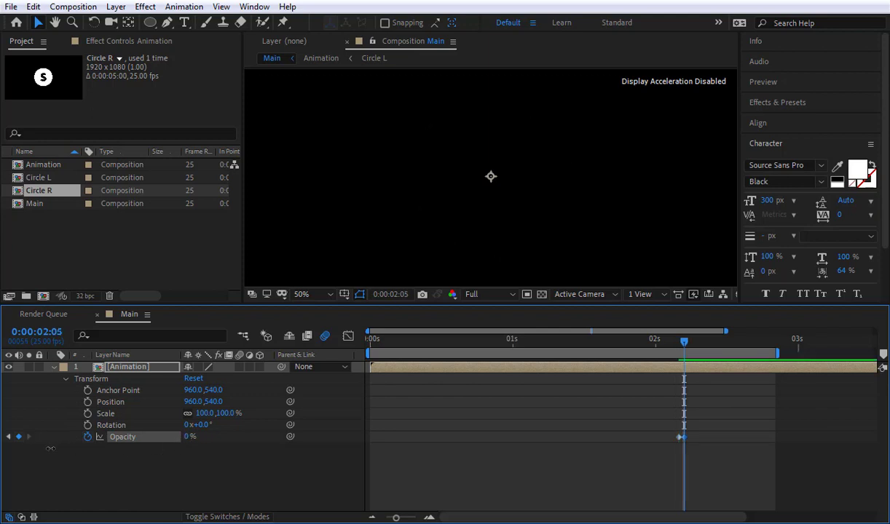
# - Add an opacity keyframe to the Animation layer at 0:00:00:02
pyautogui.click(60, 339)
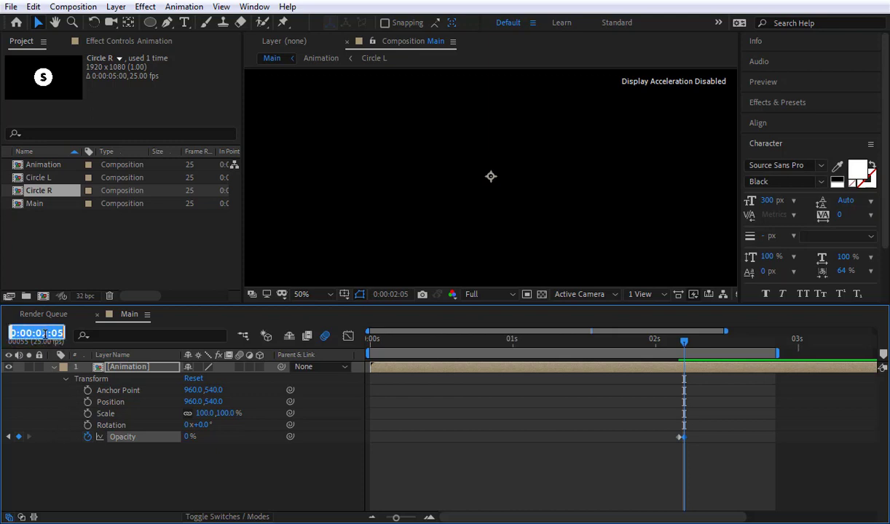
pyautogui.moveTo(41, 332); pyautogui.dragTo(57, 334)
pyautogui.write('0')
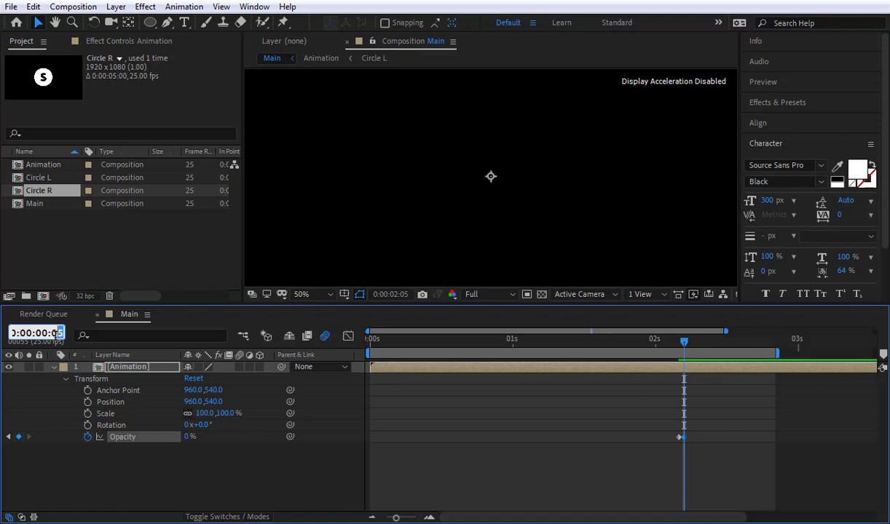
pyautogui.write('2')
pyautogui.press('Return')
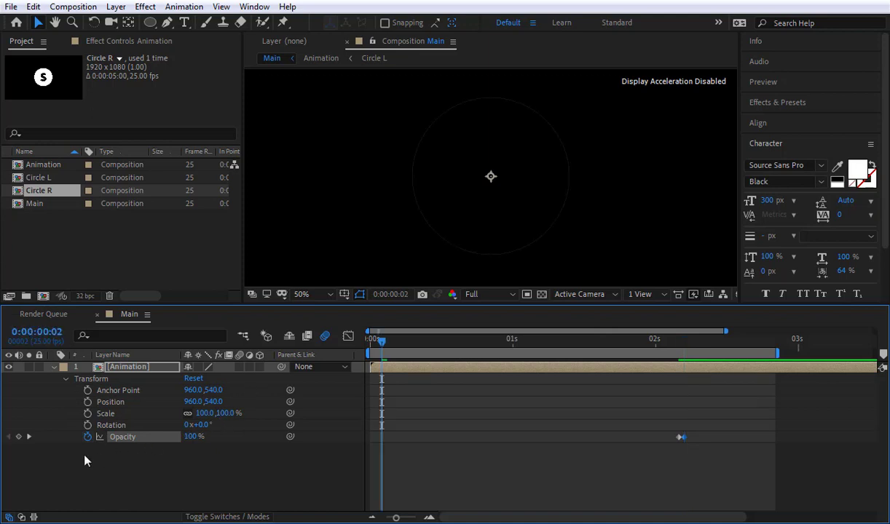
pyautogui.click(19, 437)
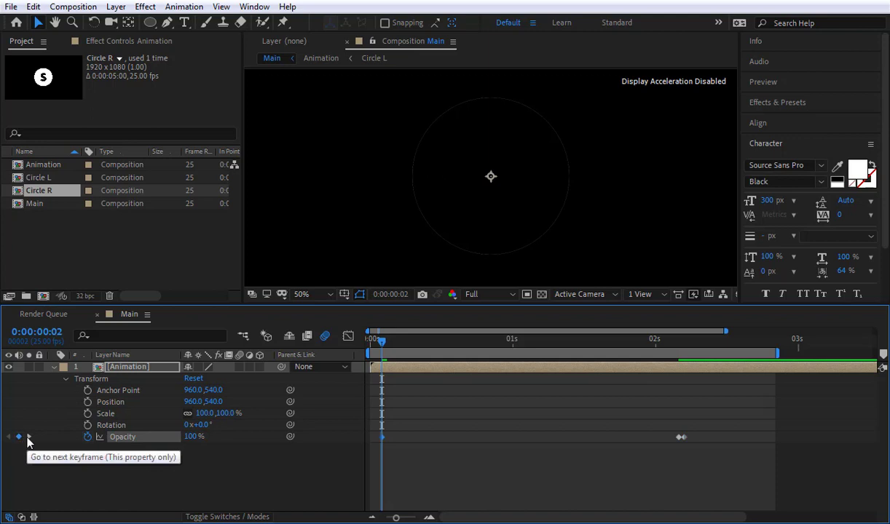
# - Add a 100% opacity keyframe at 0:00:00:03 and set the keyframe at 0:00:00:02 to 0%
pyautogui.press('pagedown')
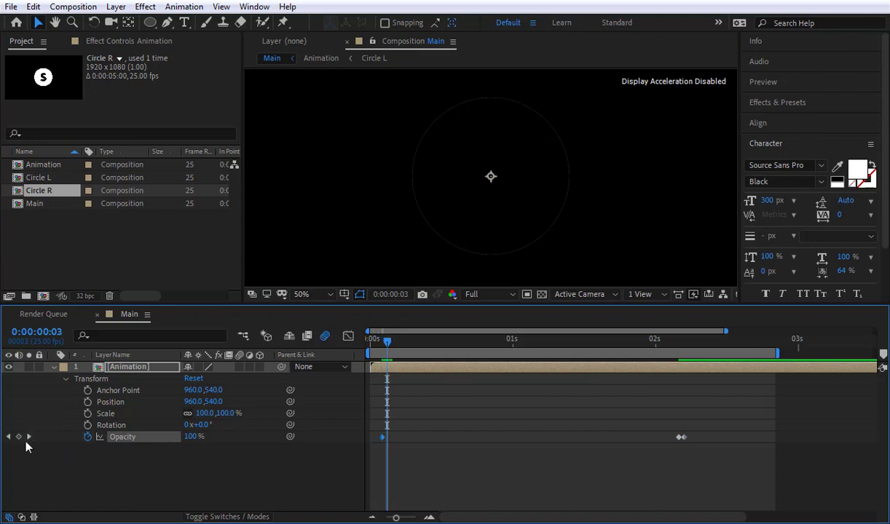
pyautogui.click(19, 437)
pyautogui.moveTo(389, 343); pyautogui.dragTo(384, 344)
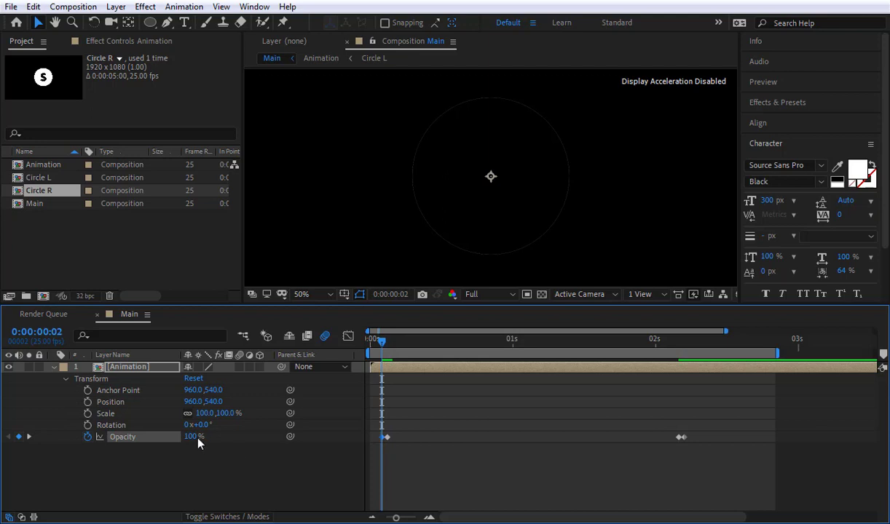
pyautogui.moveTo(194, 438); pyautogui.dragTo(43, 446)
pyautogui.click(92, 467)
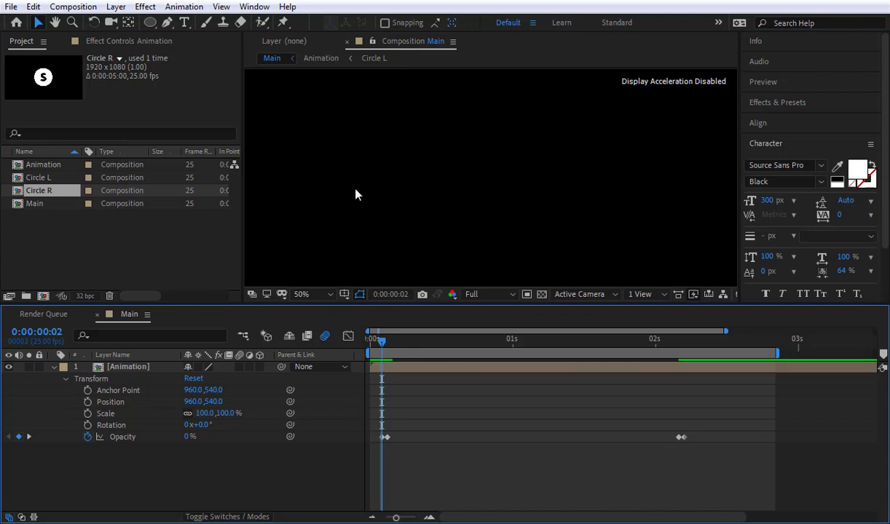
# - Preview the Main composition, collapse the Animation layer's properties and return to 0:00:00:00
pyautogui.press('space')
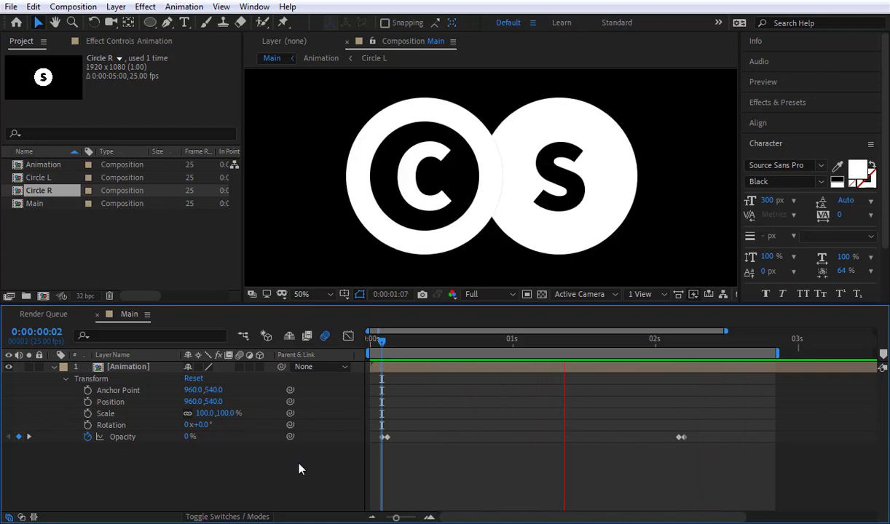
pyautogui.click(53, 367)
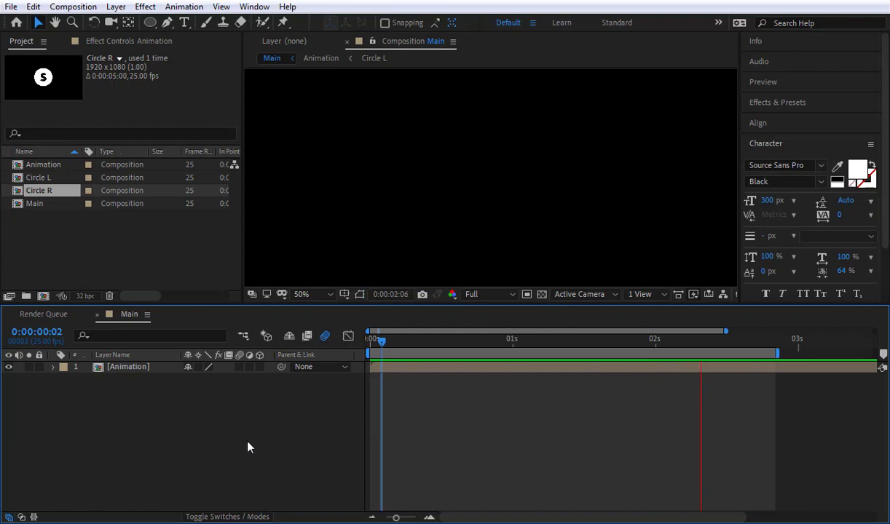
pyautogui.moveTo(427, 343); pyautogui.dragTo(368, 343)
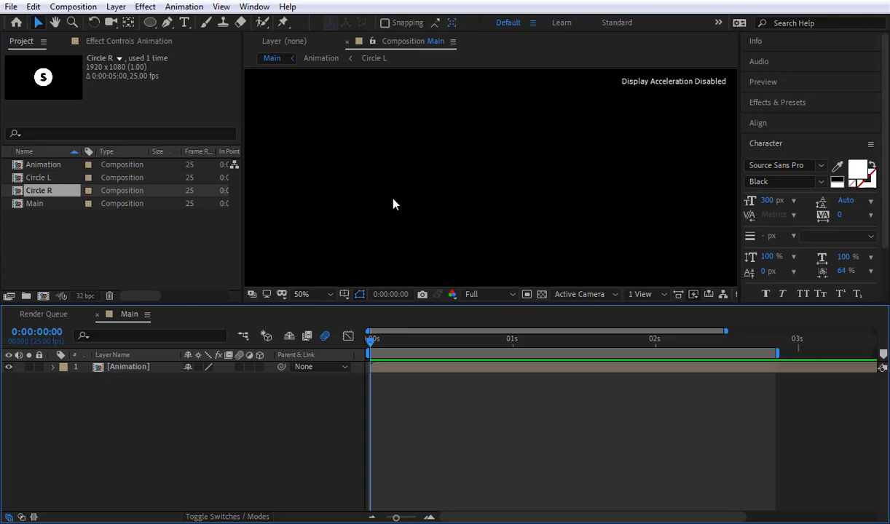
# - Create a white 1920 x 1080 px solid named BG and place it beneath the Animation layer
pyautogui.hotkey('ctrl', 'y')
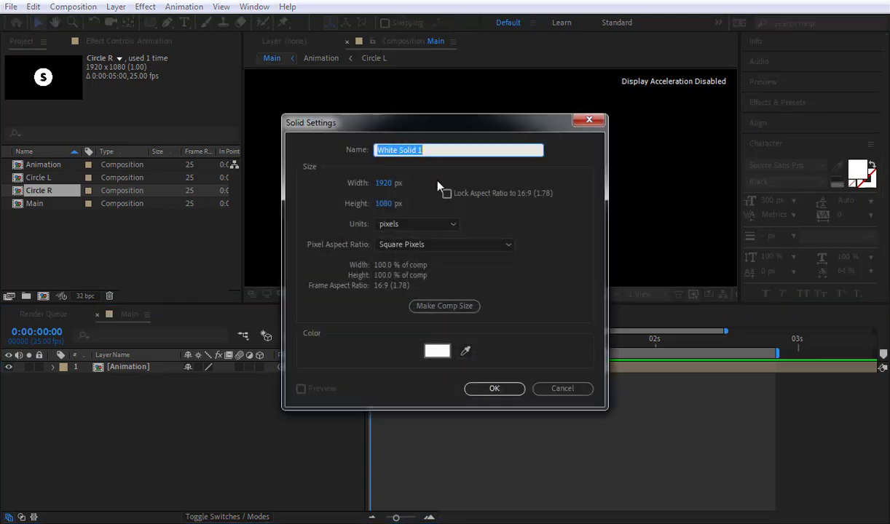
pyautogui.write('BG')
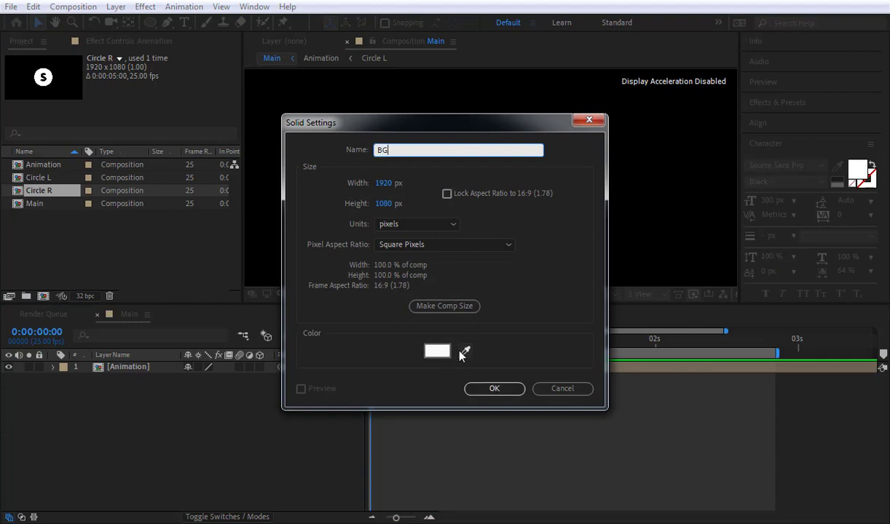
pyautogui.click(495, 388)
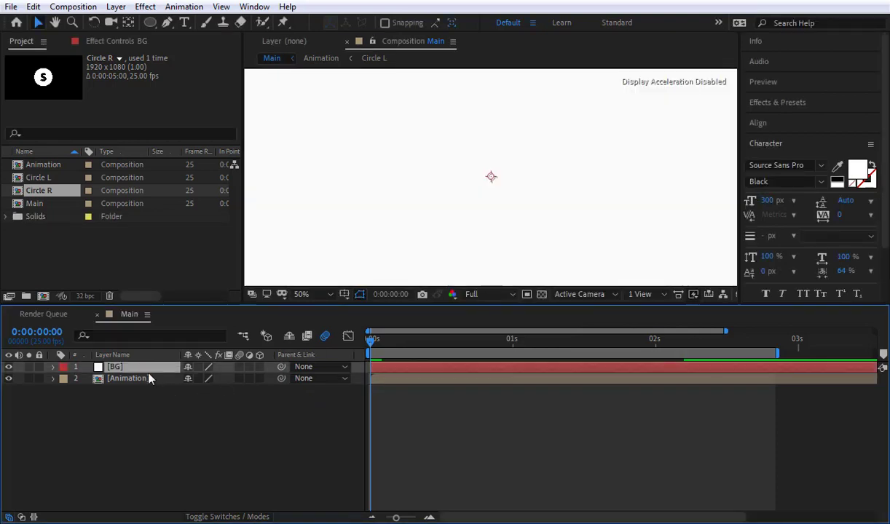
pyautogui.moveTo(159, 420); pyautogui.dragTo(160, 417)
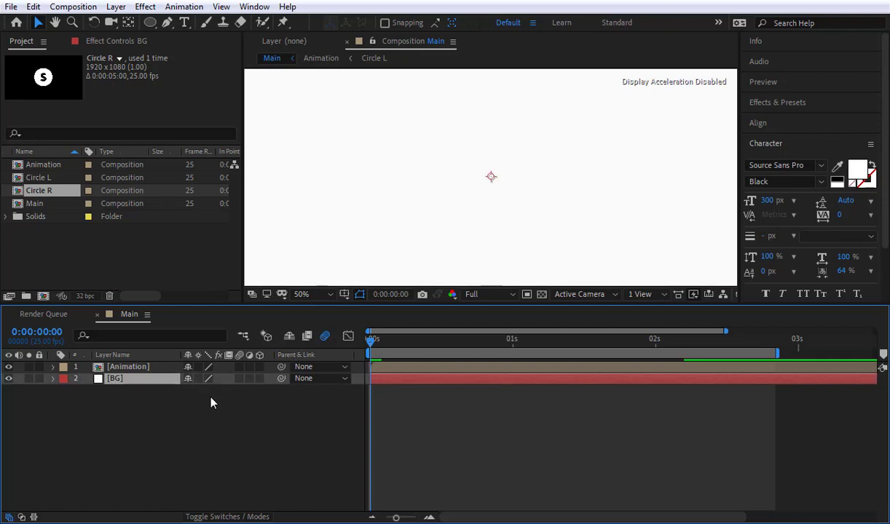
# - Find the 4-Color Gradient effect and apply it to the BG layer
pyautogui.click(778, 103)
pyautogui.click(778, 121)
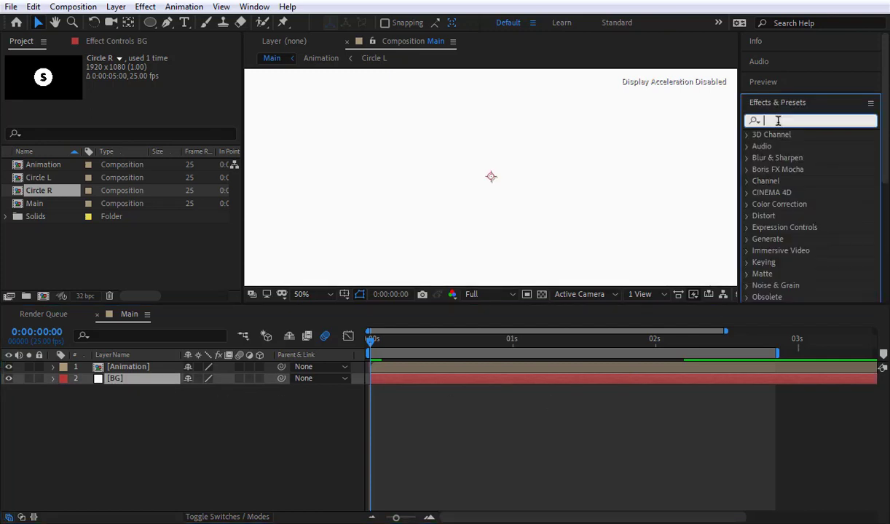
pyautogui.write('4')
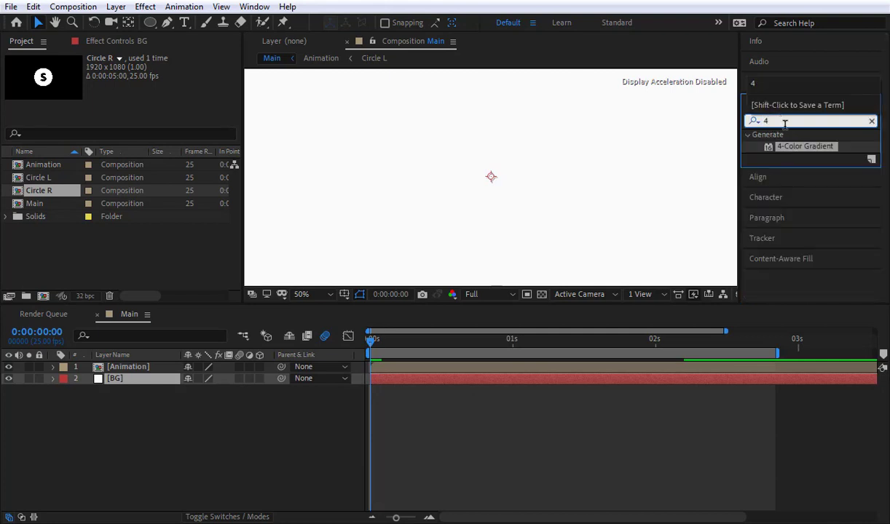
pyautogui.moveTo(802, 150); pyautogui.dragTo(120, 375)
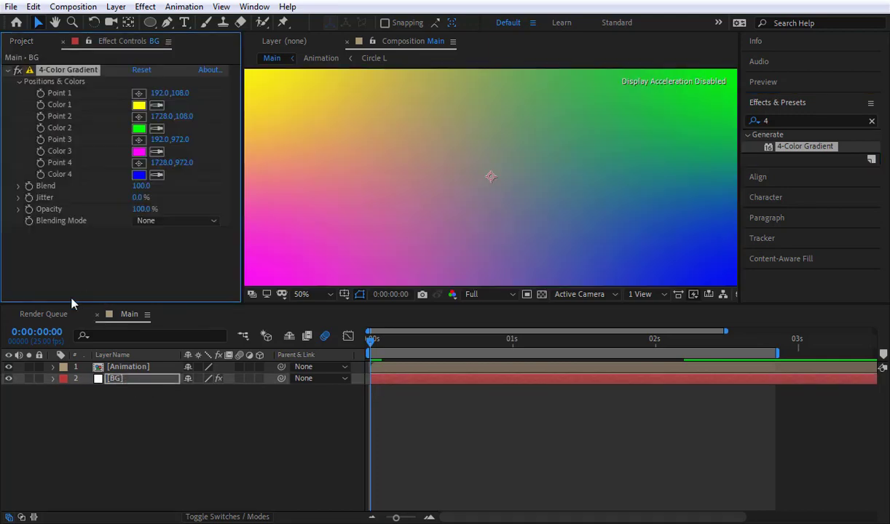
# - Set the gradient's Color 2 to a slightly darkened red and sample it for Color 3
pyautogui.click(138, 127)
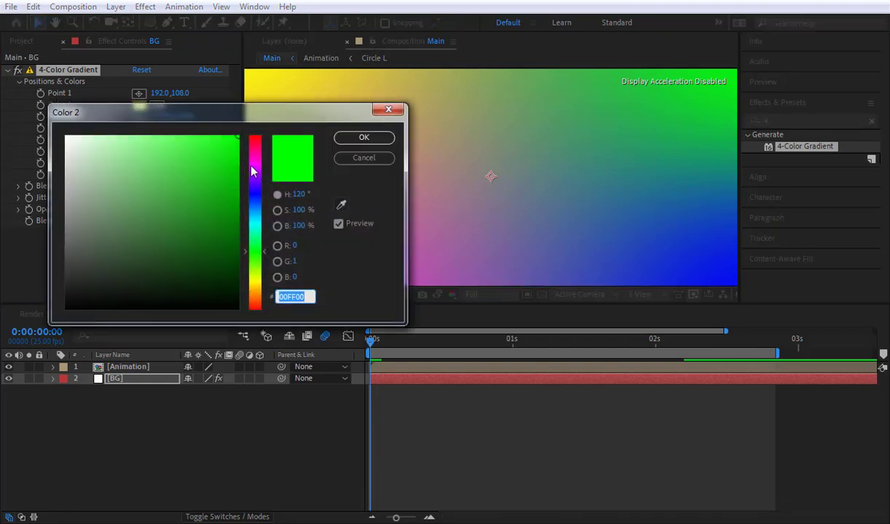
pyautogui.click(251, 138)
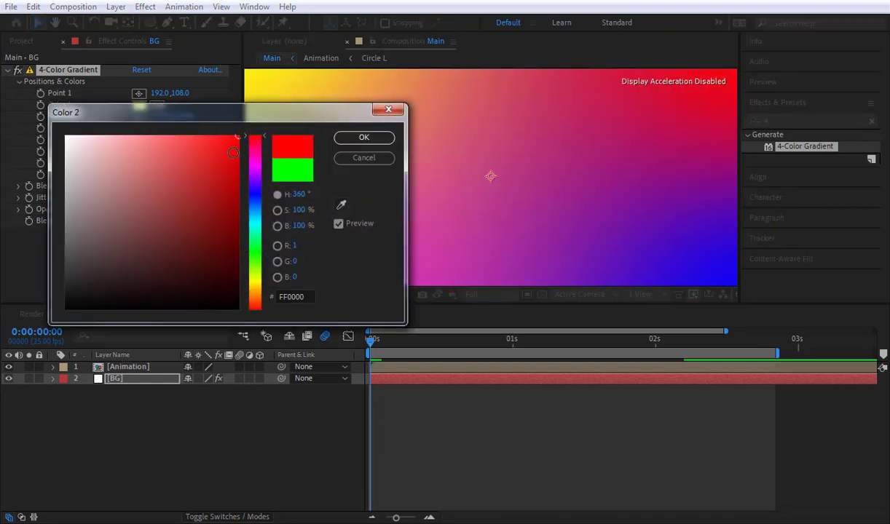
pyautogui.click(237, 161)
pyautogui.click(386, 140)
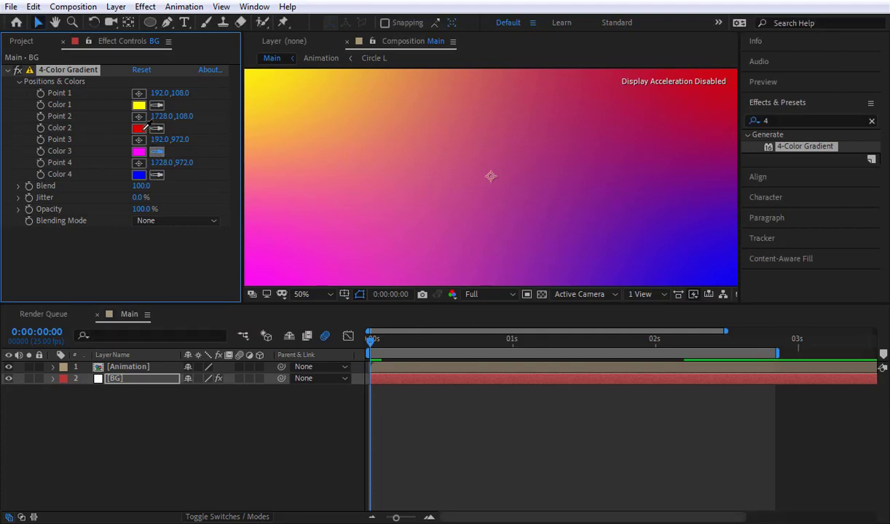
pyautogui.click(144, 128)
# - Set the gradient's Color 4 to the very dark red 1E0001 and sample it for Color 1
pyautogui.click(141, 176)
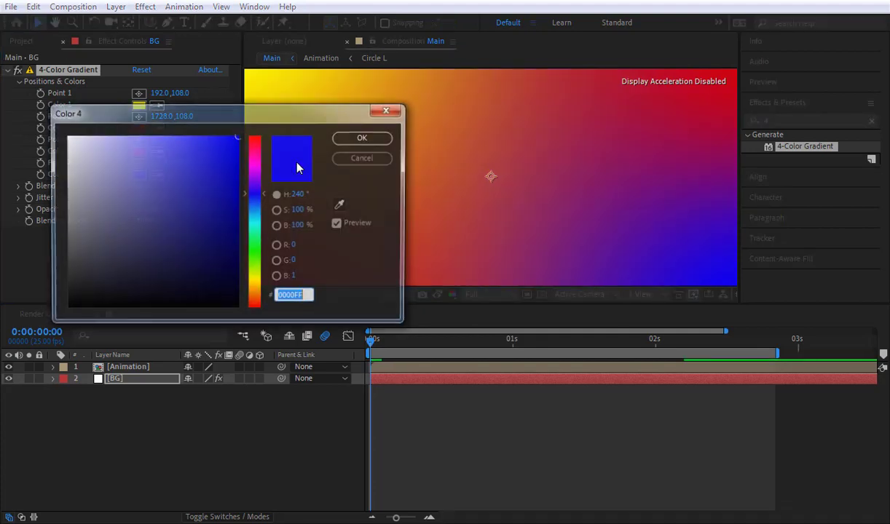
pyautogui.click(240, 144)
pyautogui.moveTo(240, 144); pyautogui.dragTo(241, 138)
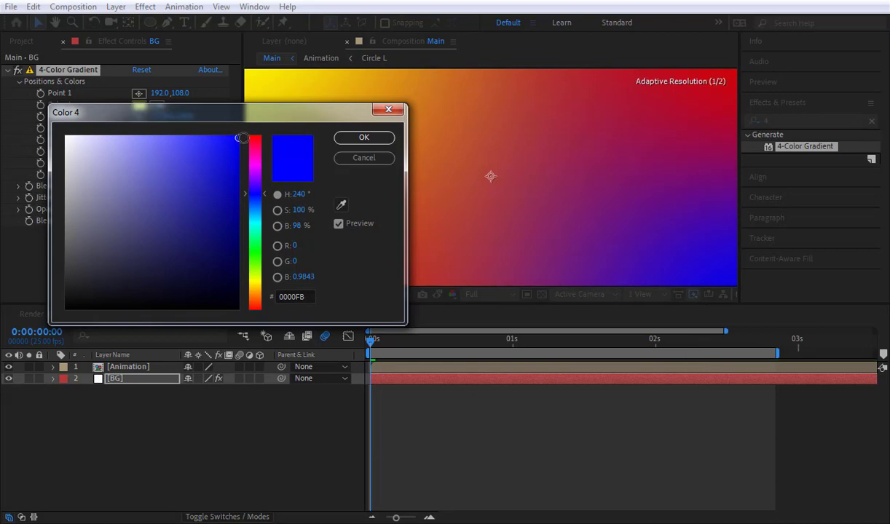
pyautogui.click(250, 138)
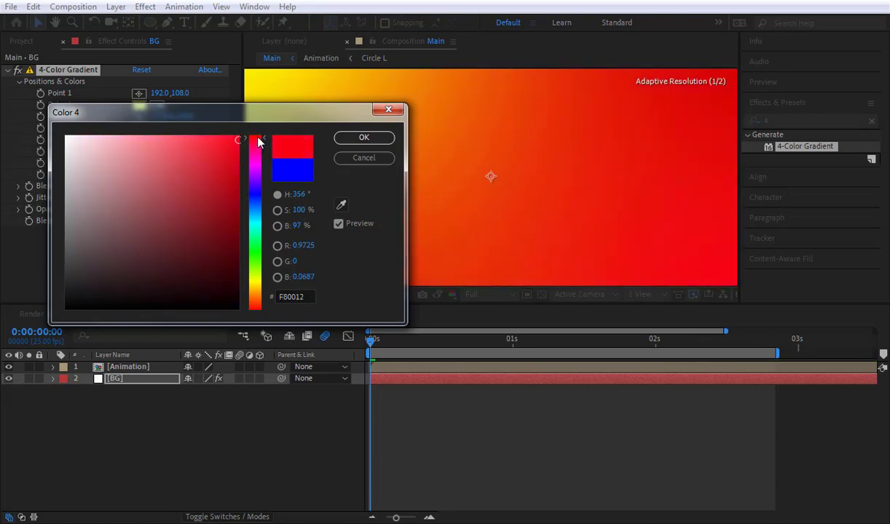
pyautogui.click(228, 234)
pyautogui.moveTo(233, 247); pyautogui.dragTo(238, 288)
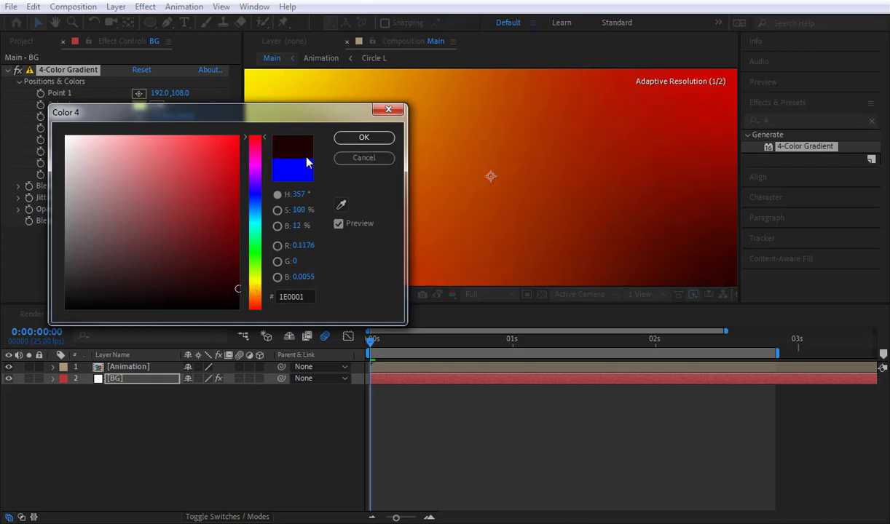
pyautogui.click(355, 139)
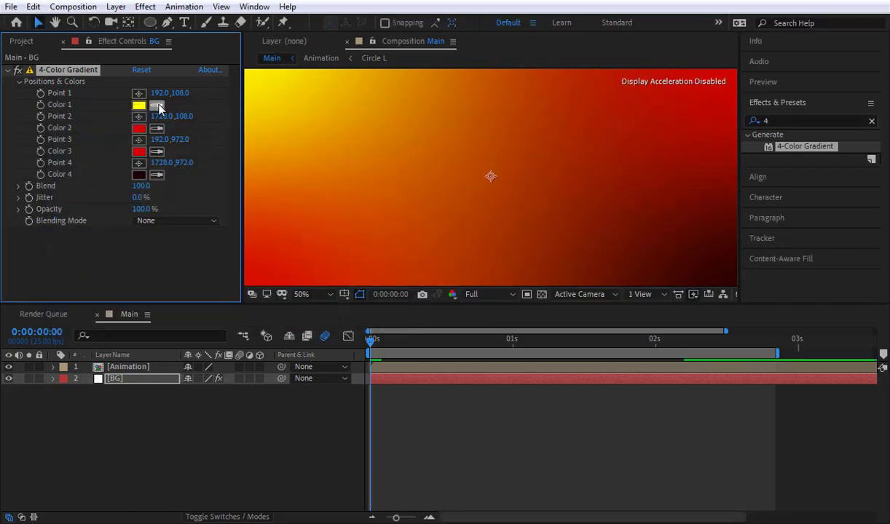
pyautogui.click(137, 174)
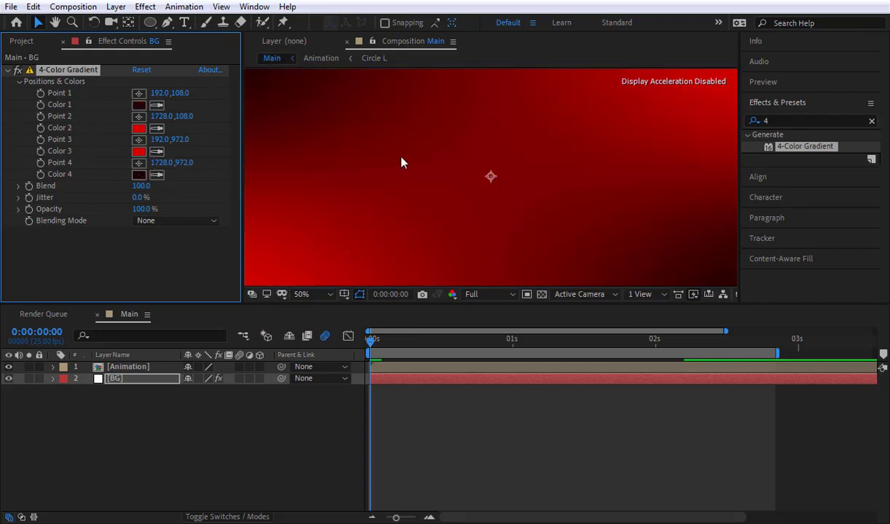
pyautogui.press(',')
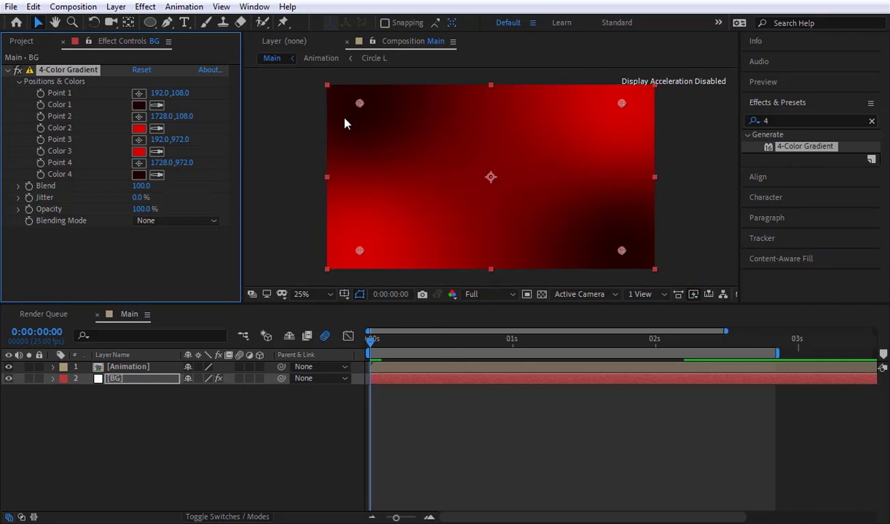
# - Reposition the gradient's Points 1 to 4 on the BG layer to about (-16, 40), (2264, 196), (-116, 1144) and (1640, 1228)
pyautogui.moveTo(359, 103); pyautogui.dragTo(357, 125)
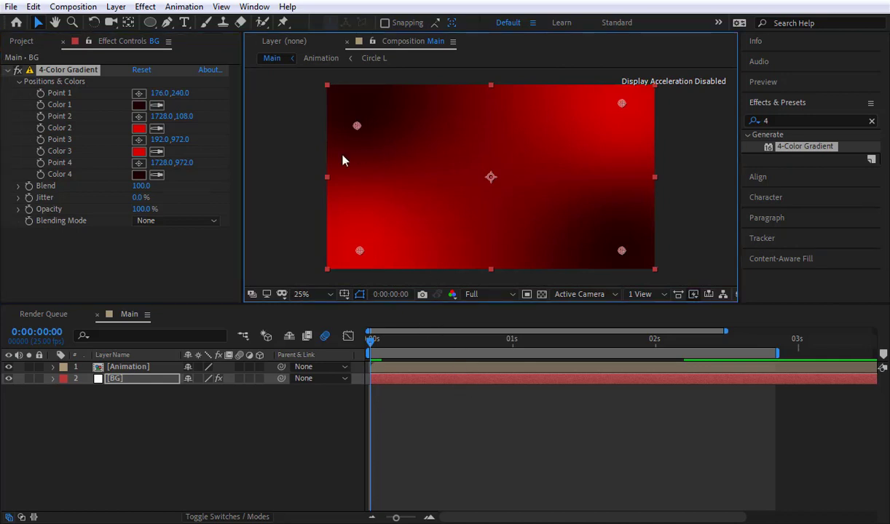
pyautogui.moveTo(452, 350); pyautogui.dragTo(513, 347)
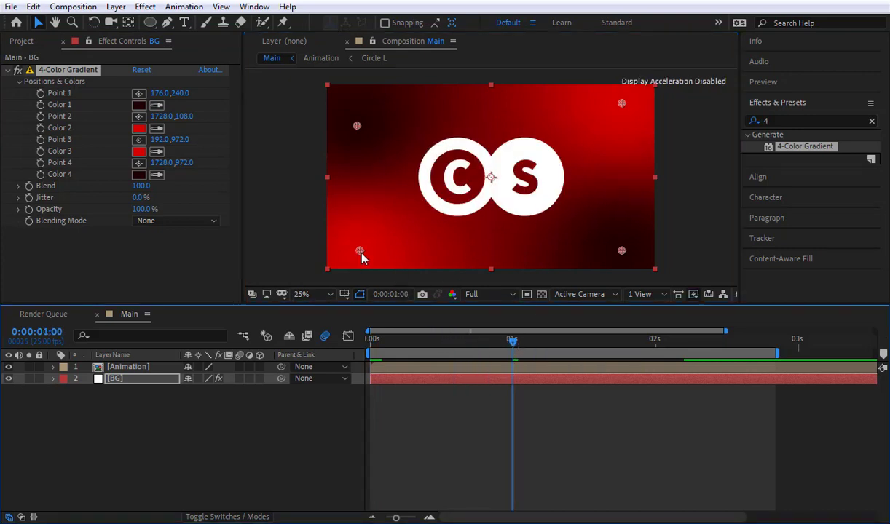
pyautogui.moveTo(360, 252); pyautogui.dragTo(306, 279)
pyautogui.press(',')
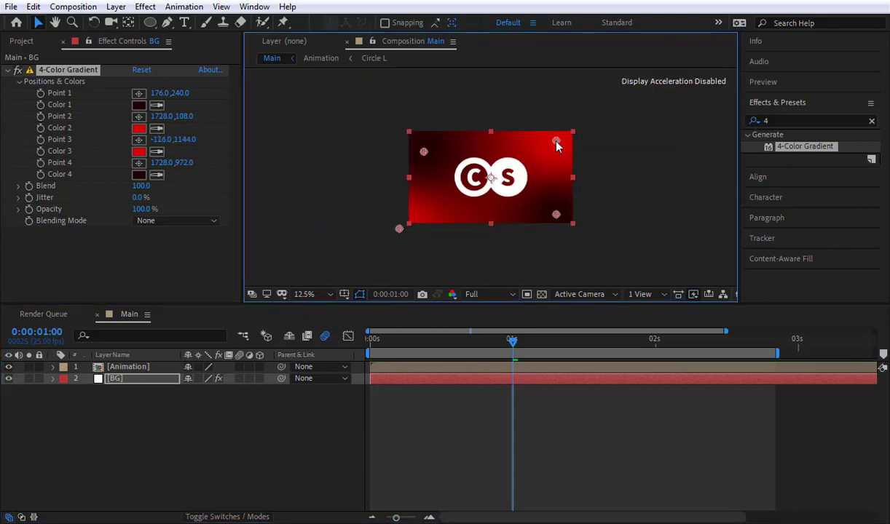
pyautogui.moveTo(555, 140); pyautogui.dragTo(601, 148)
pyautogui.moveTo(556, 215); pyautogui.dragTo(548, 237)
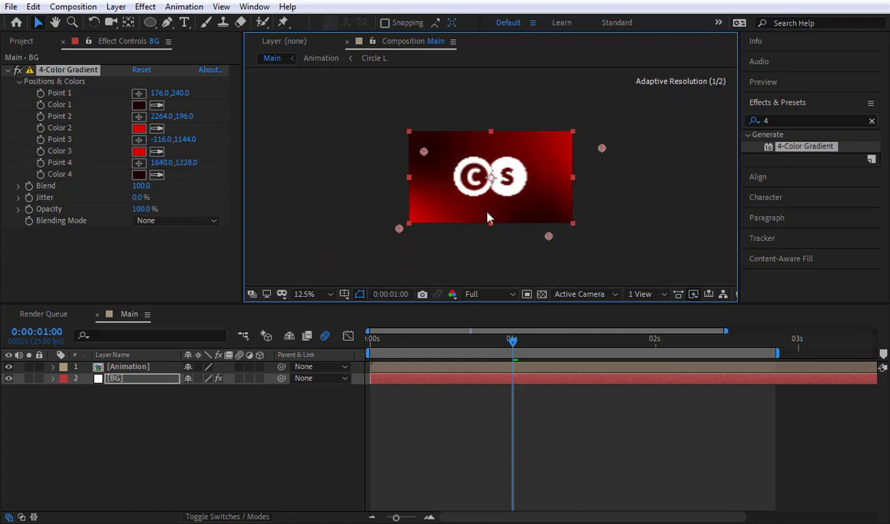
pyautogui.moveTo(423, 152); pyautogui.dragTo(403, 134)
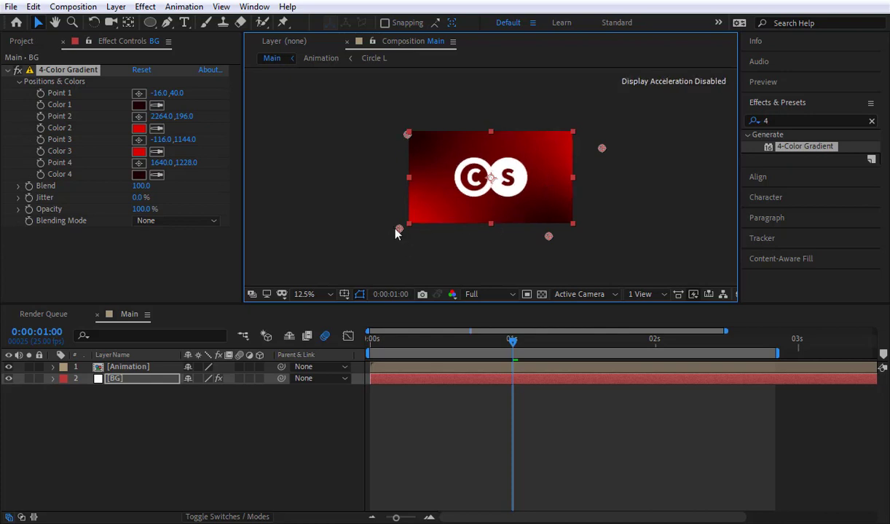
pyautogui.click(398, 232)
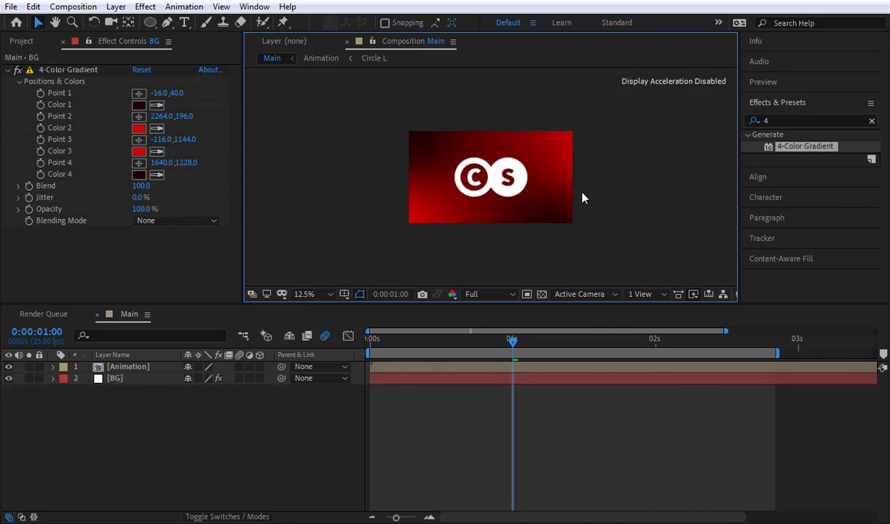
# - Enable motion blur for the Animation and BG layers and play the Main composition from the start in an enlarged viewer
pyautogui.hotkey('shift', '/')
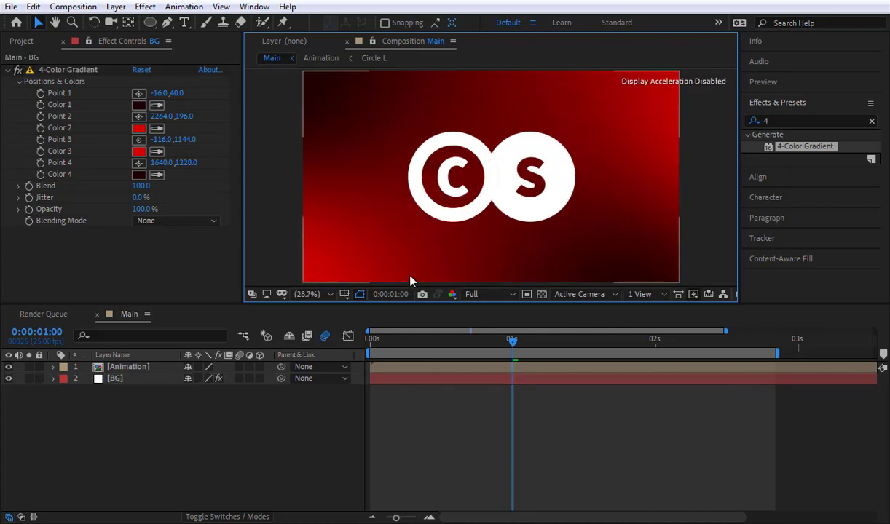
pyautogui.moveTo(432, 328); pyautogui.dragTo(438, 373)
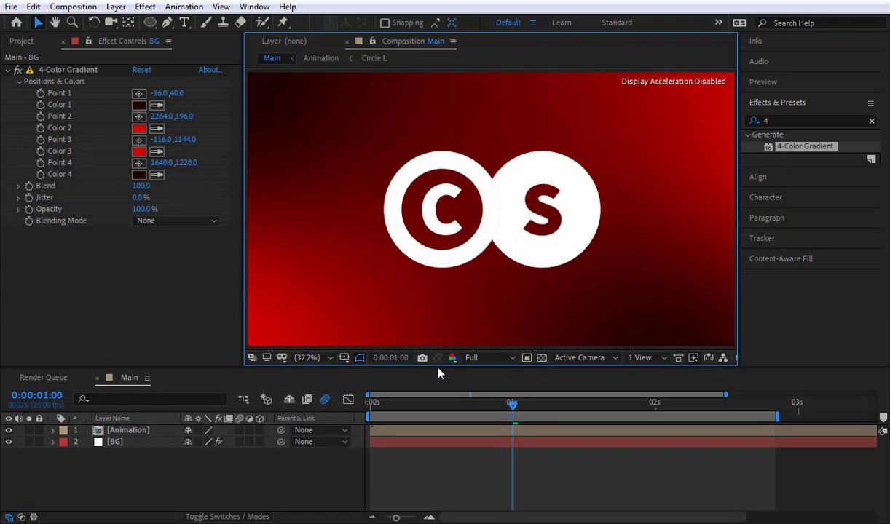
pyautogui.click(373, 403)
pyautogui.click(239, 430)
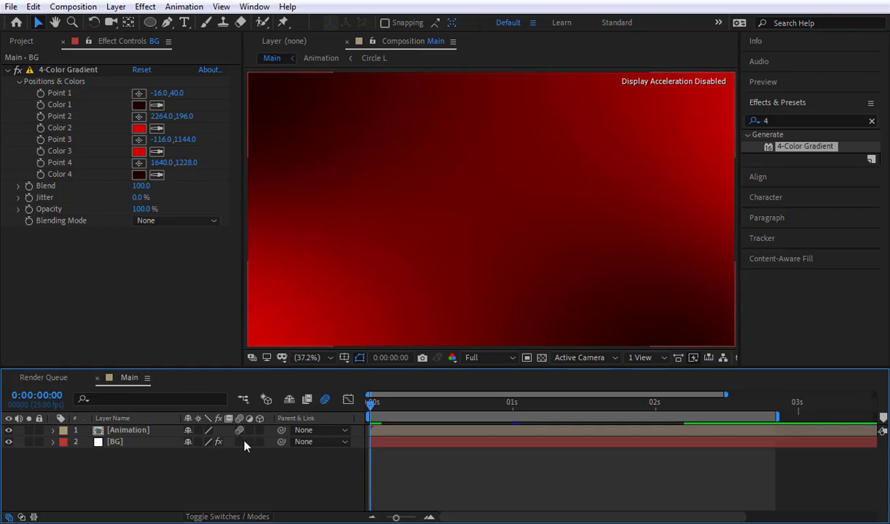
pyautogui.click(240, 442)
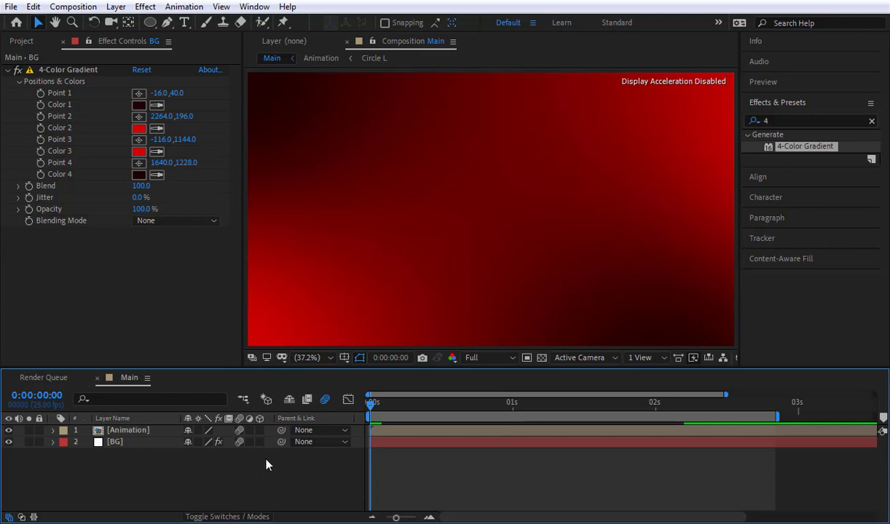
pyautogui.press('space')
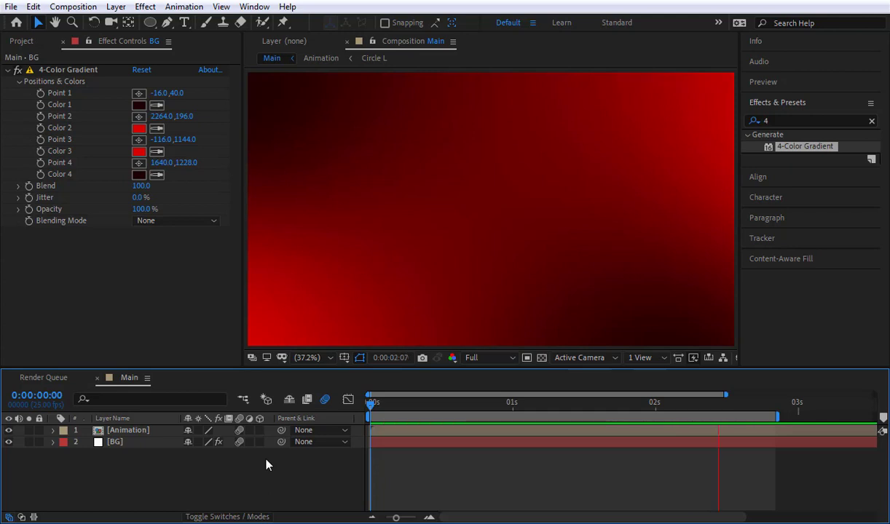